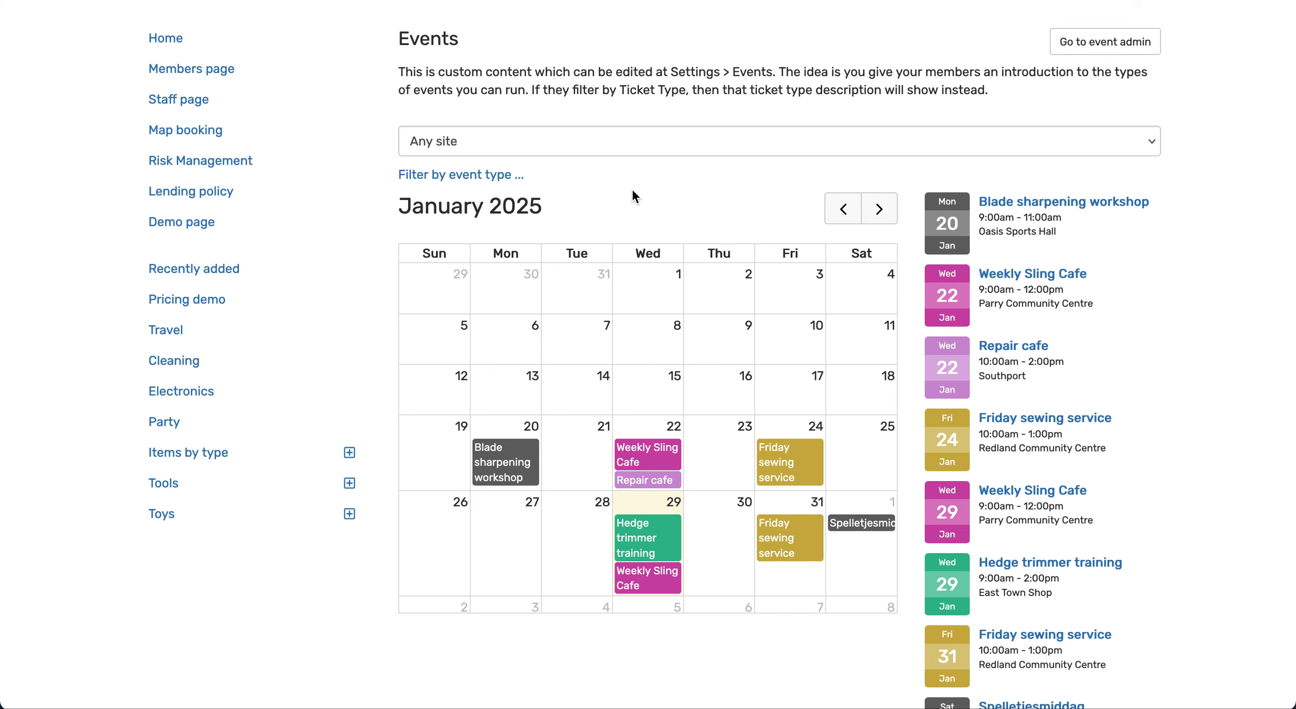
- Show the event type filters, limit the events calendar to the Southport site, and reset it to any site
left_click(436, 175)
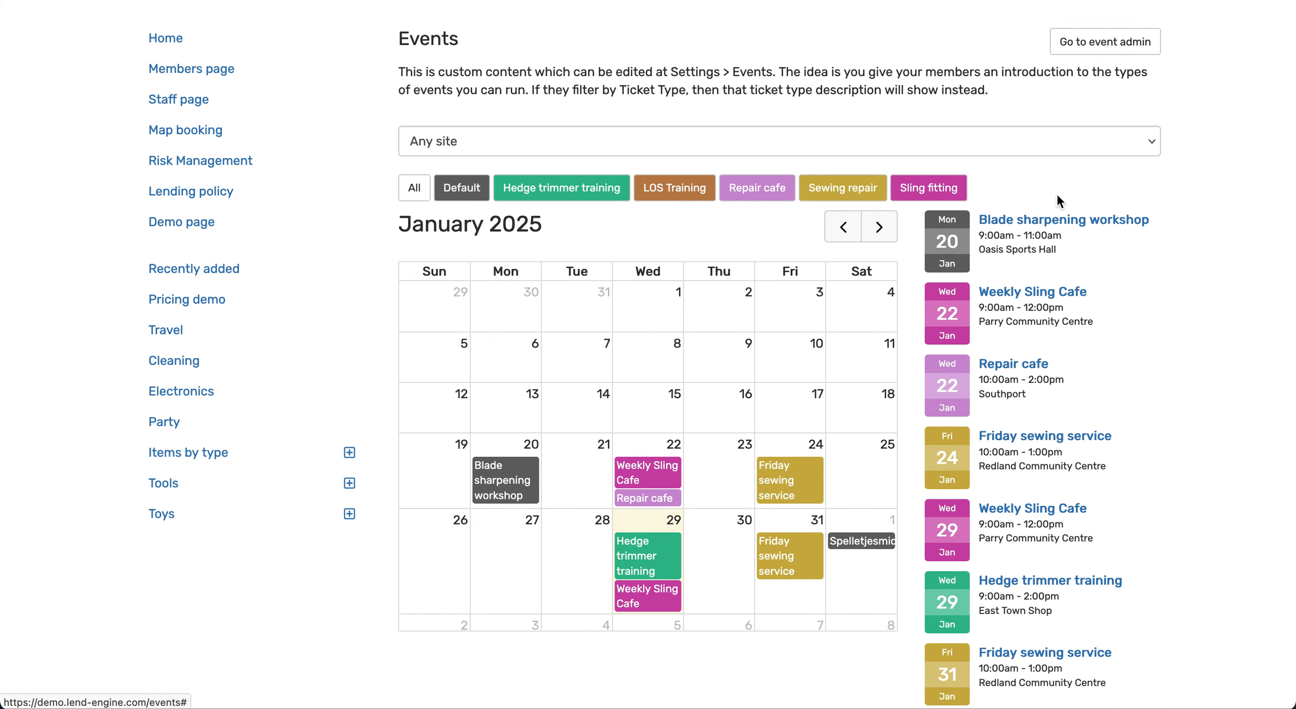
left_click(1090, 144)
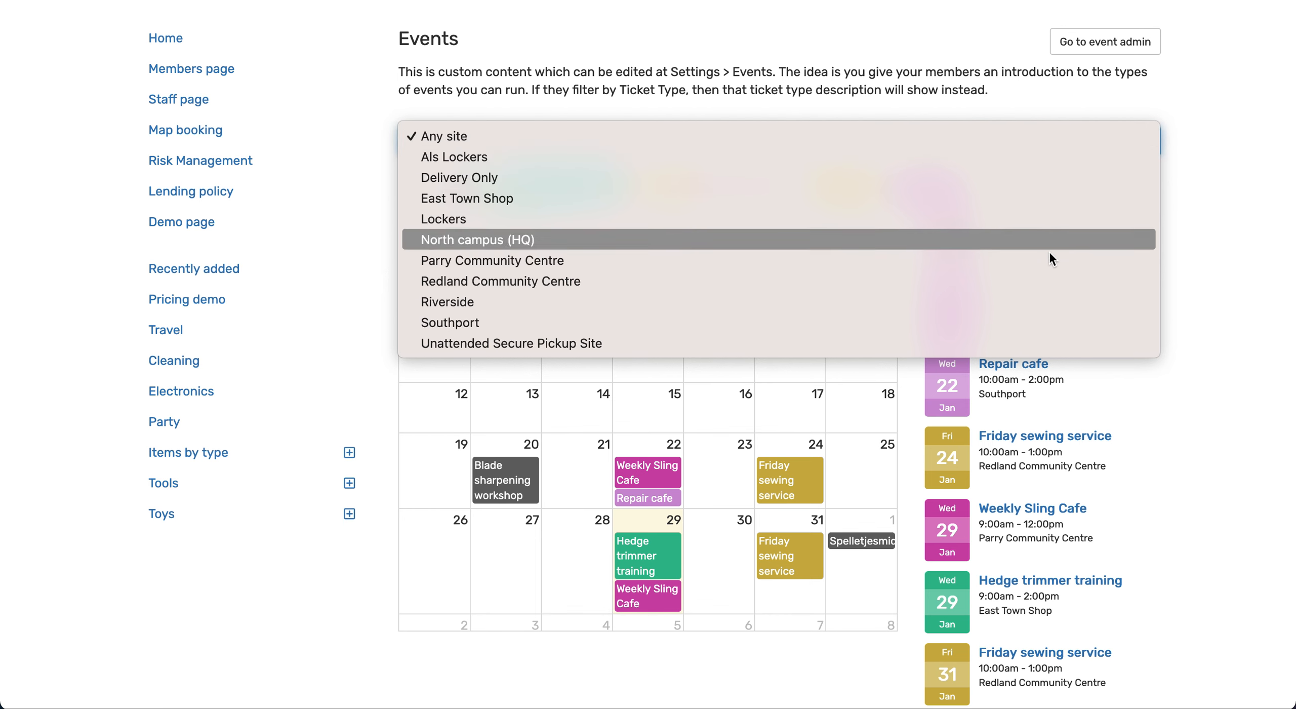
left_click(1043, 329)
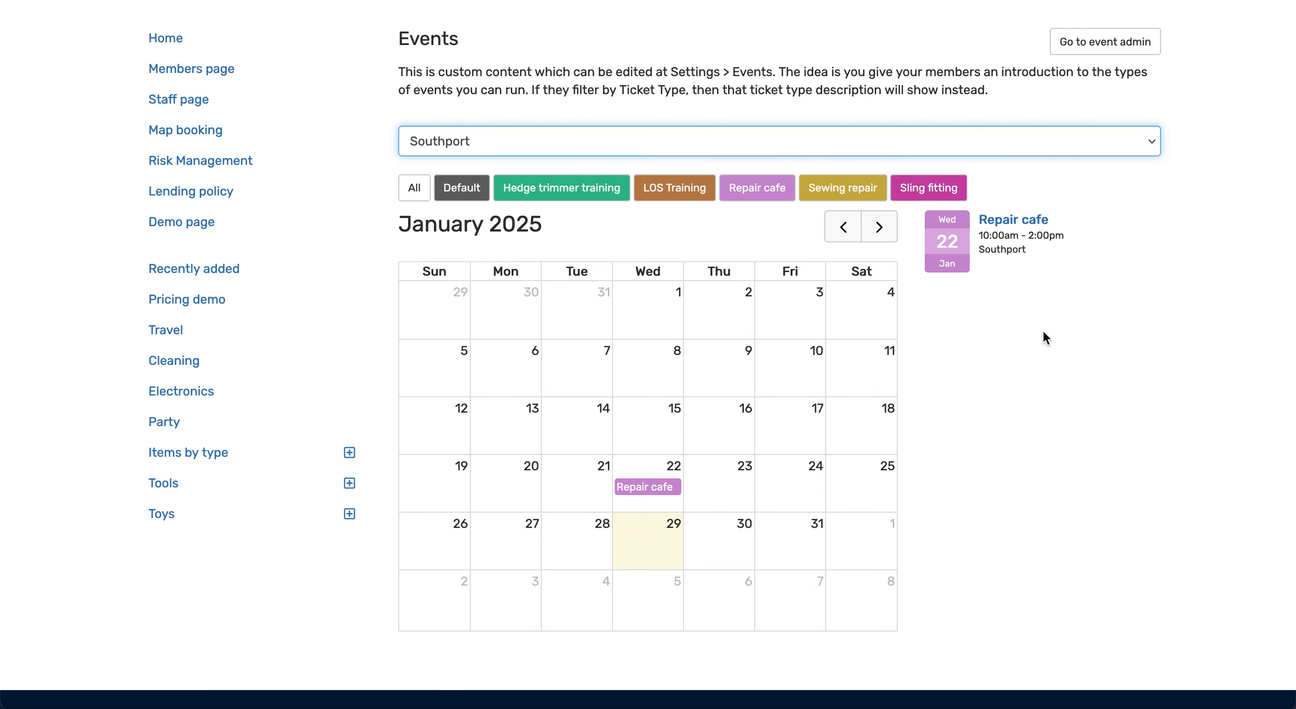
left_click(1052, 135)
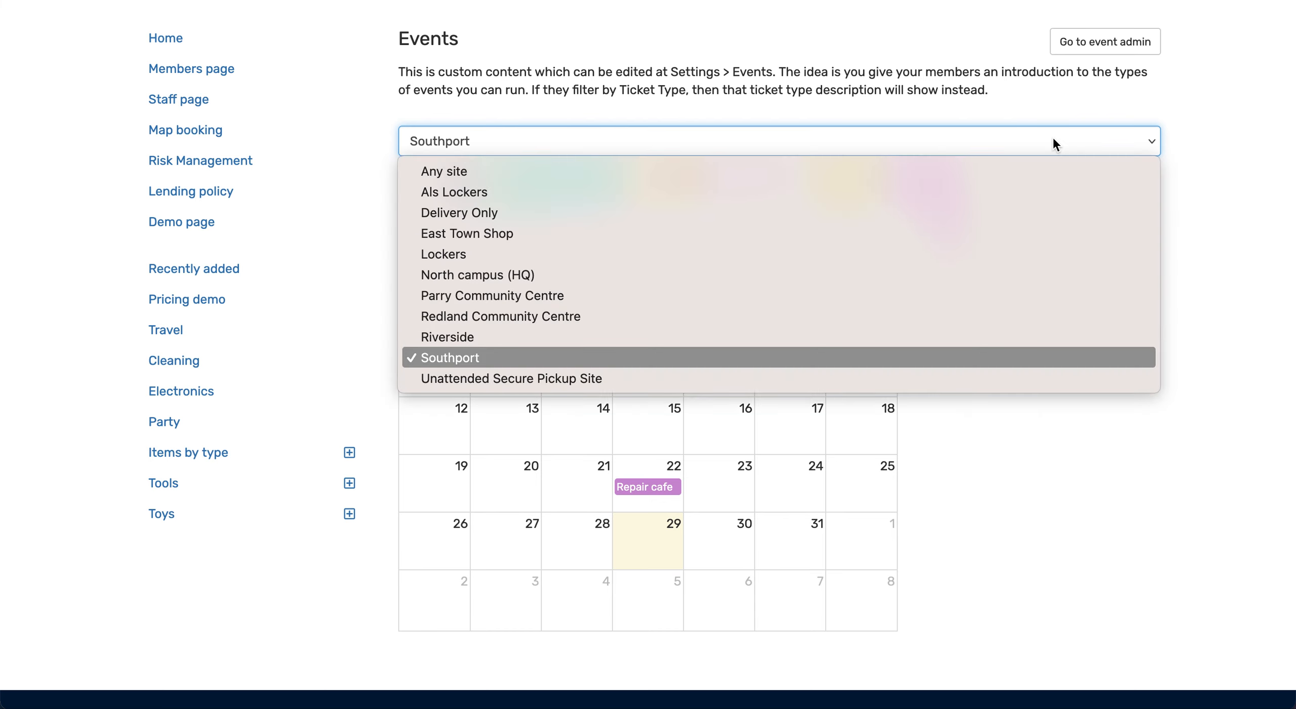
left_click(1031, 167)
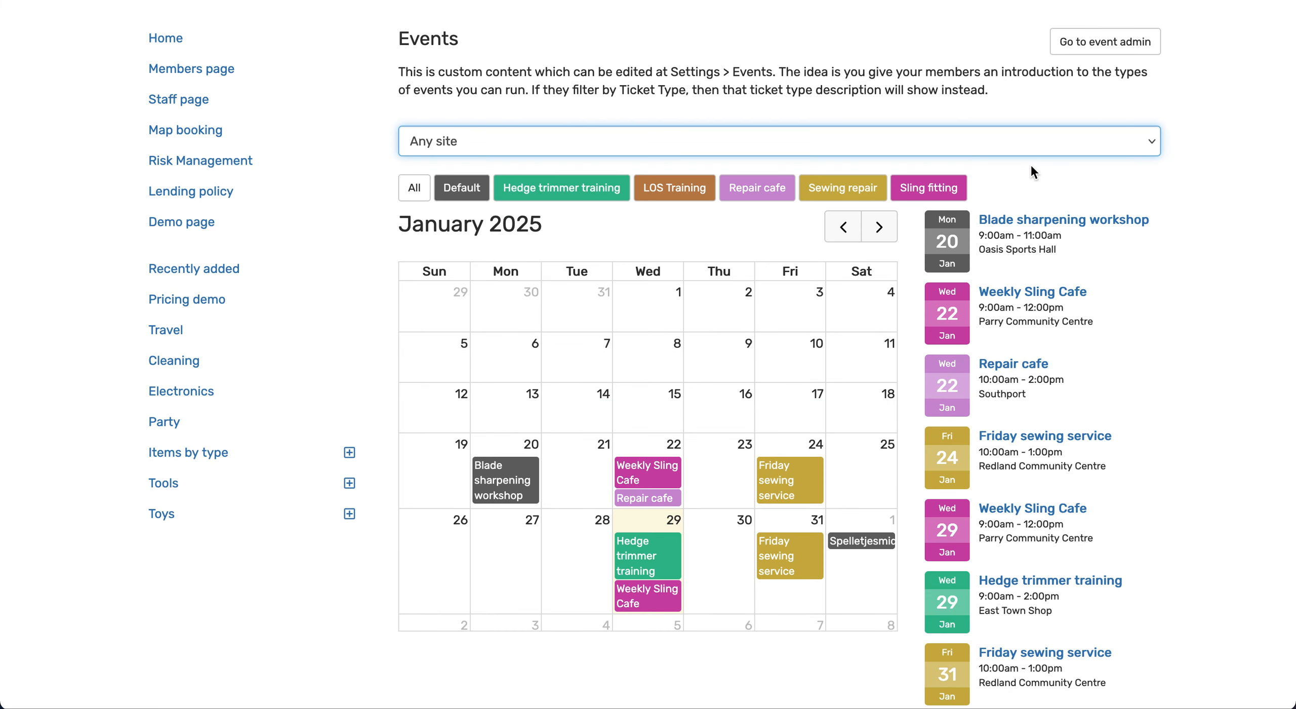
- Filter the calendar by Repair cafe and by Default events, and open the Blade sharpening workshop to review its details
left_click(769, 192)
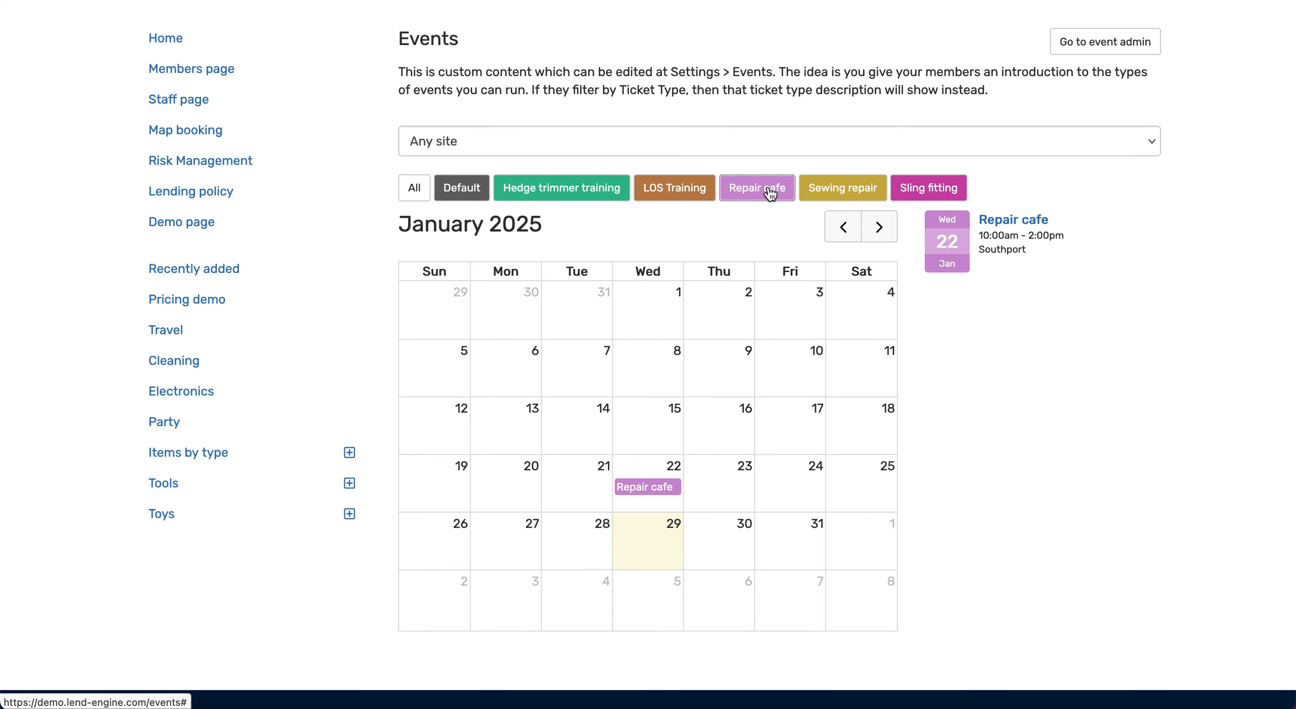
left_click(462, 190)
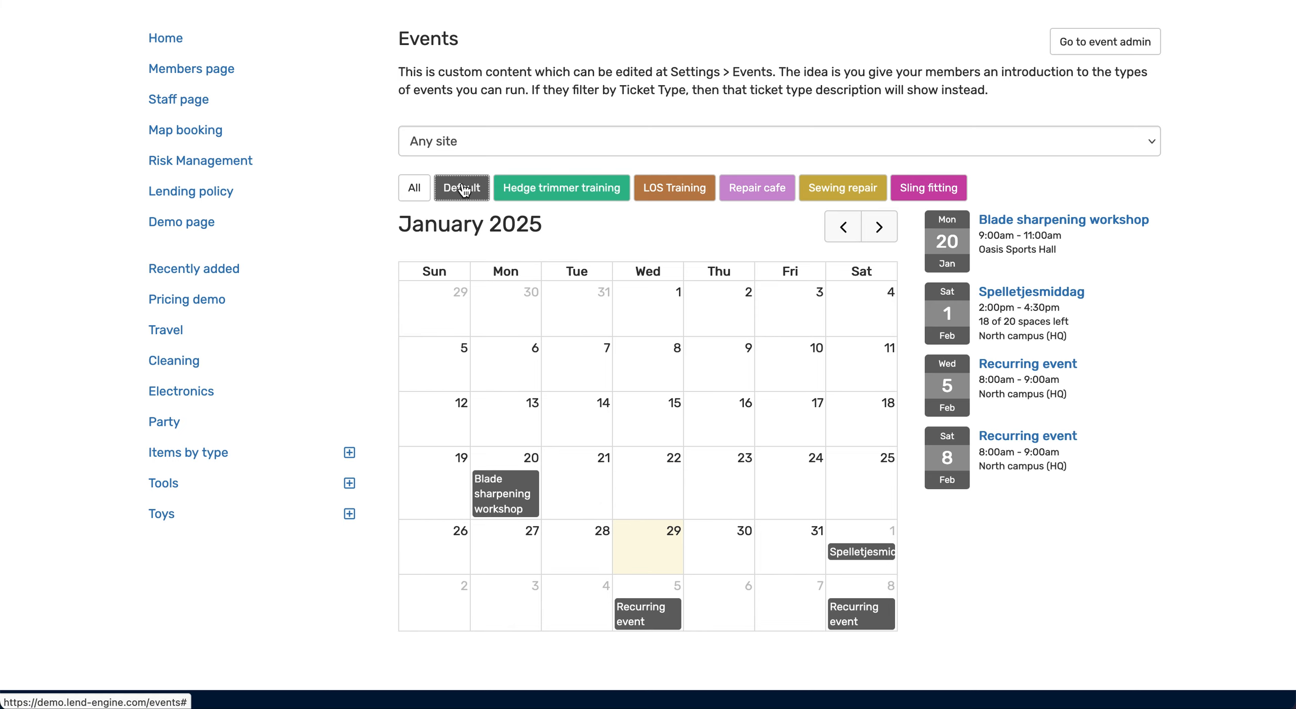
left_click(1049, 221)
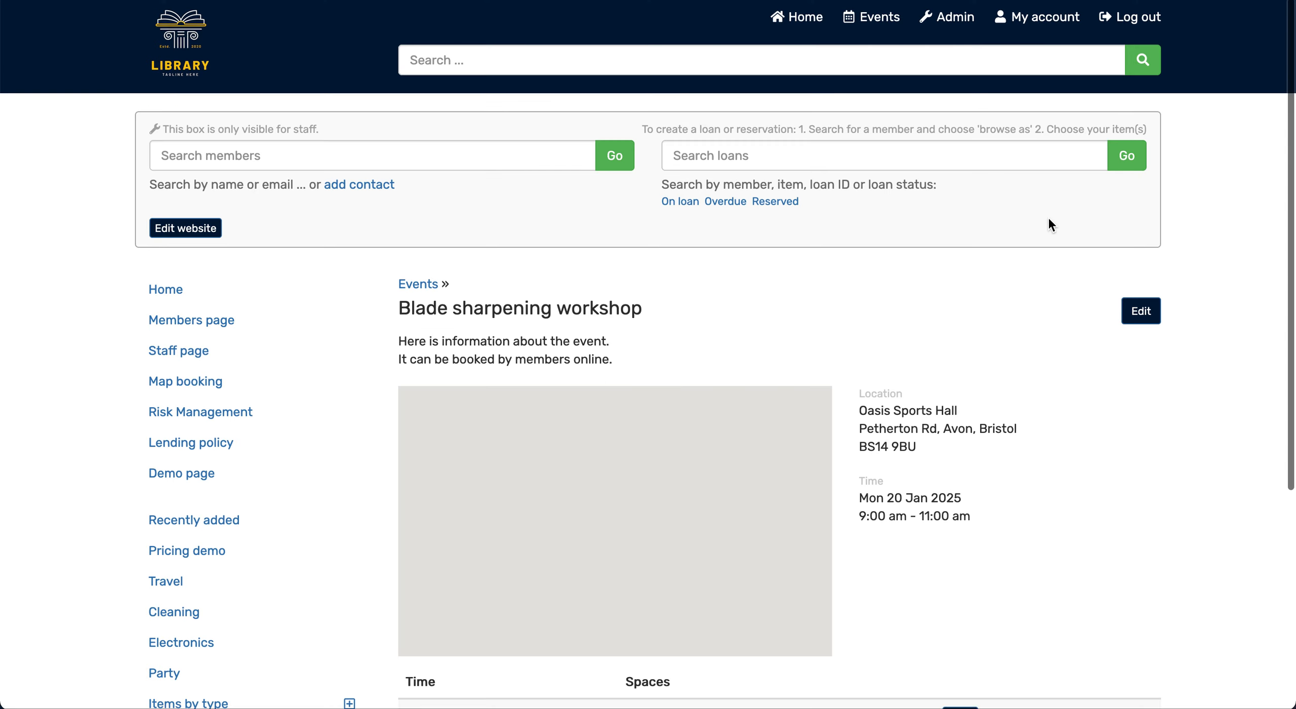
scroll(1050, 413, "down", 4)
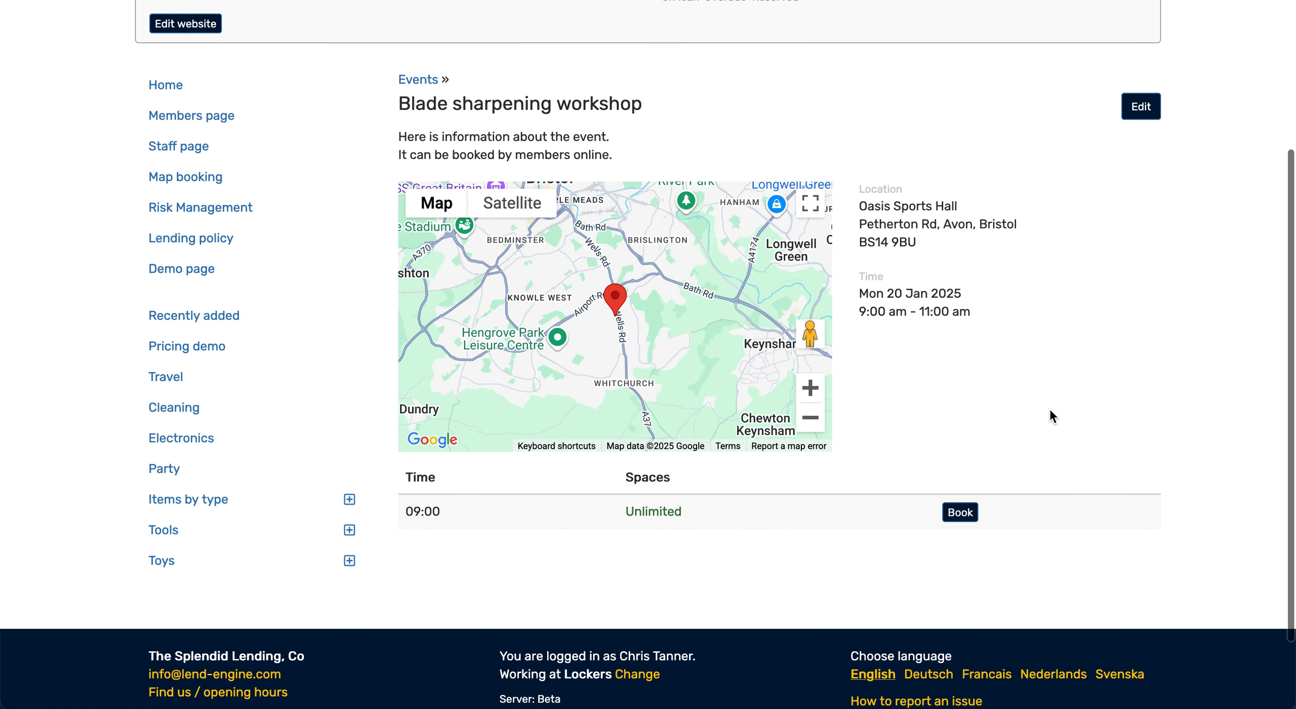
scroll(1050, 414, "up", 3)
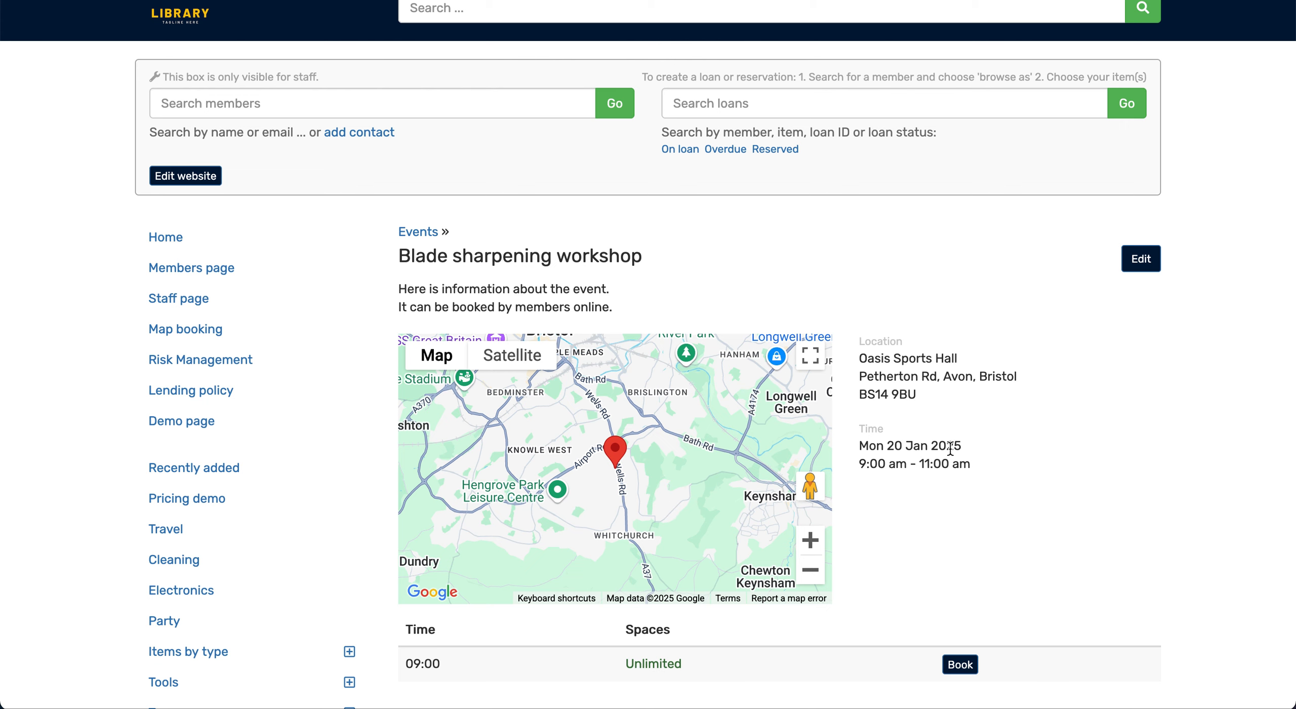
scroll(950, 448, "down", 2)
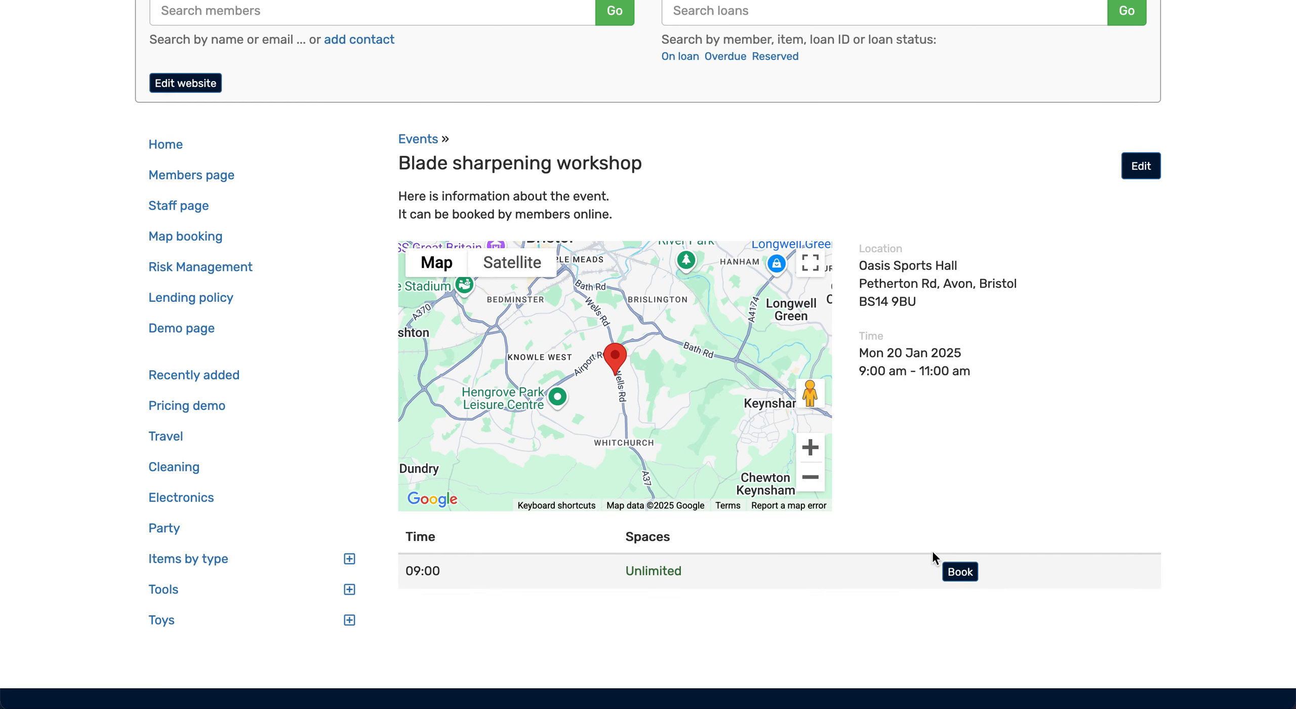
- Return to the events calendar and open the 22 January Weekly Sling Cafe to review its booking duration, price and time slots
left_click(422, 140)
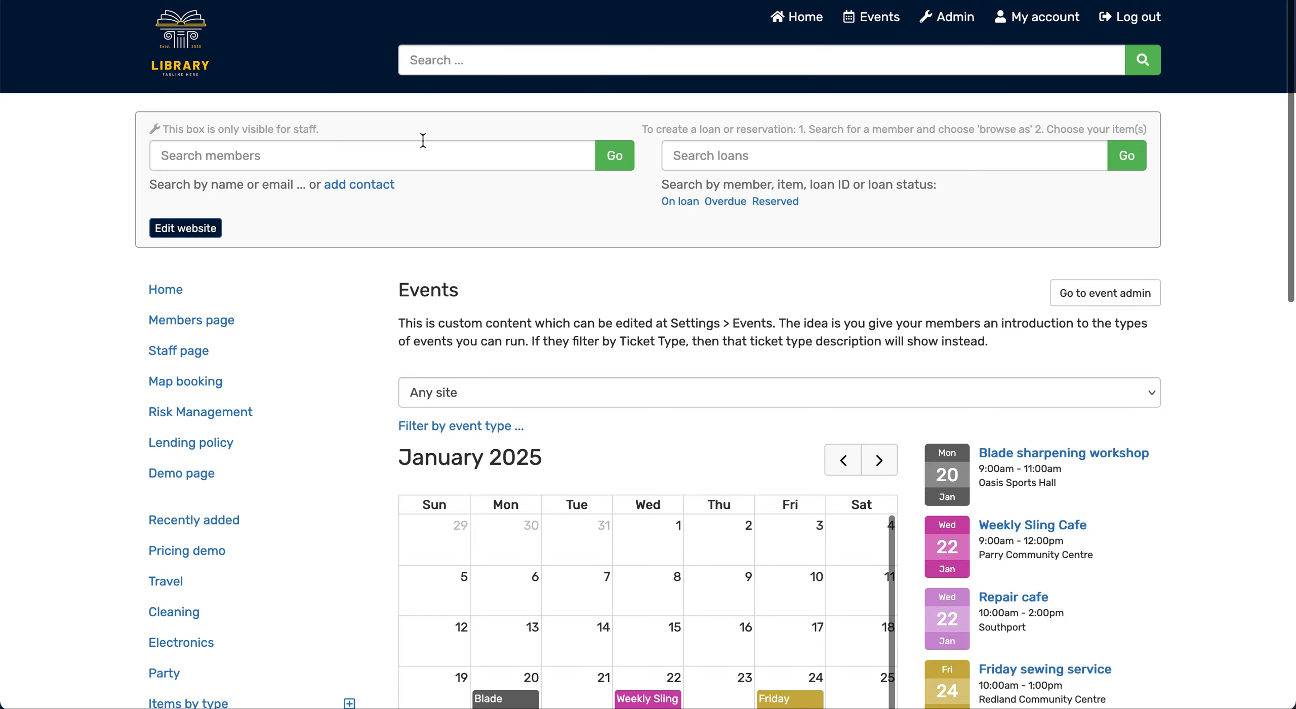
scroll(705, 293, "down", 5)
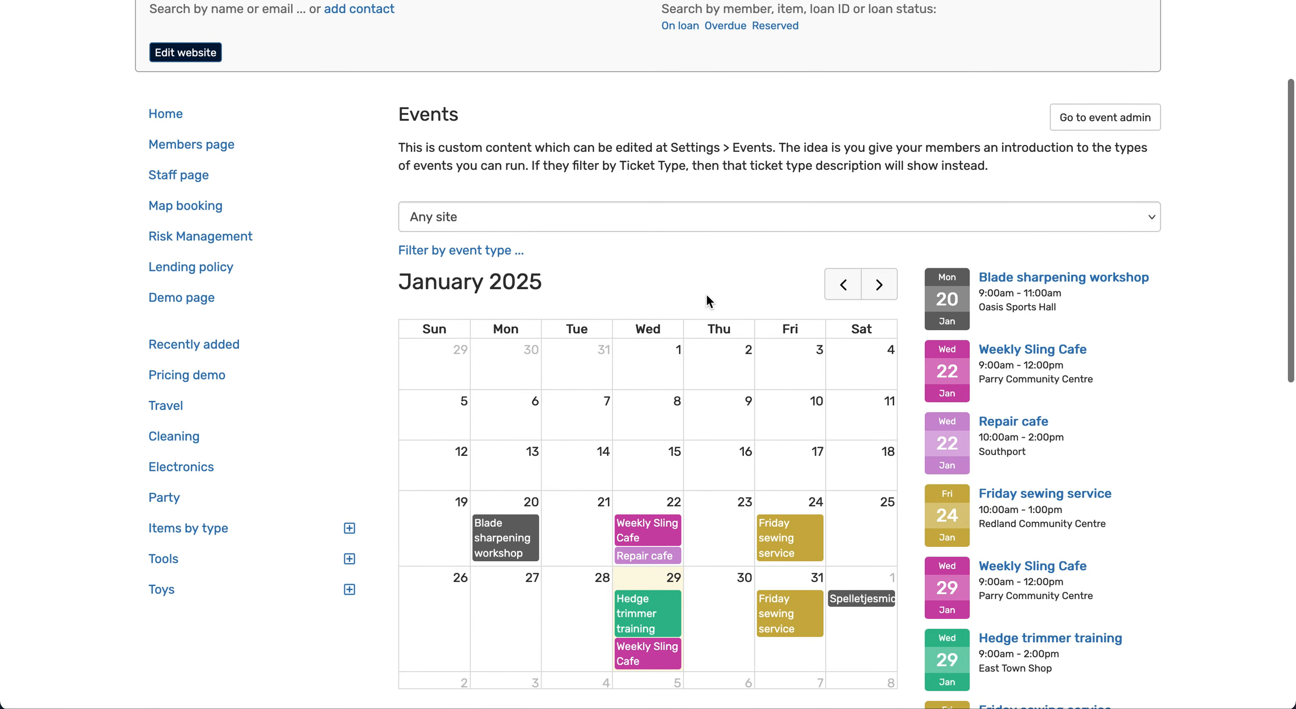
scroll(706, 294, "down", 1)
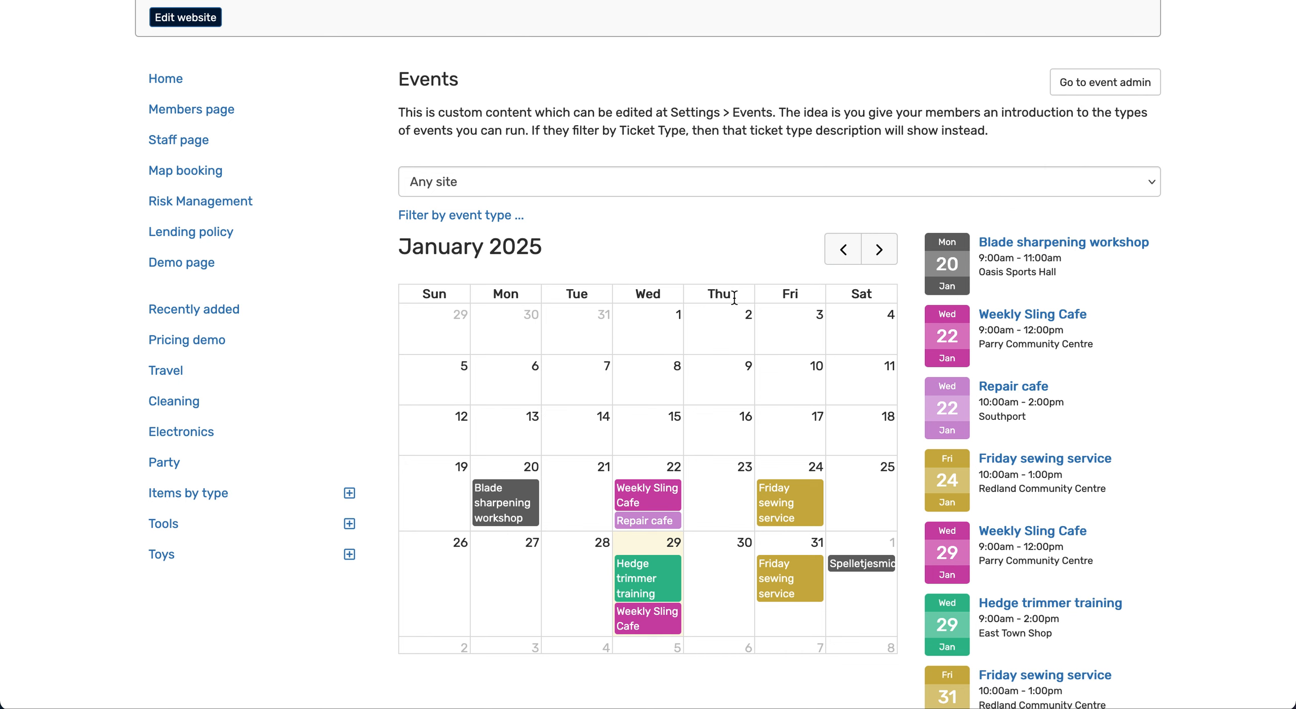
left_click(1013, 313)
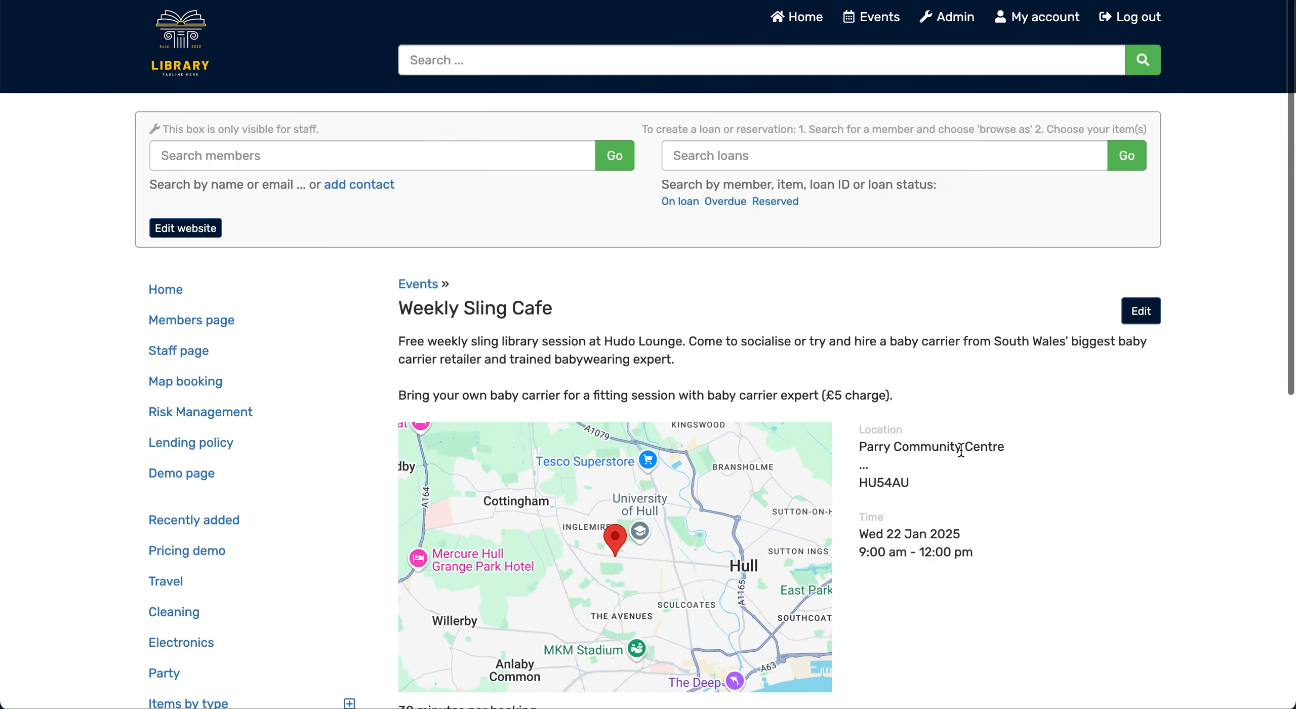
scroll(960, 447, "down", 5)
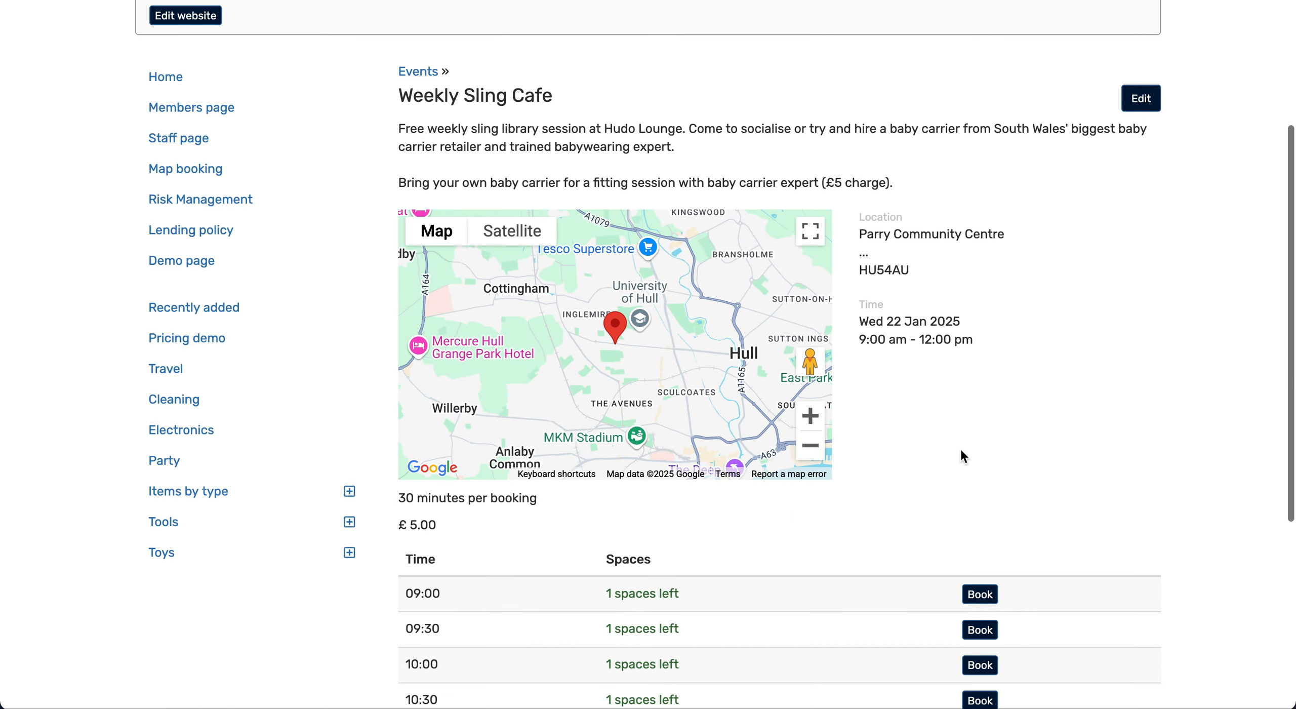
scroll(961, 450, "down", 5)
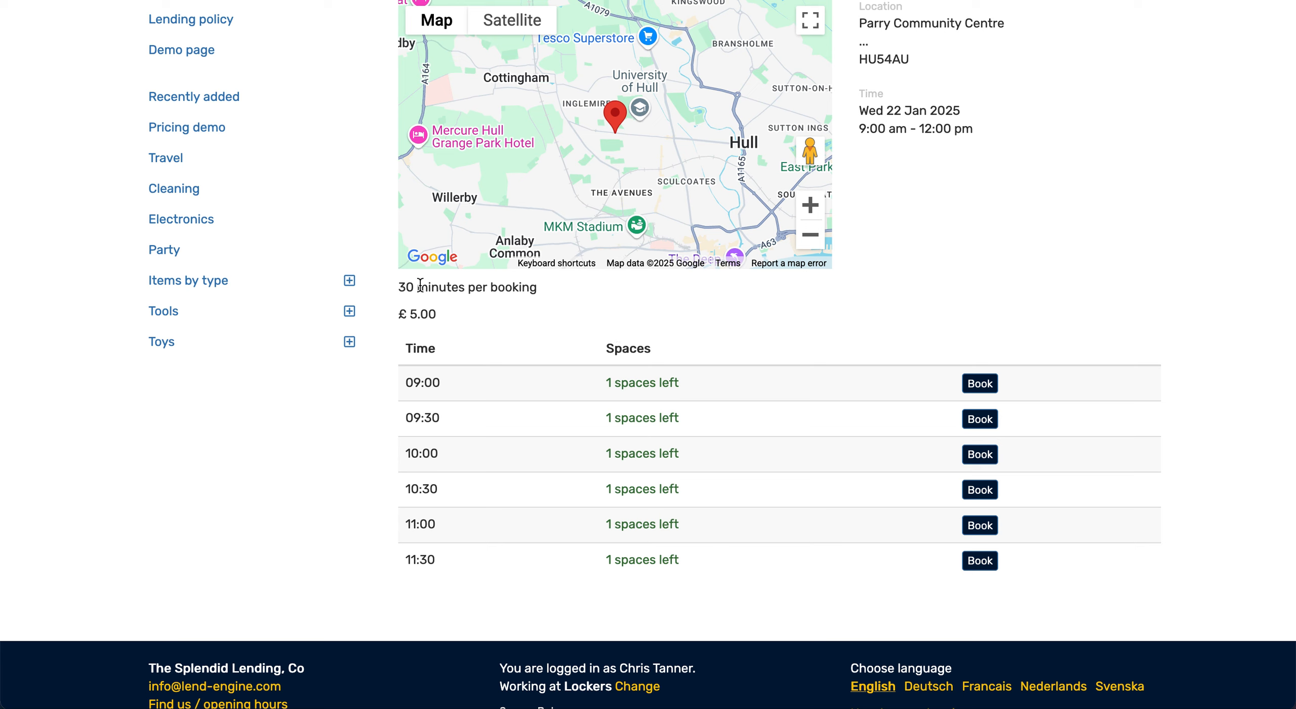
left_click_drag(399, 288, 538, 287)
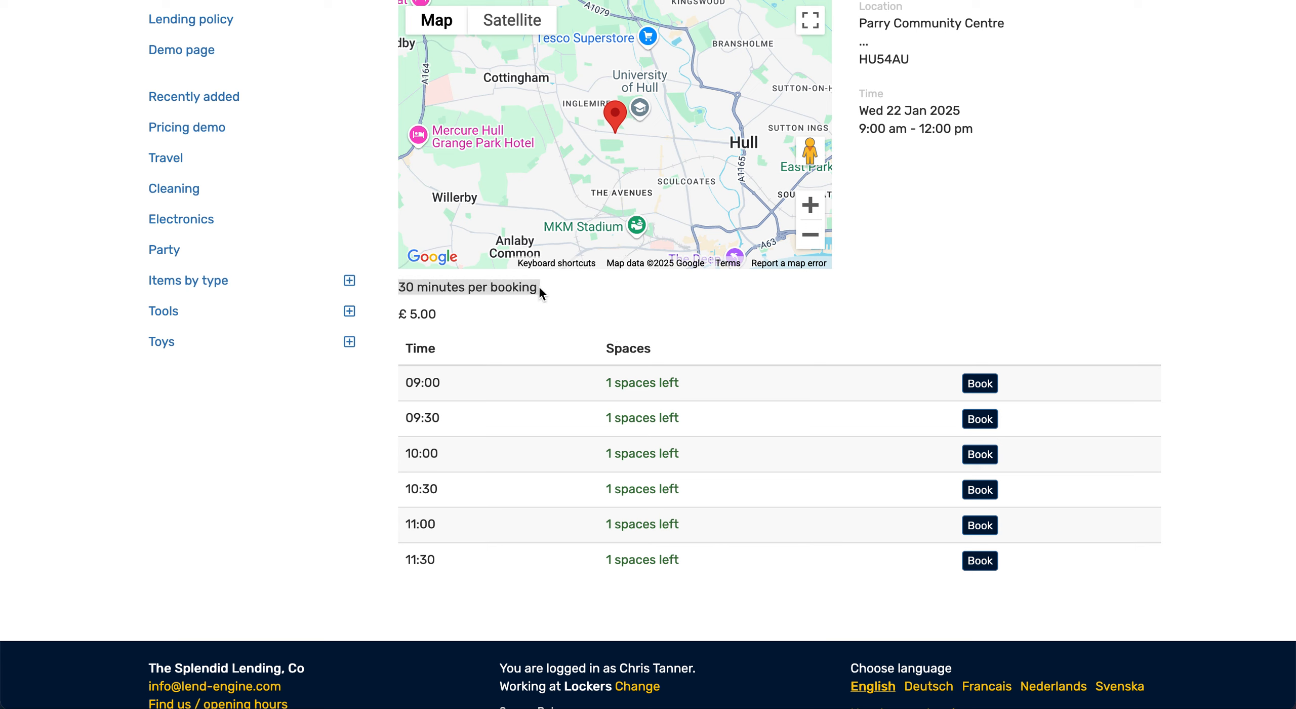
left_click(571, 290)
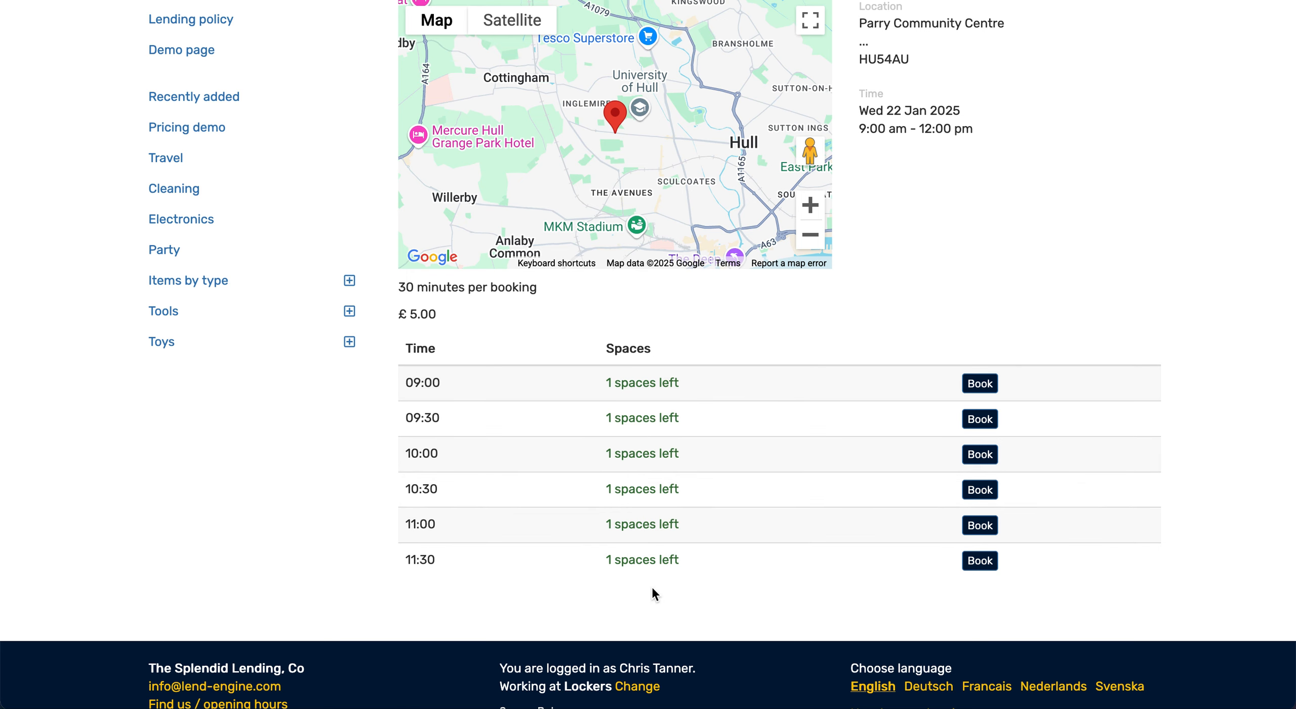
- Start a booking for the 09:30 Weekly Sling Cafe slot with Stripe as payment method, and close the form without booking
left_click(979, 419)
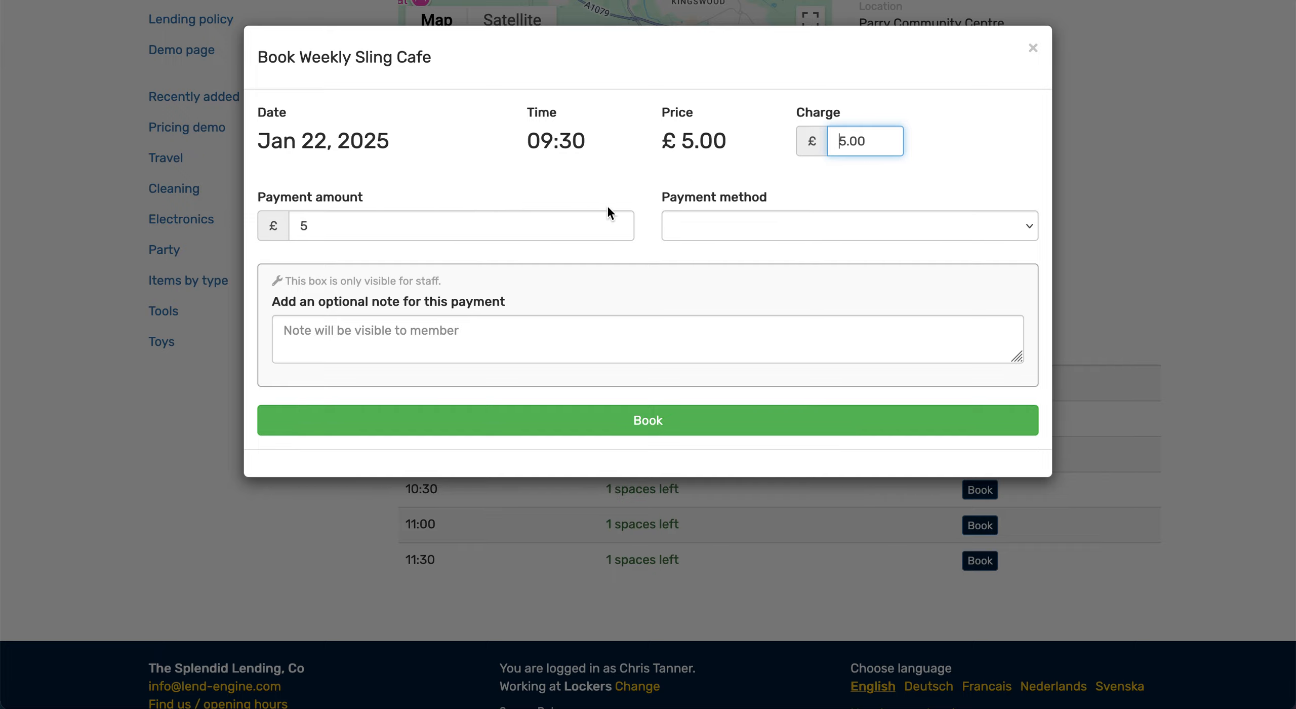
left_click(750, 222)
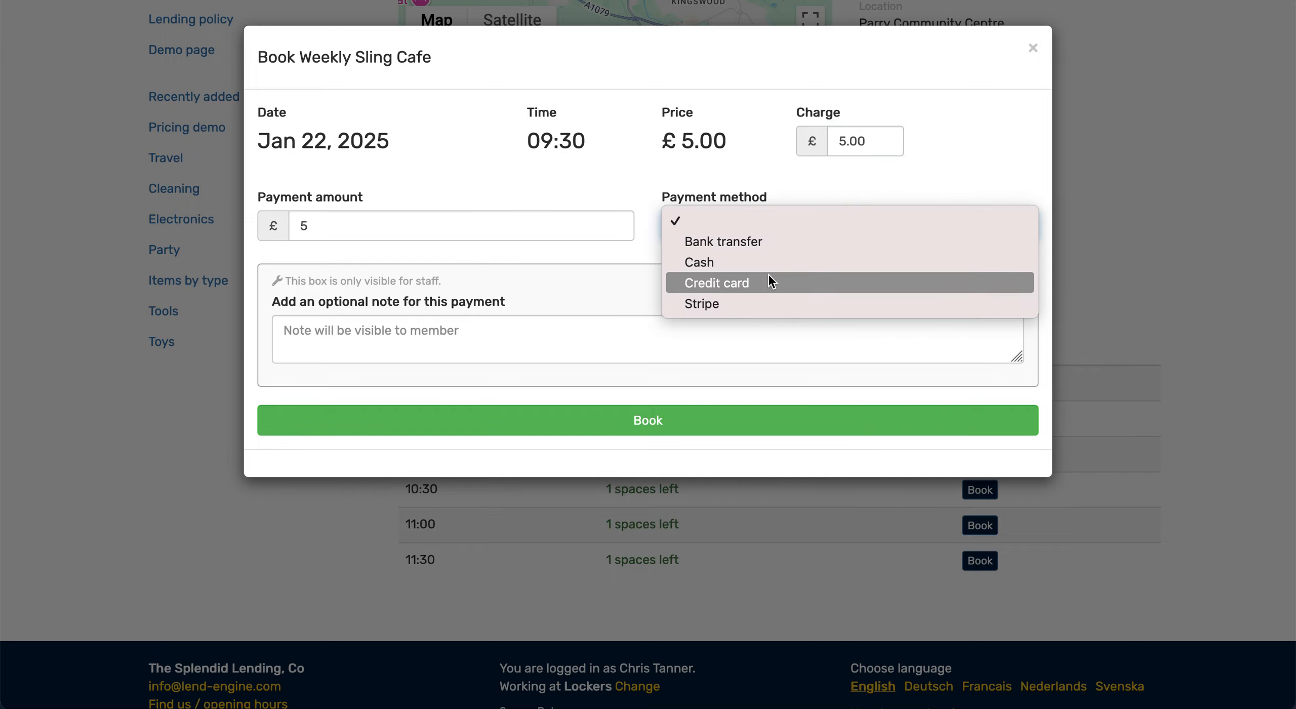
left_click(768, 303)
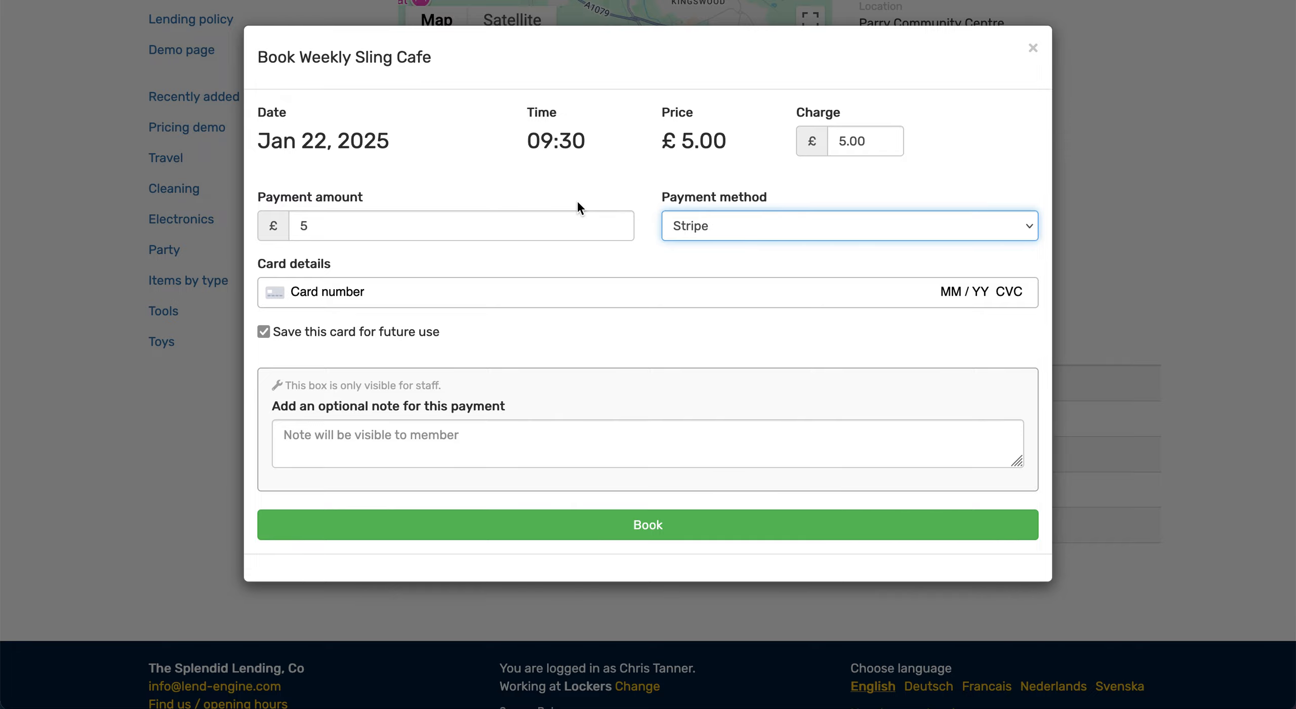
left_click(1033, 48)
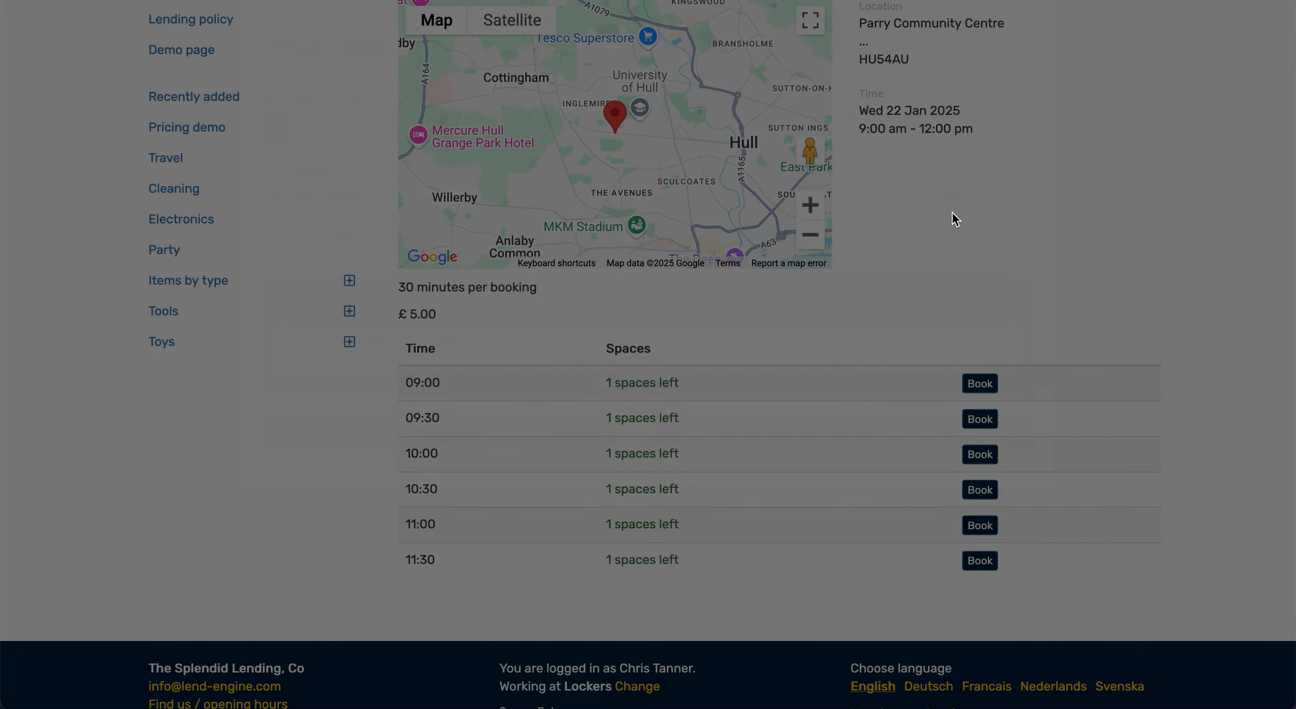
- Open the Repair cafe event from the calendar, review its details and slots, and view the repair job linked to the 11:30 booking
scroll(926, 244, "up", 6)
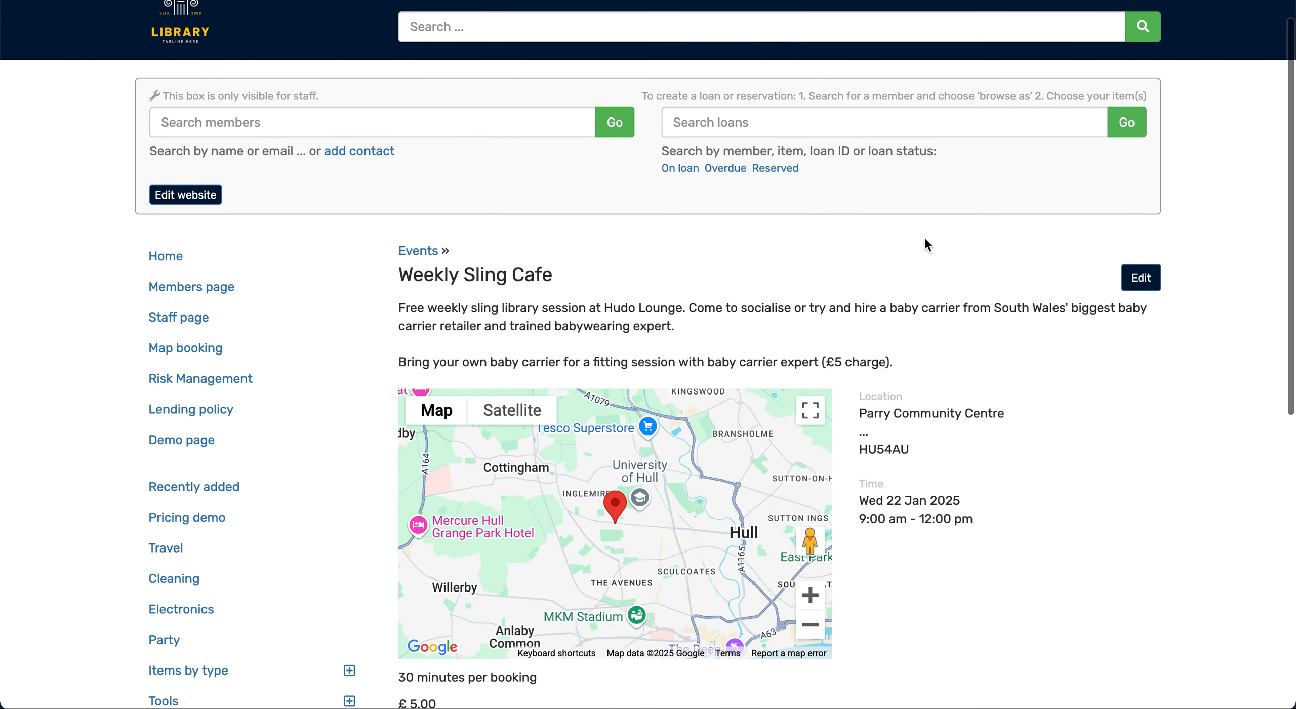
left_click(420, 251)
scroll(843, 276, "down", 3)
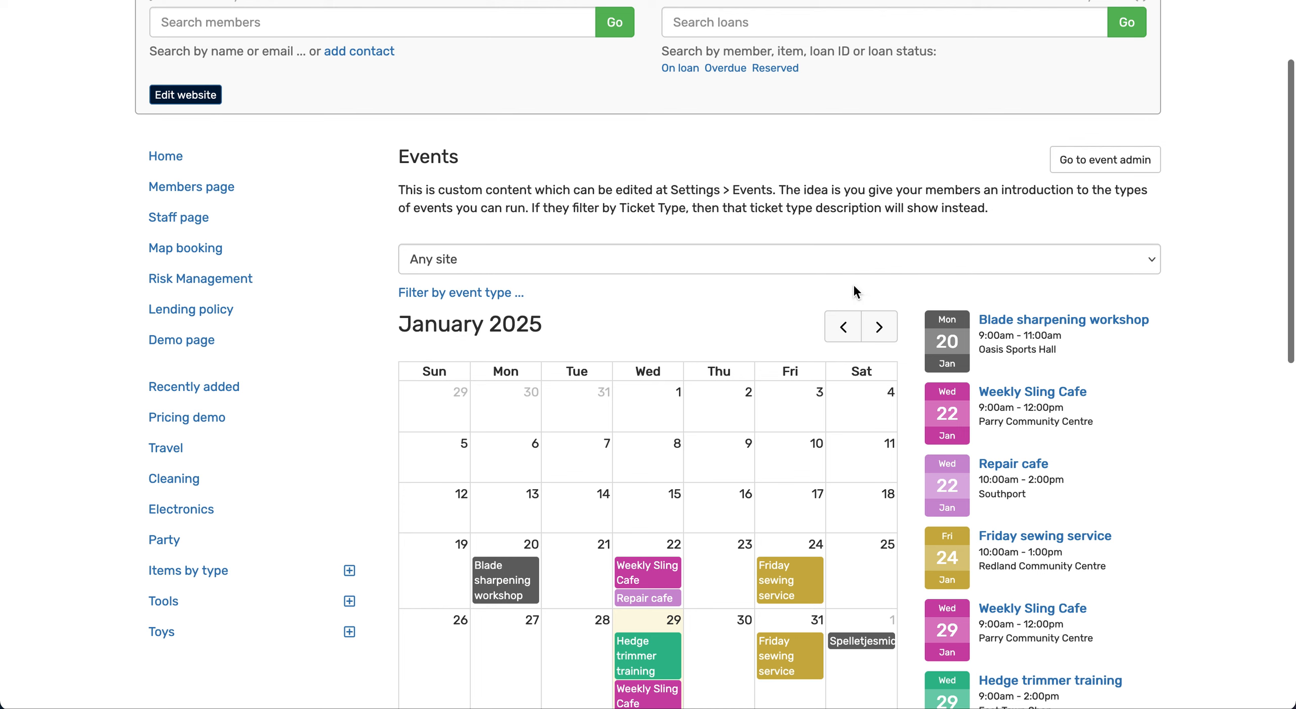
left_click(1007, 465)
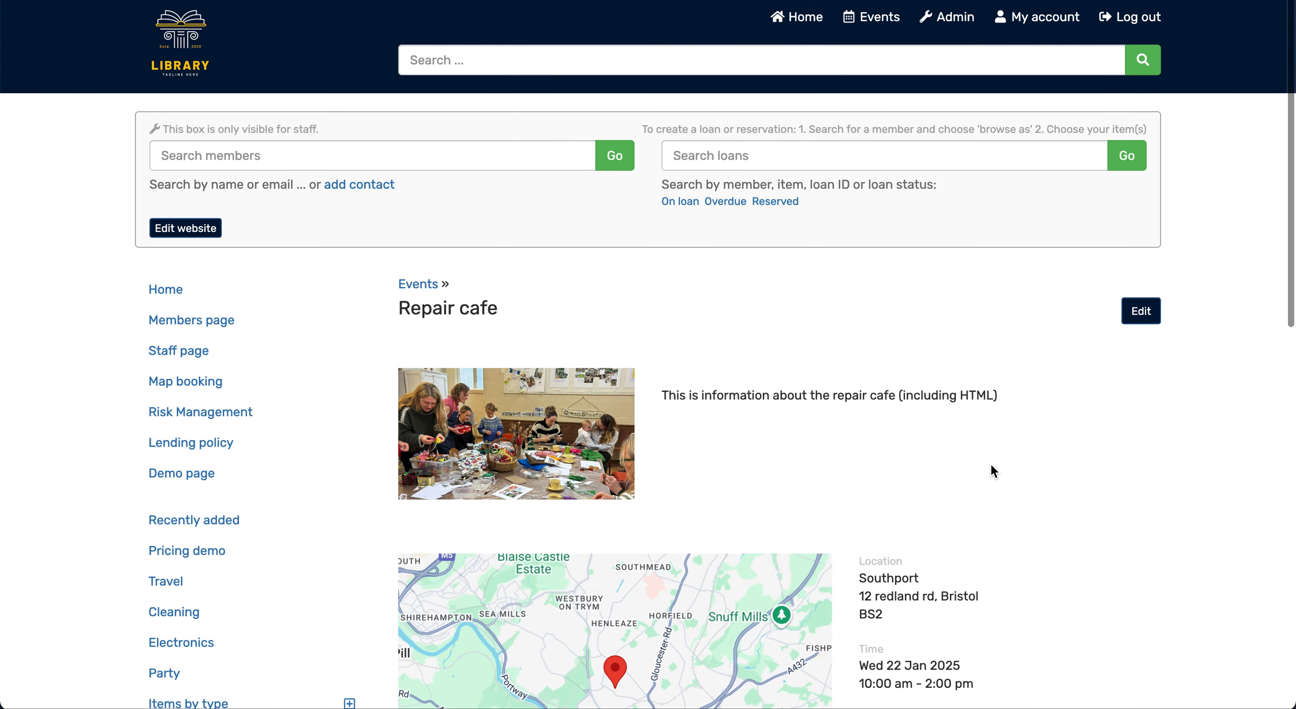
scroll(963, 436, "down", 4)
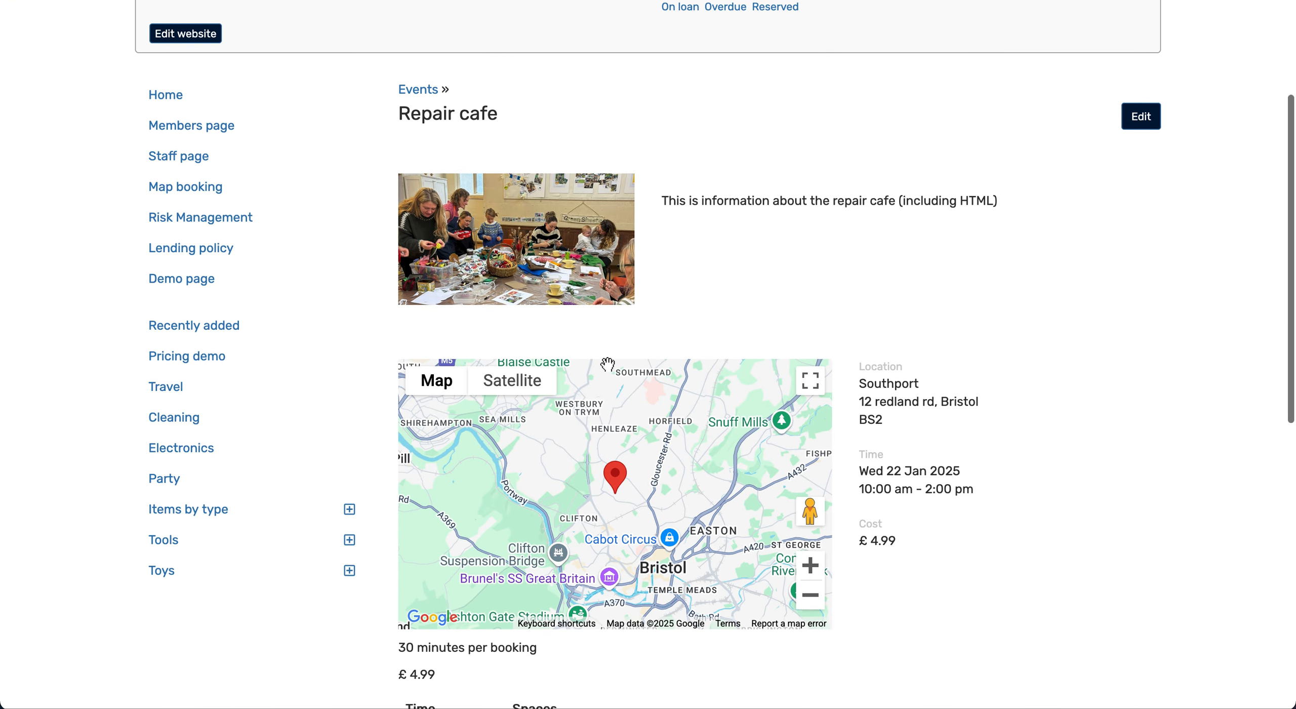
scroll(877, 268, "down", 1)
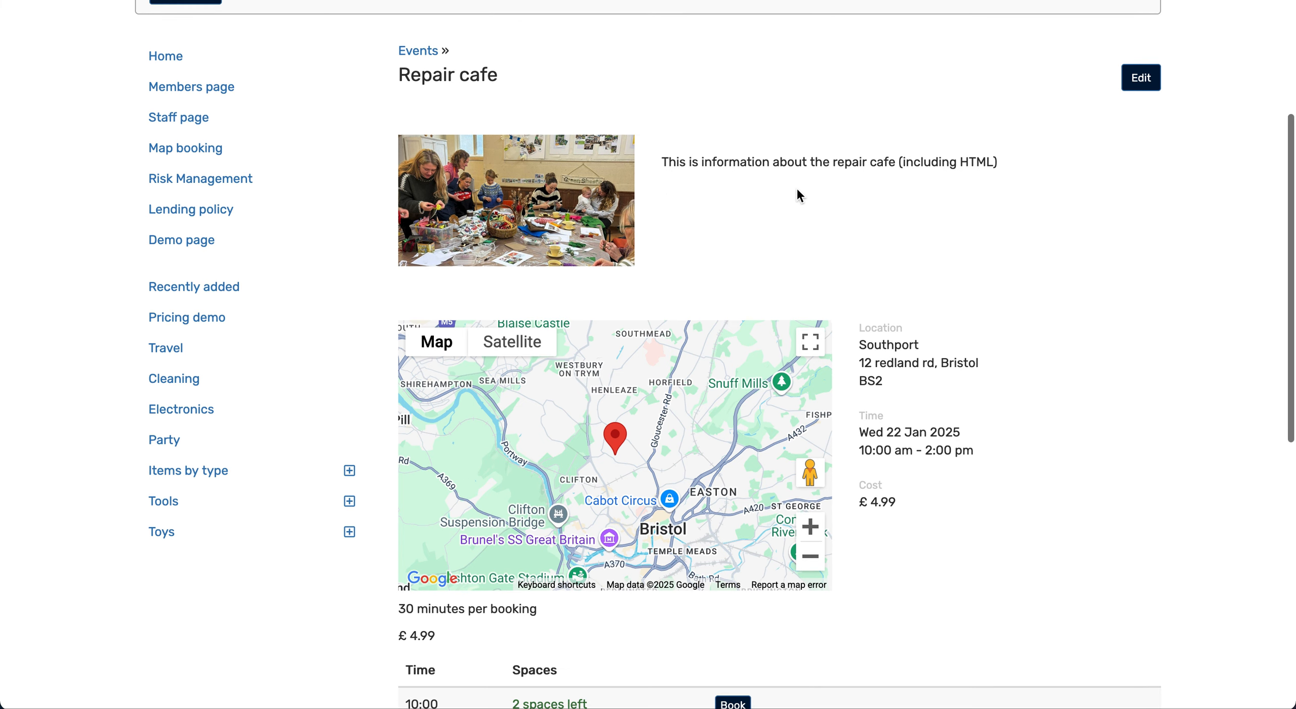
scroll(798, 193, "down", 2)
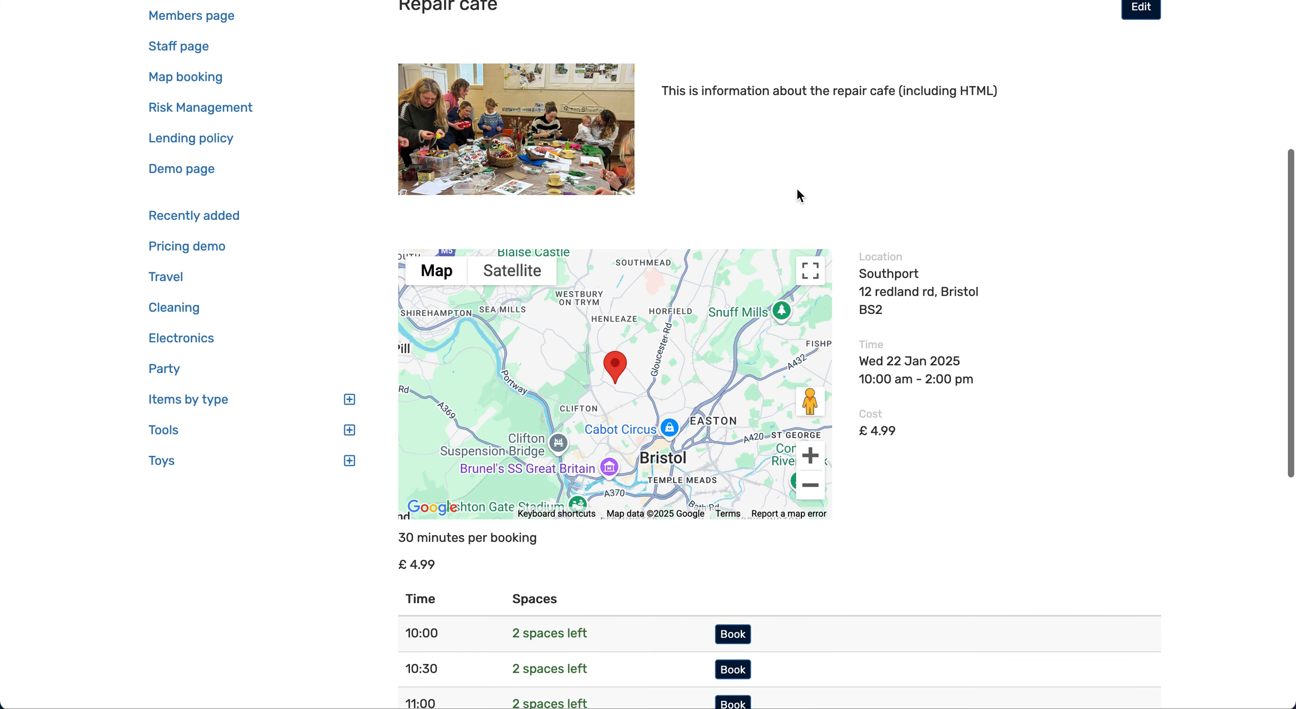
scroll(797, 190, "down", 10)
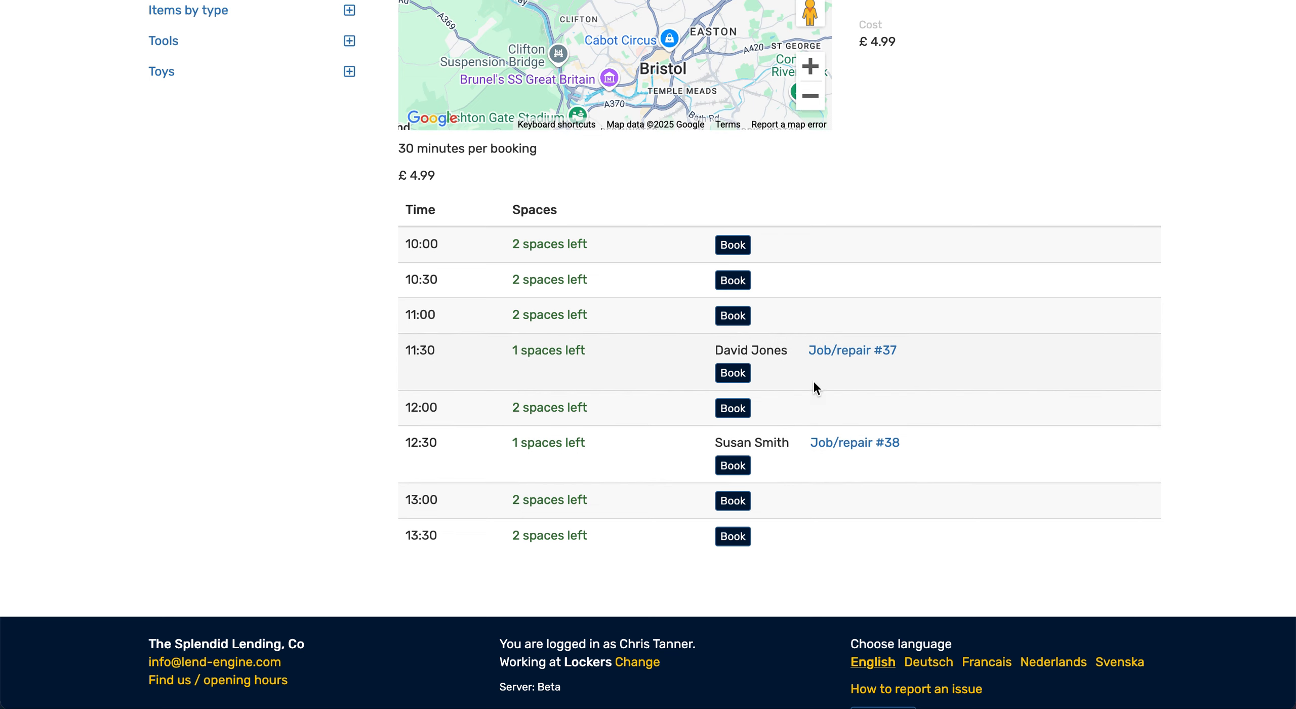
left_click(853, 351)
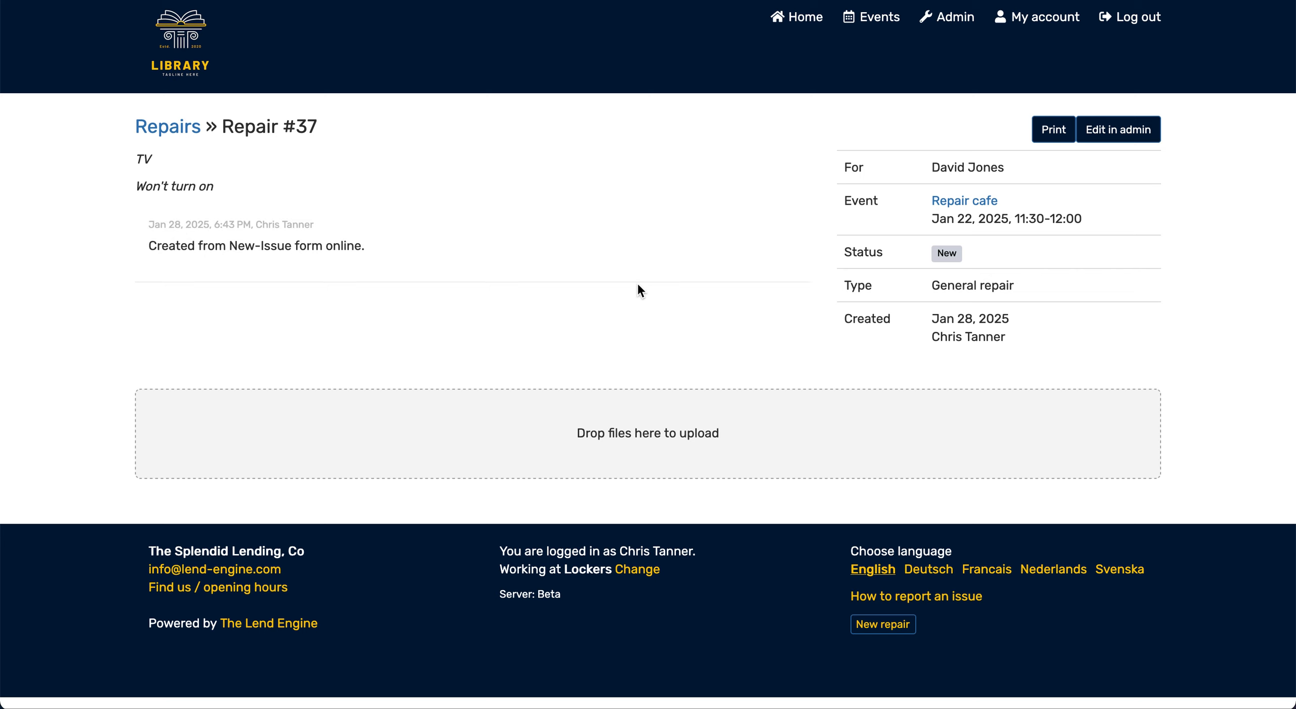
- Return to the public events page, go to the event admin area and look through the list of events
left_click(880, 18)
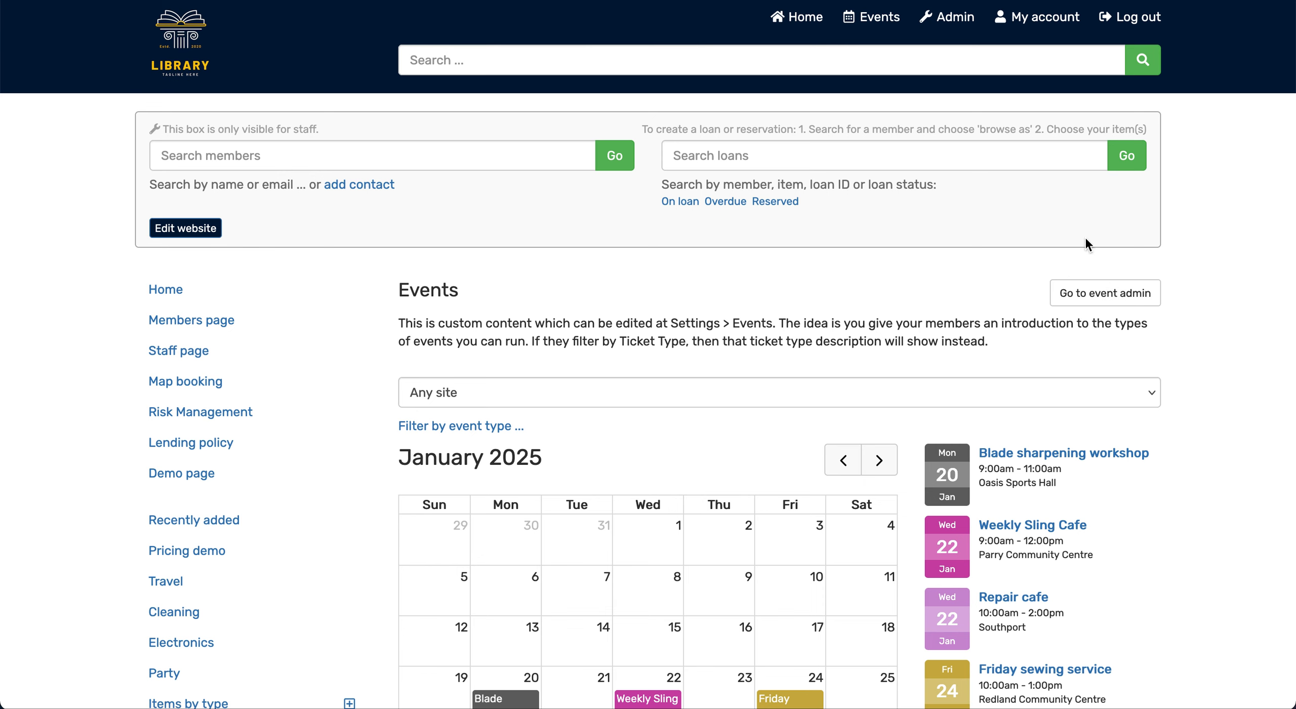
left_click(1111, 292)
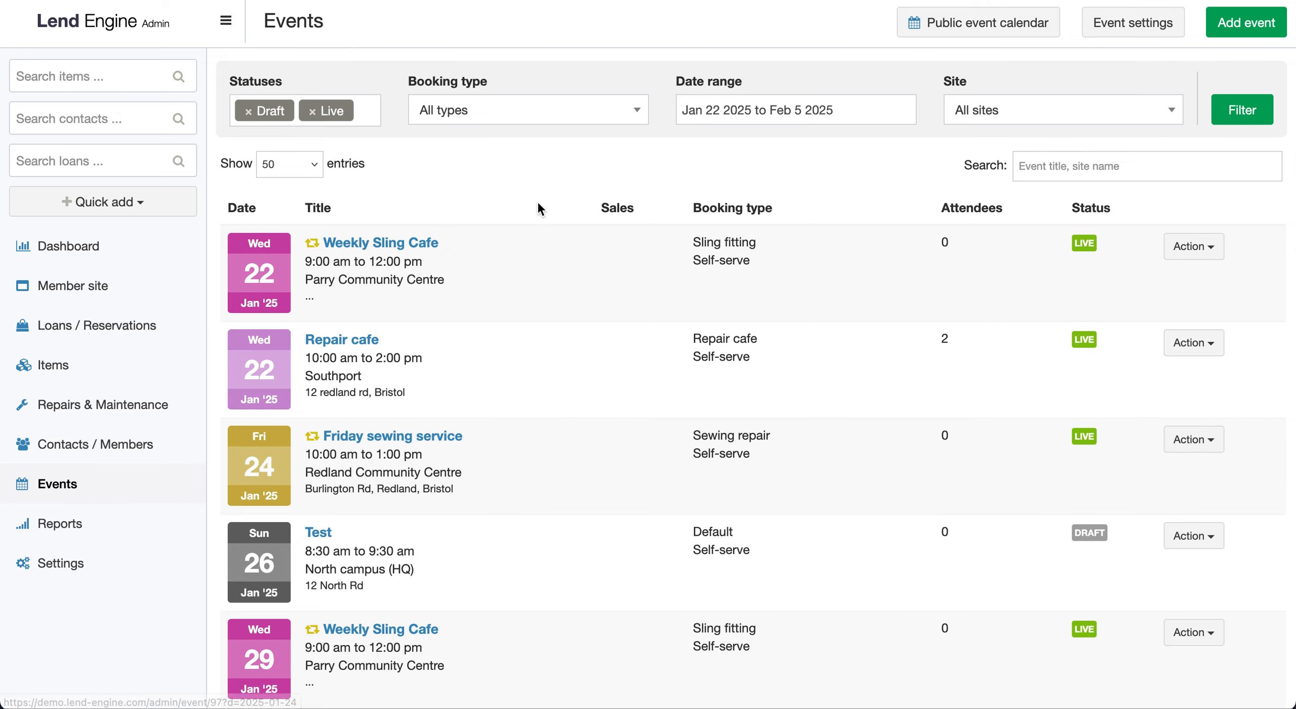
scroll(569, 375, "down", 5)
scroll(569, 375, "down", 3)
scroll(569, 374, "up", 10)
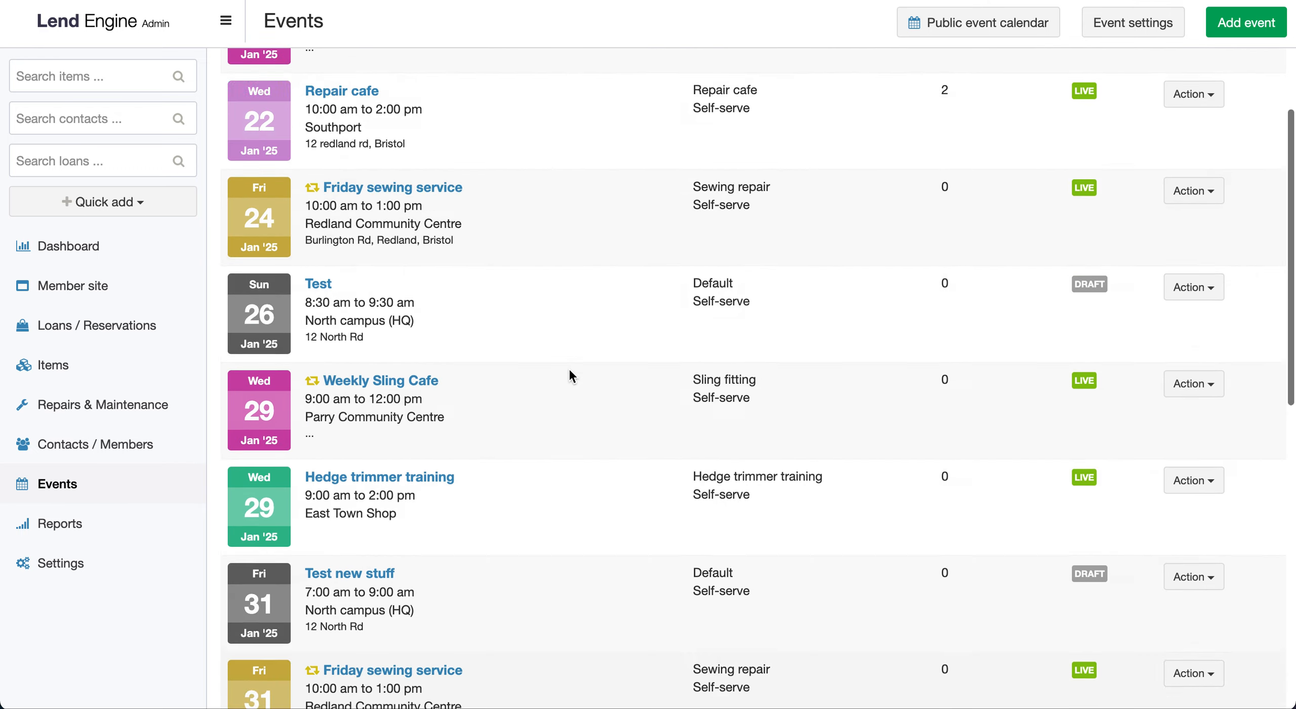
- Look through the event list's date range, booking type and site filter options without changing them
left_click(793, 111)
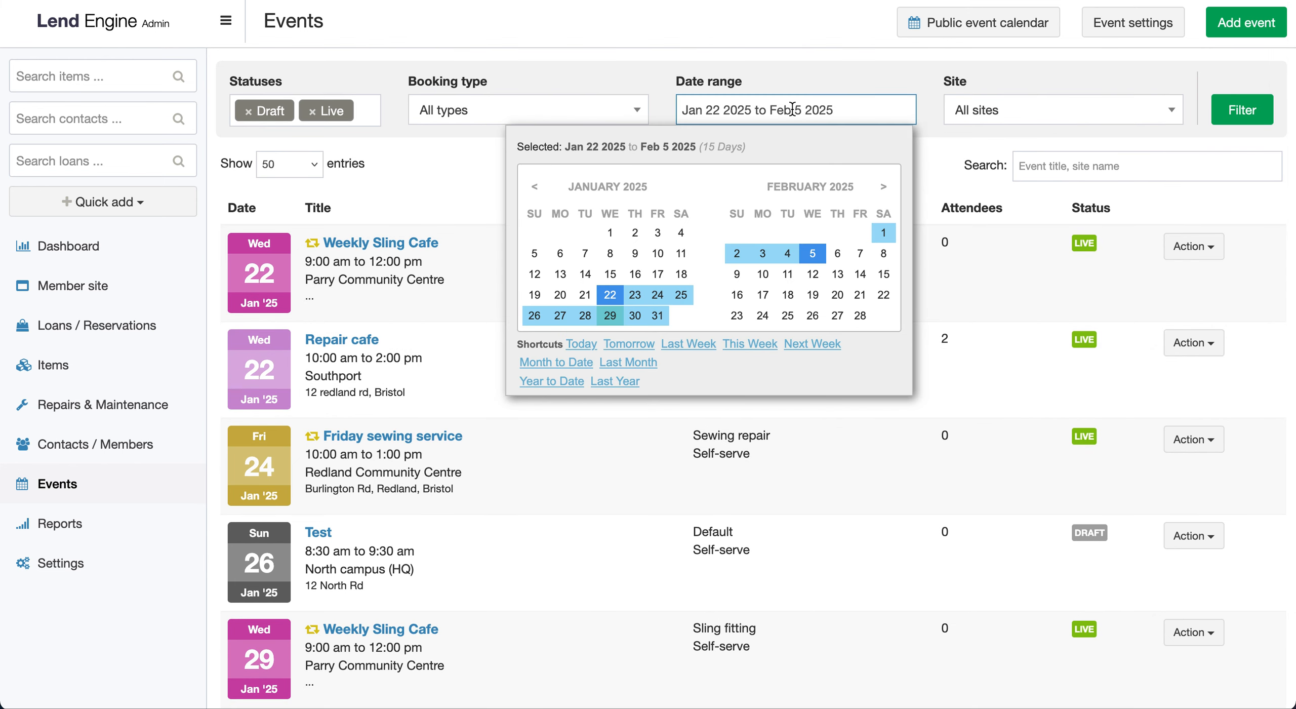
left_click(855, 64)
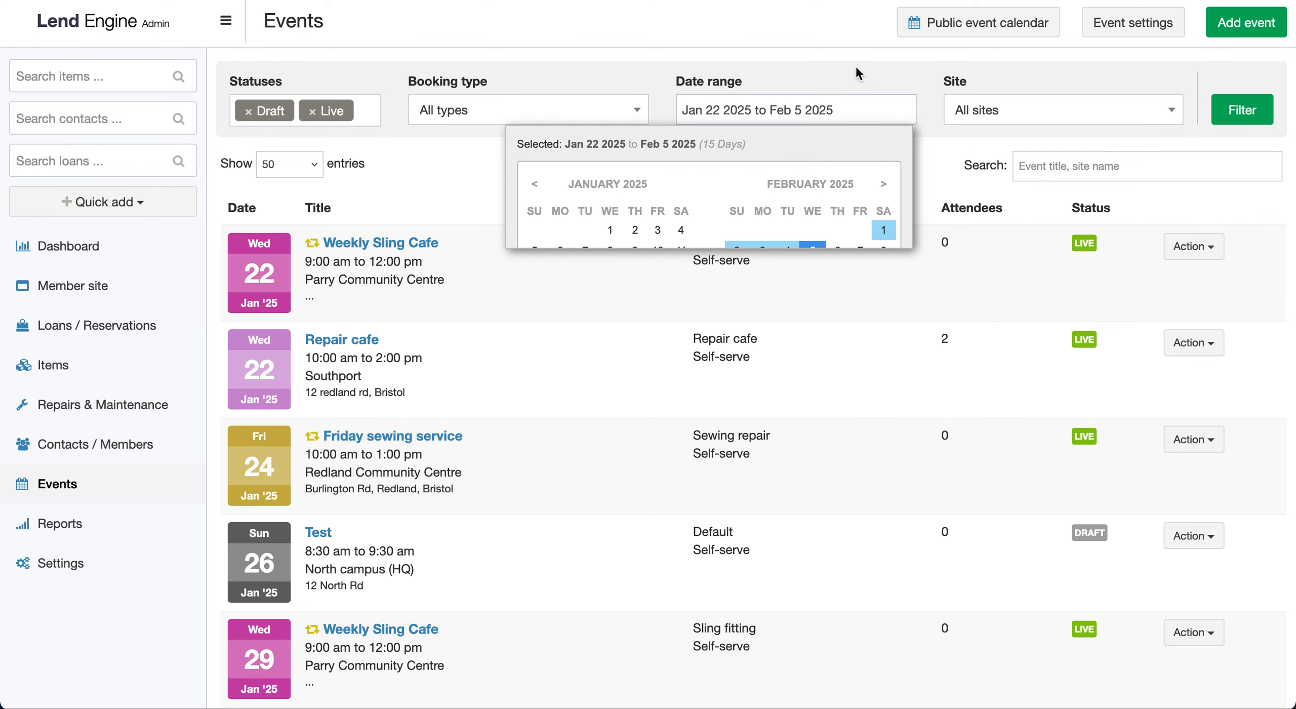
left_click(604, 120)
left_click(777, 72)
left_click(1027, 108)
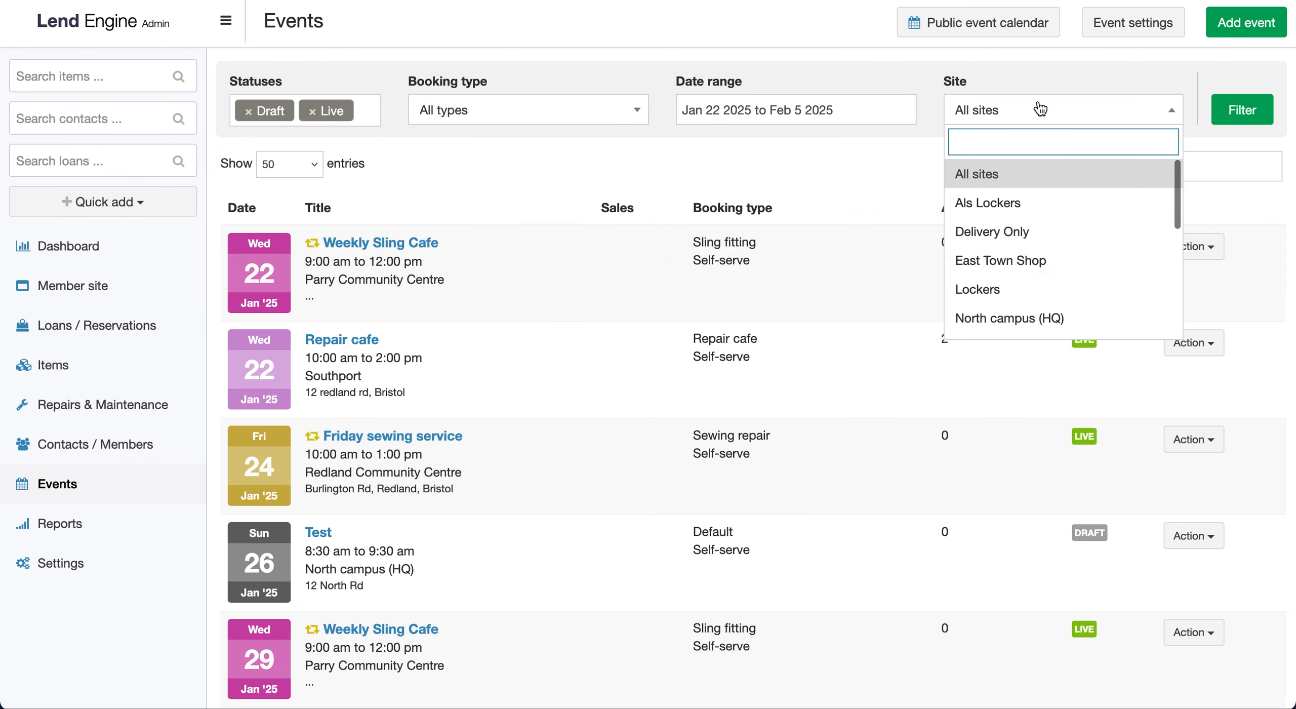
left_click(857, 161)
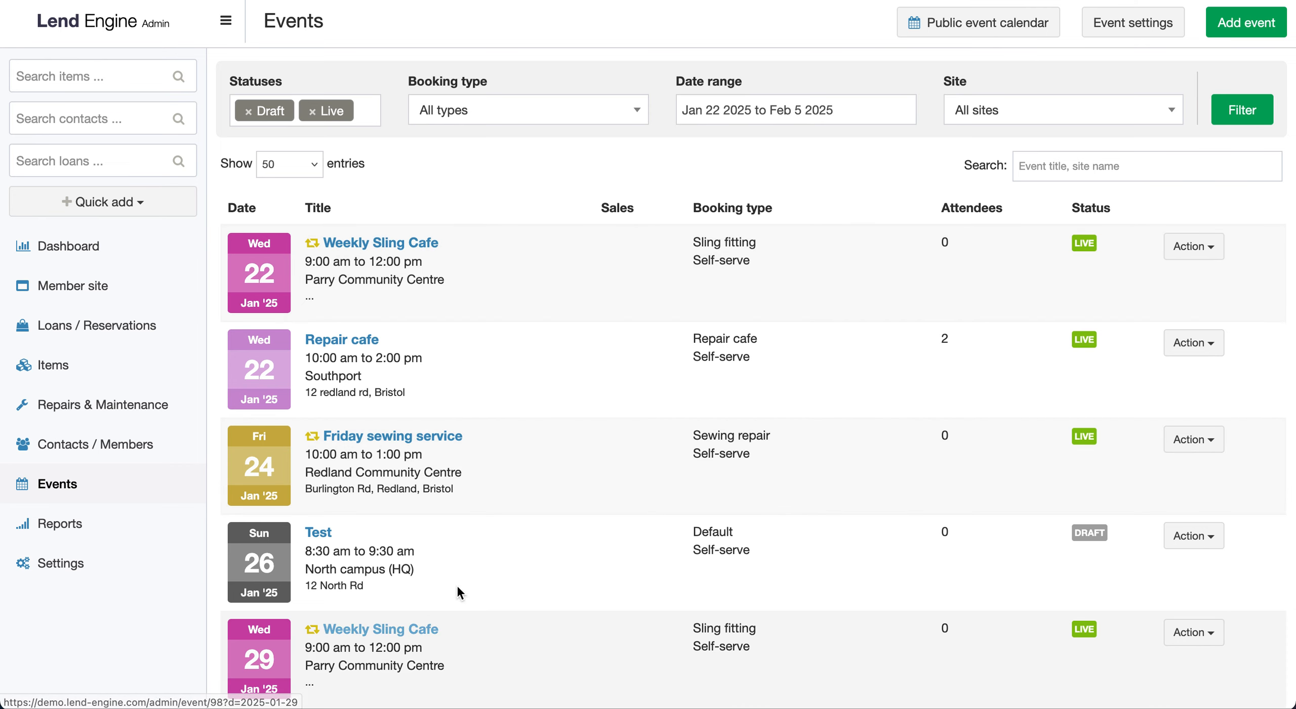
- Open the 29 January Weekly Sling Cafe from the event list and review its recurrence, times, details and booking slots
scroll(542, 539, "down", 2)
scroll(542, 537, "down", 5)
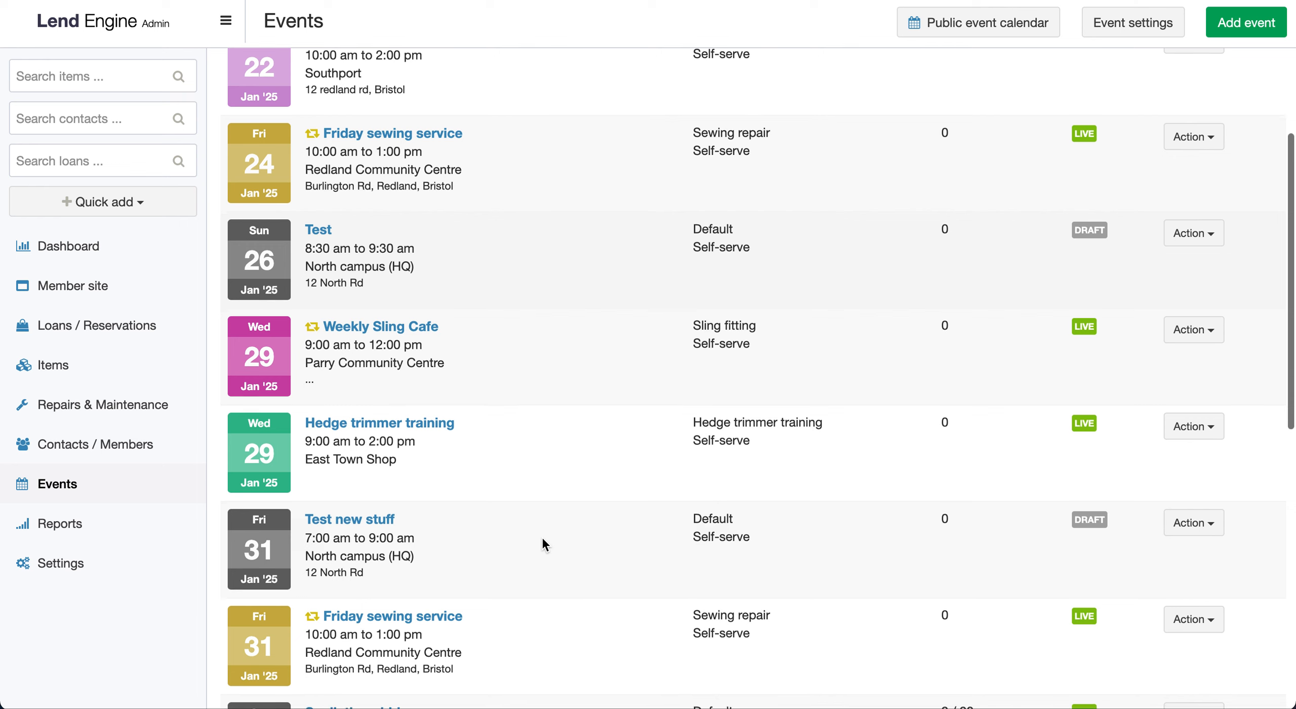
scroll(542, 545, "down", 1)
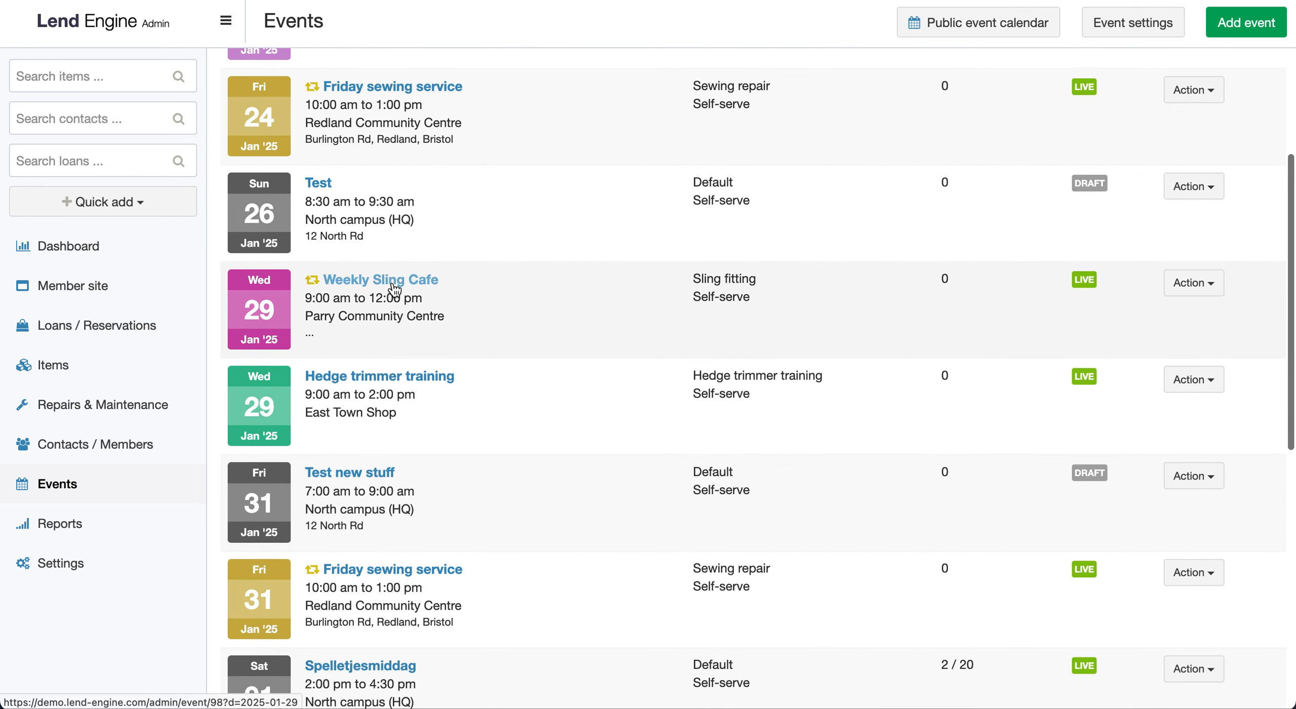
left_click(395, 289)
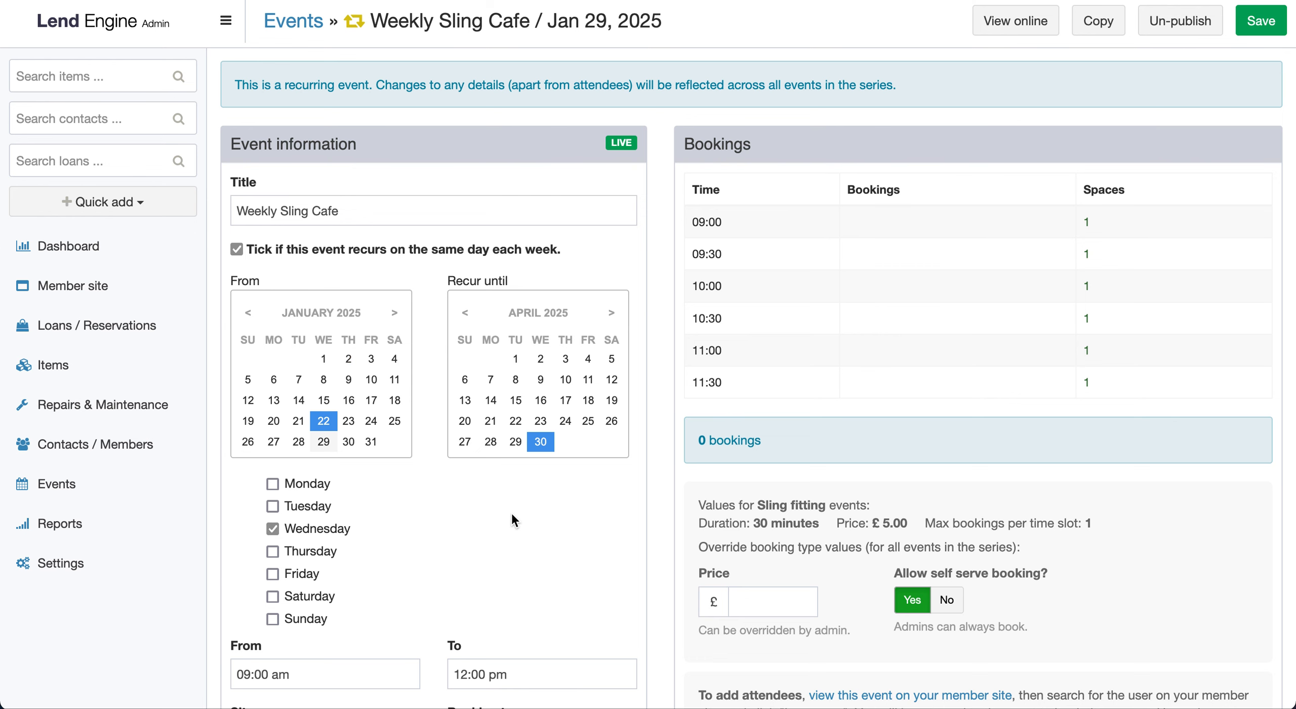
scroll(512, 514, "down", 3)
scroll(510, 512, "down", 3)
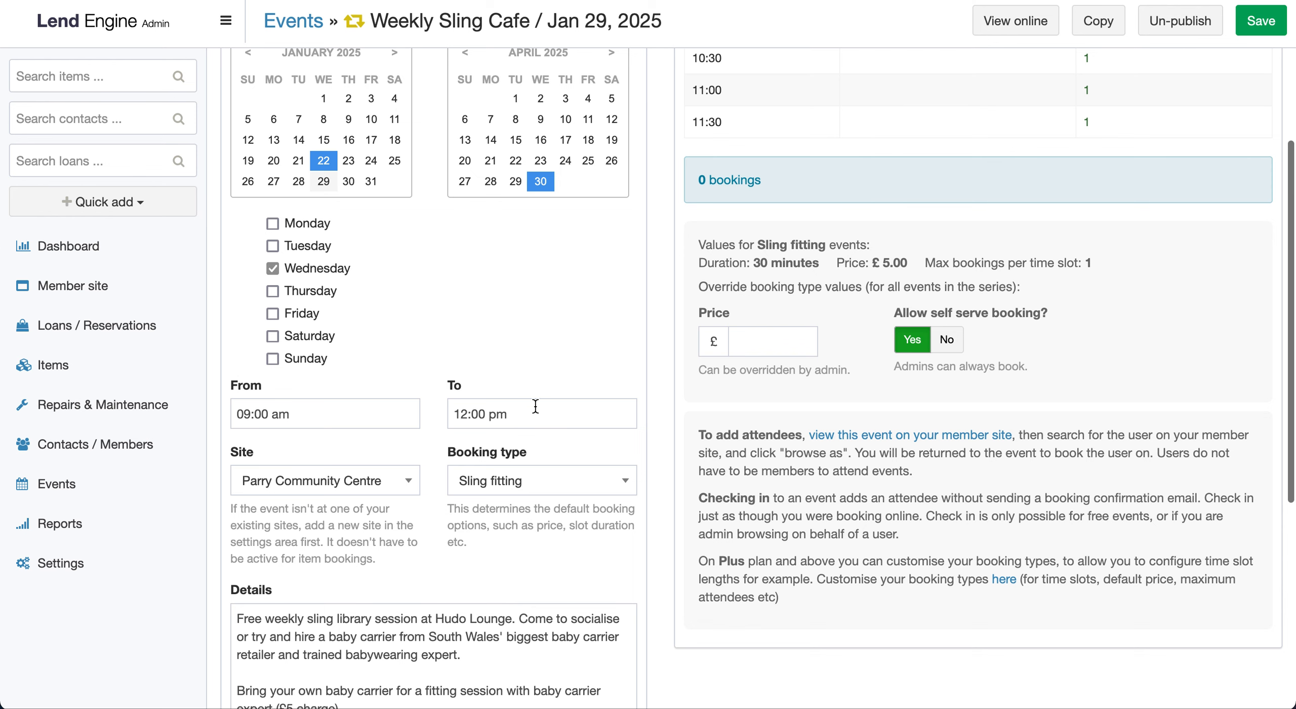
scroll(506, 420, "down", 5)
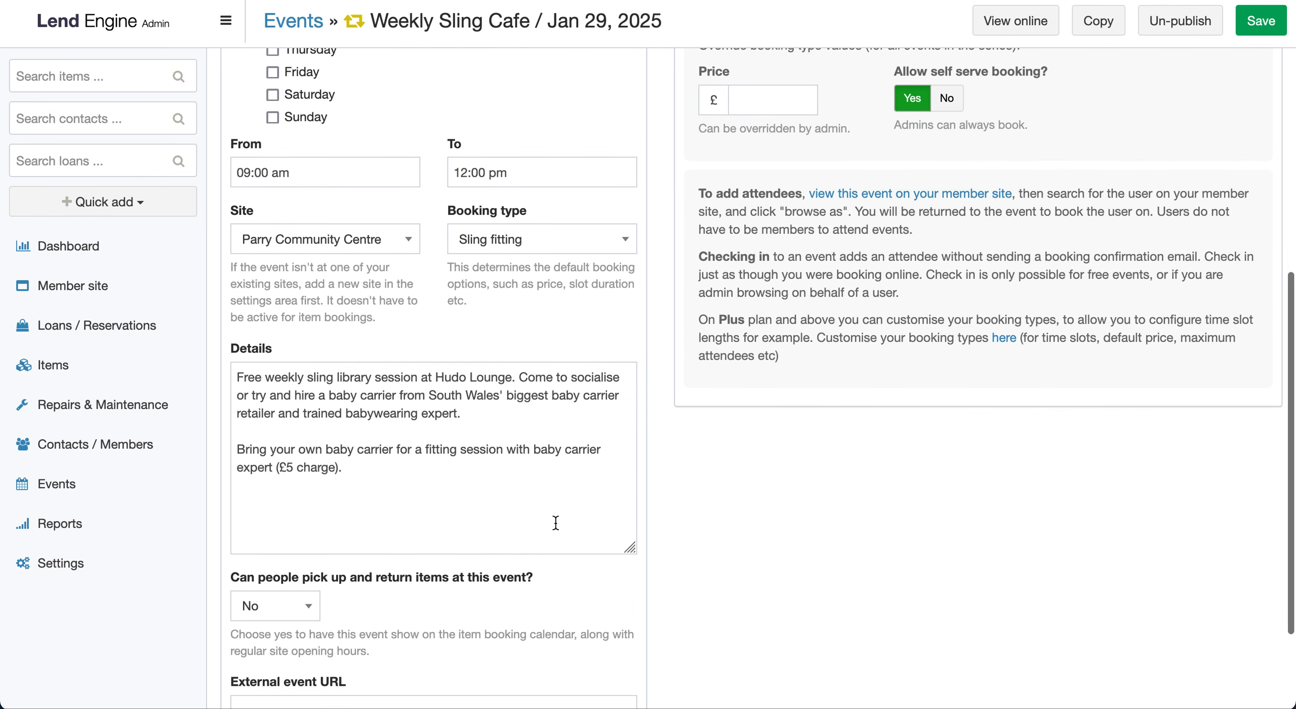
scroll(481, 435, "up", 7)
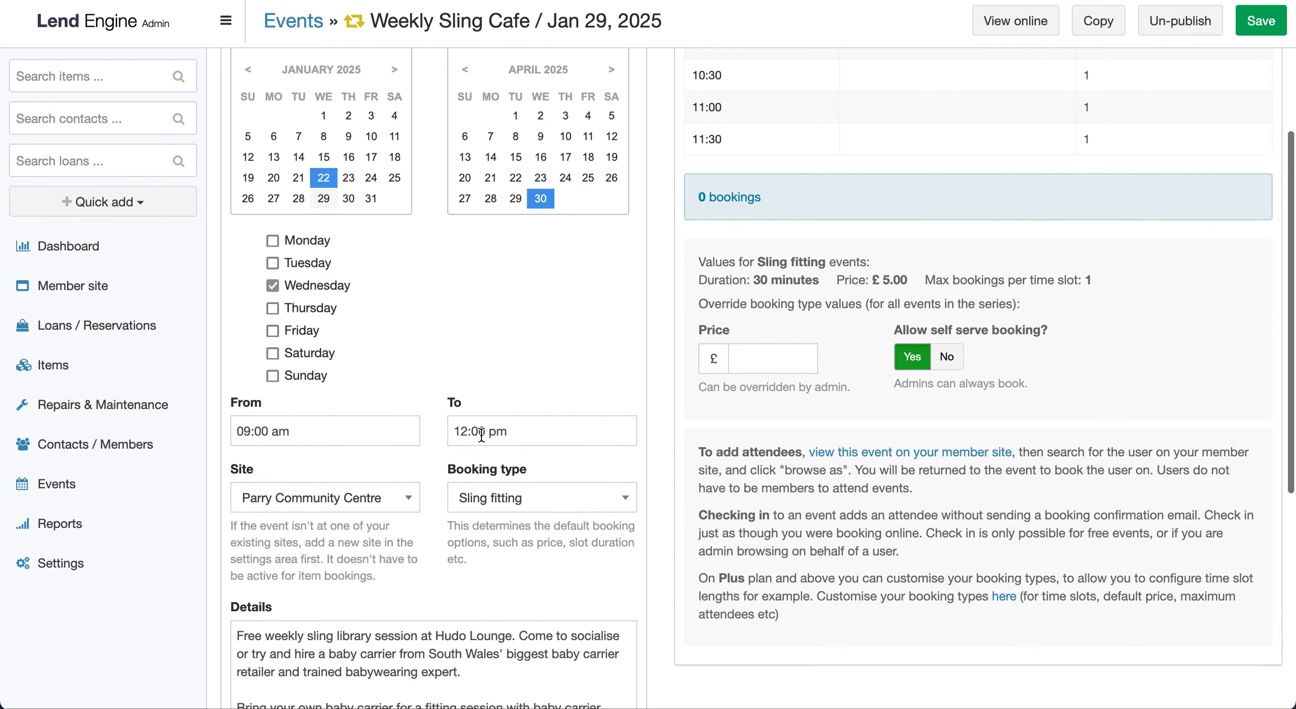
scroll(988, 161, "up", 3)
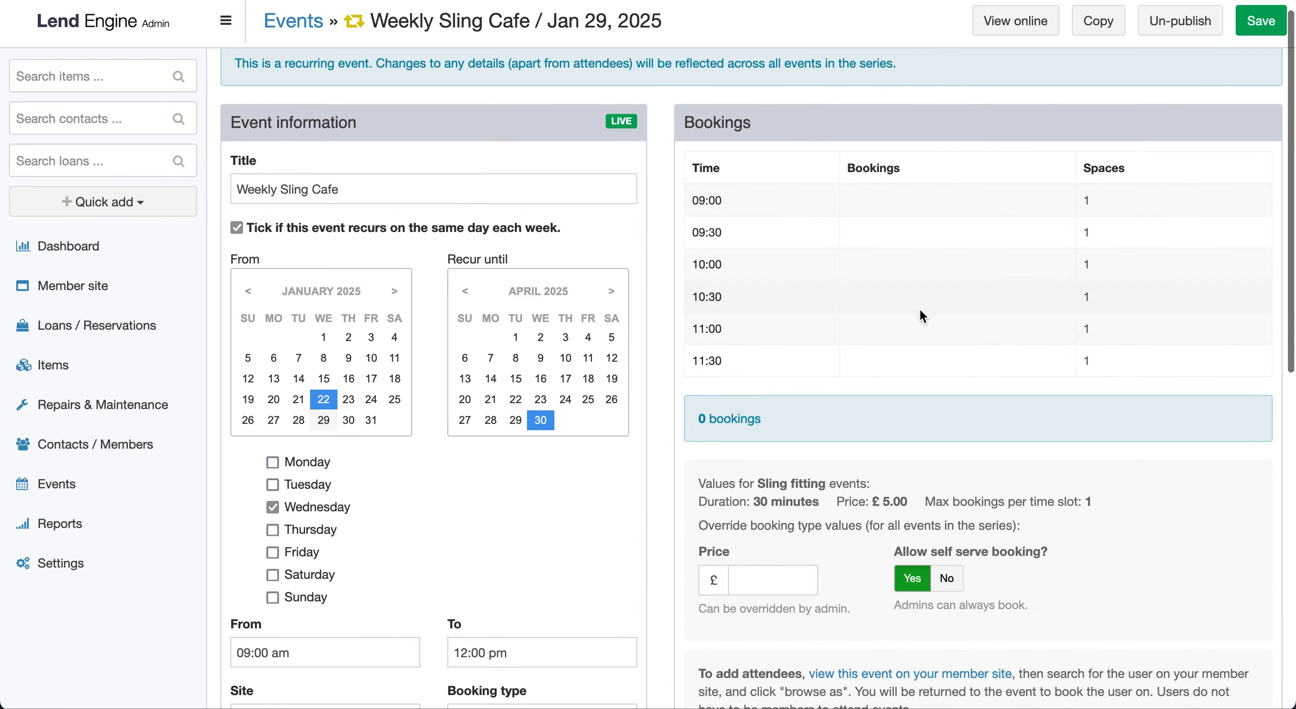
scroll(919, 332, "up", 1)
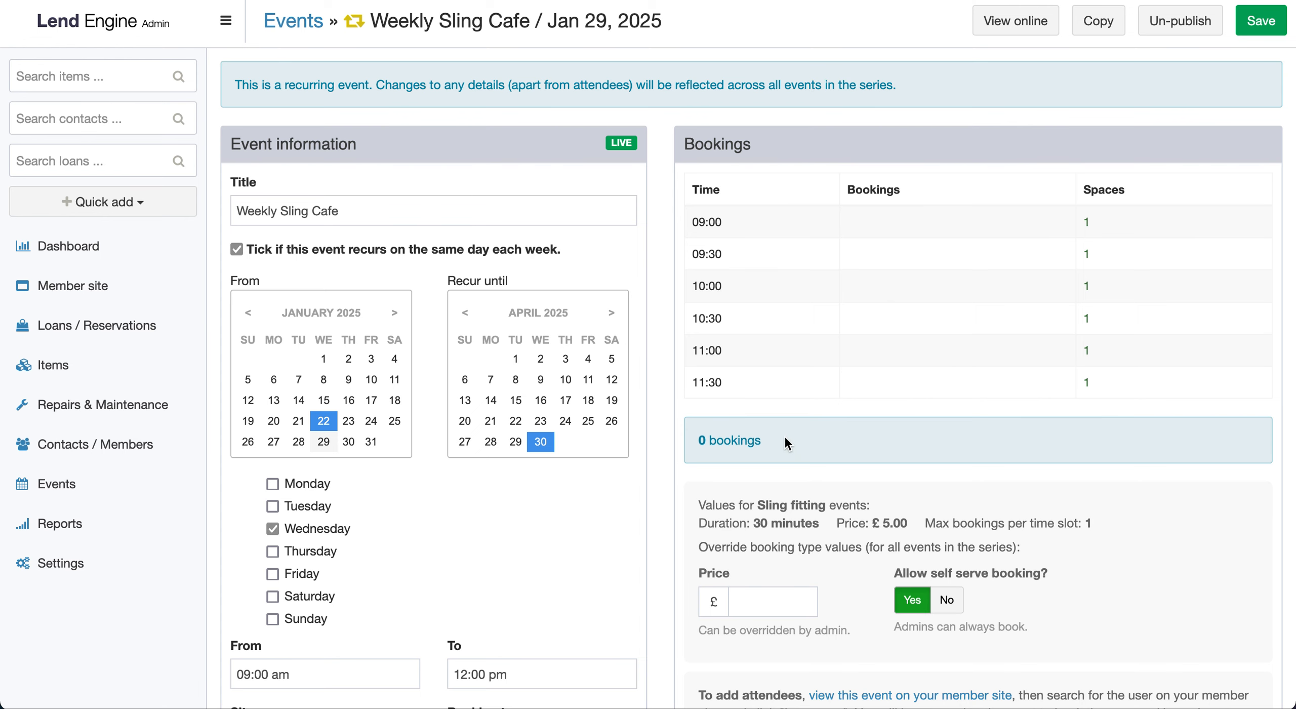
- Return to the event list and open the 22 January Repair cafe to review its bookings, linked jobs, price override and details
left_click(110, 471)
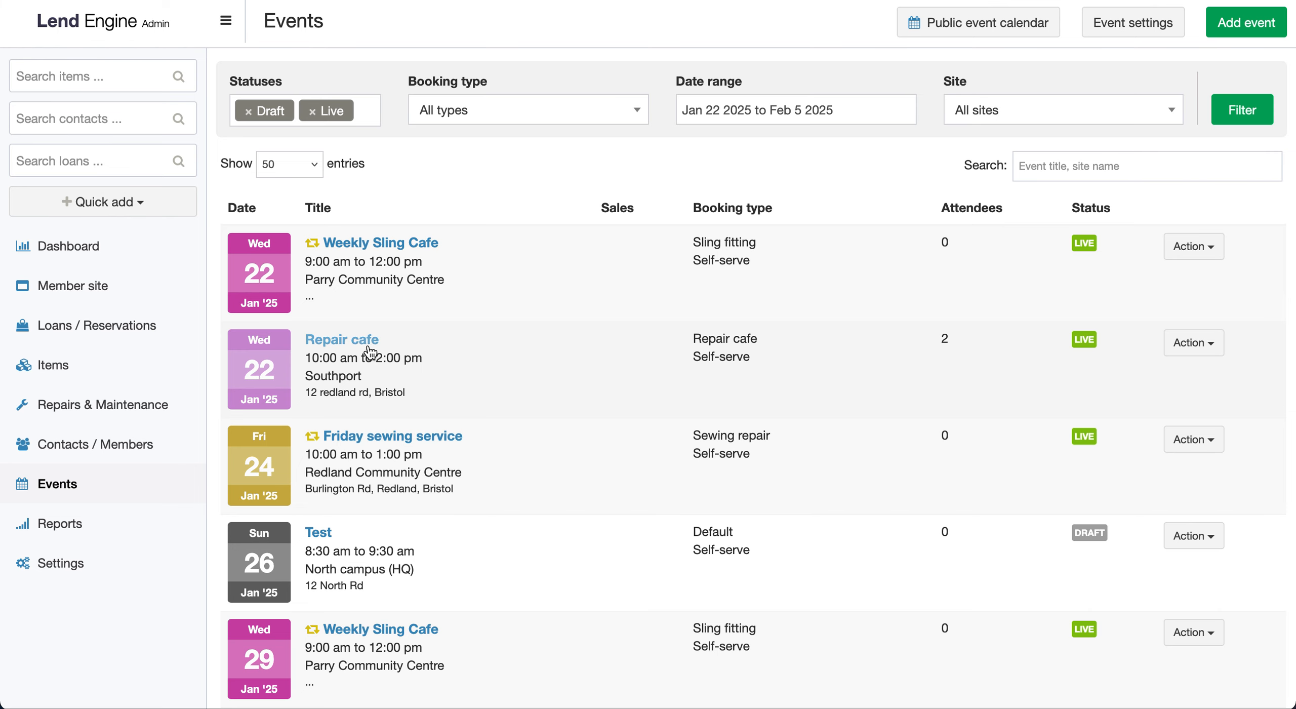
left_click(346, 342)
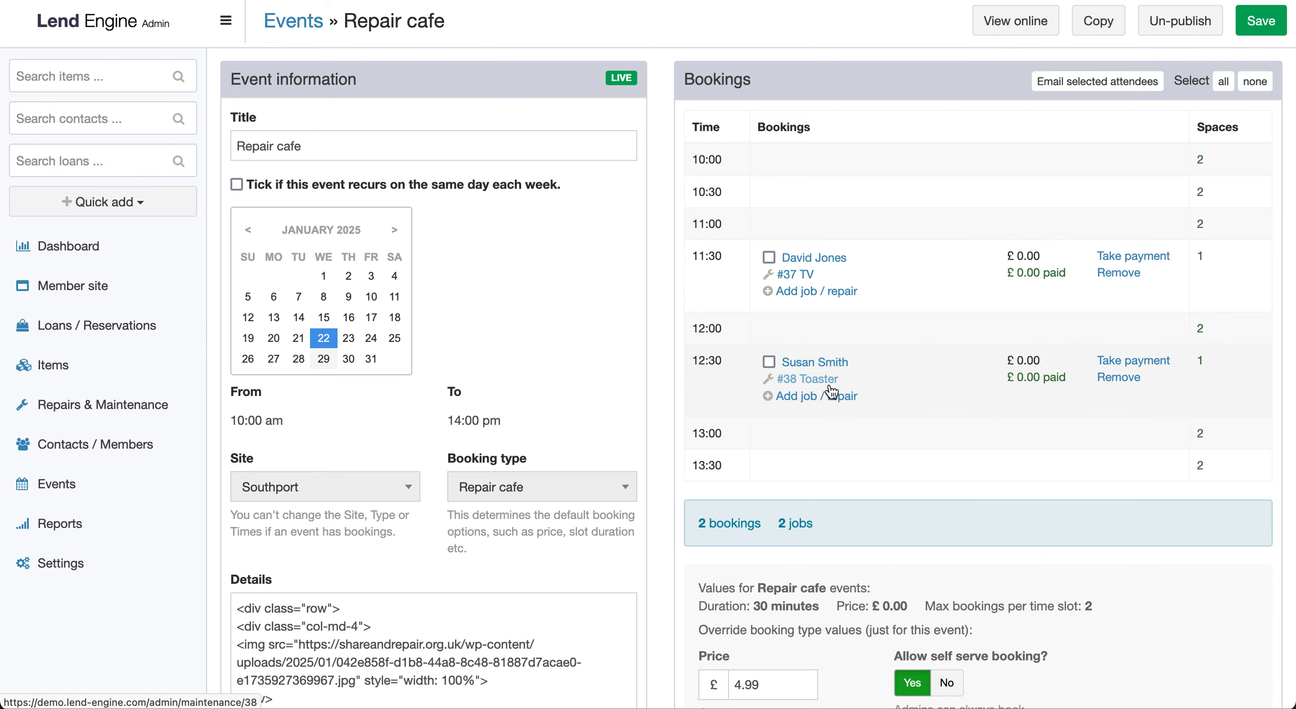
left_click(1133, 258)
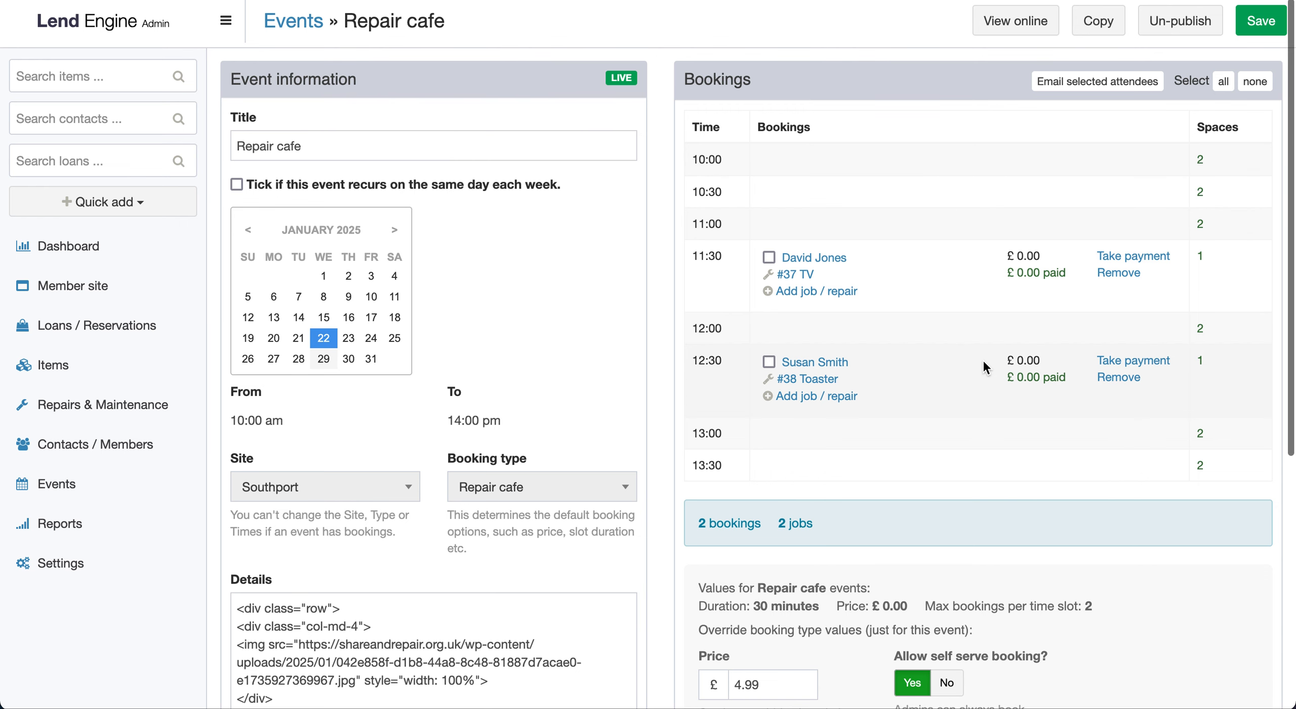
scroll(982, 359, "down", 4)
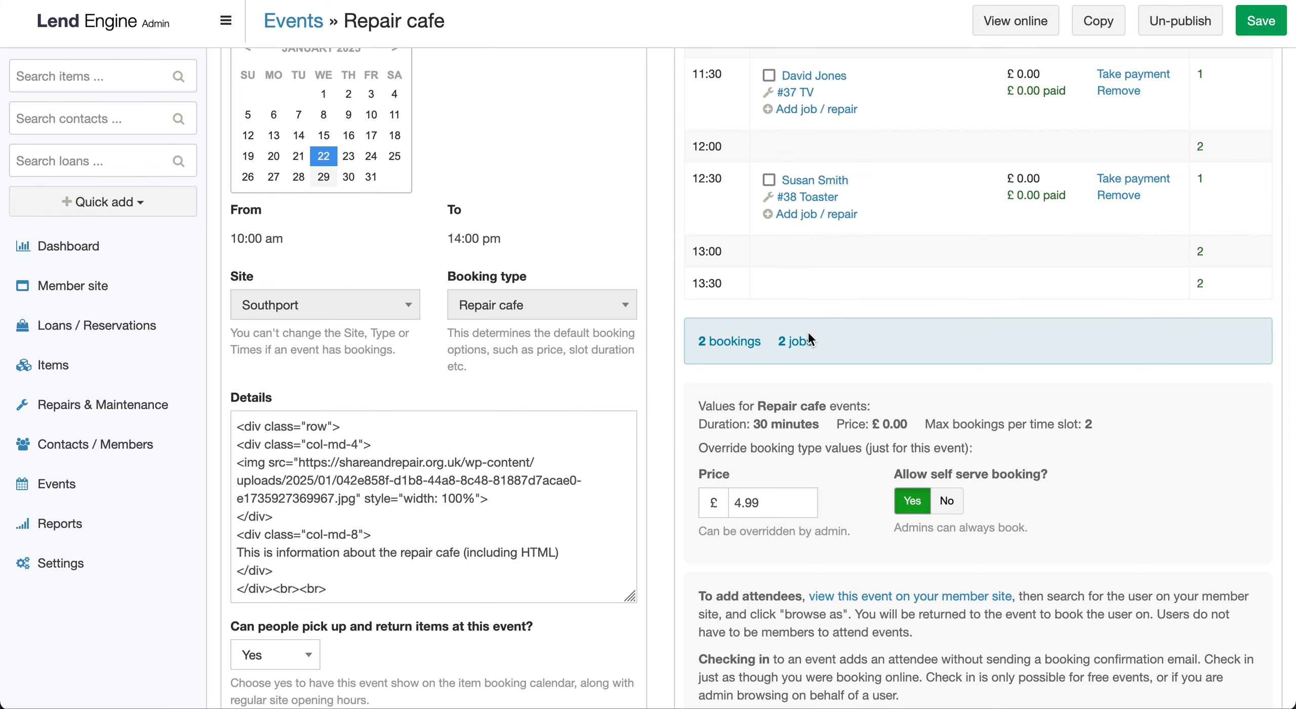
scroll(854, 341, "down", 4)
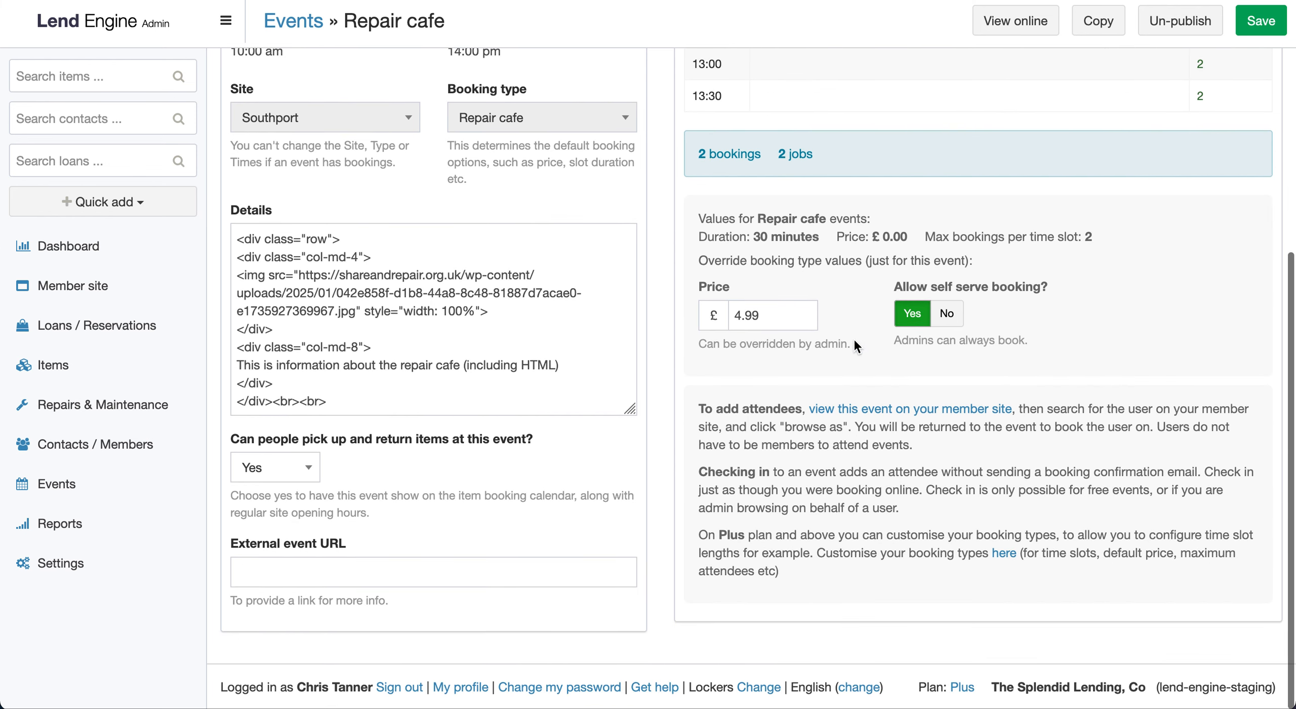
scroll(854, 344, "up", 6)
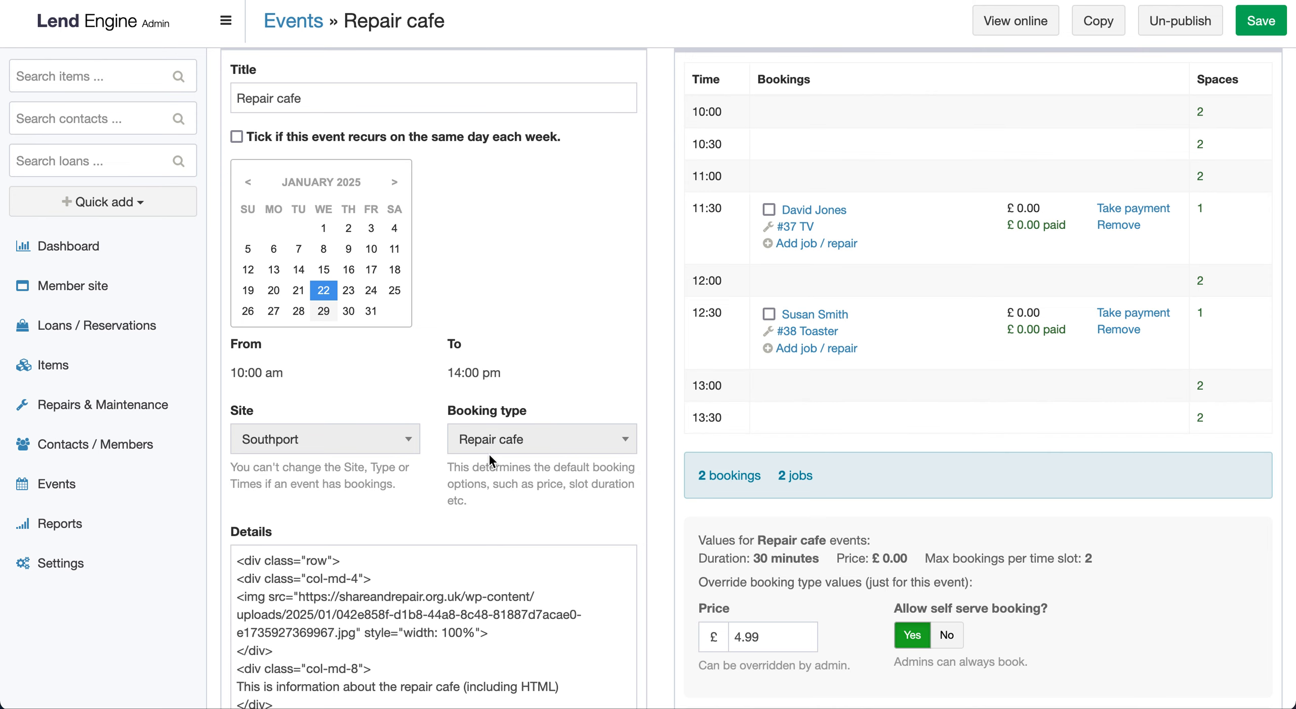
scroll(489, 460, "down", 6)
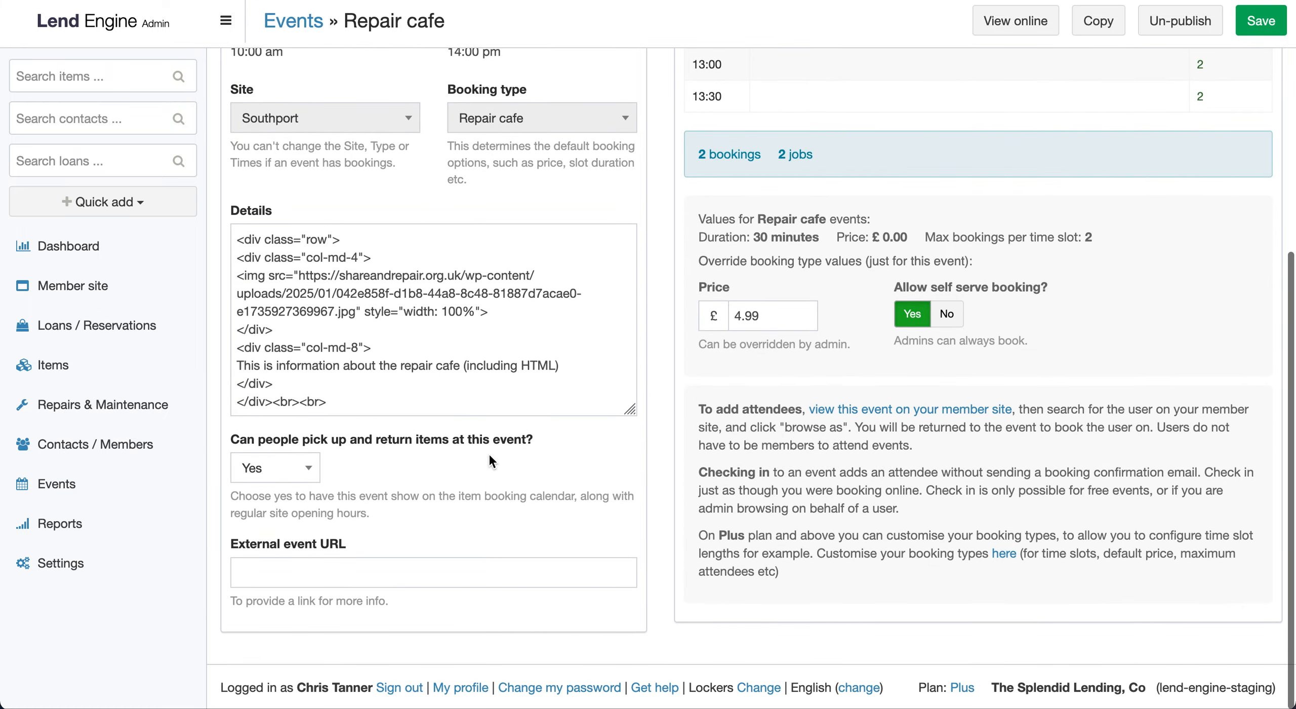
- Open the booking types page in the events module settings
left_click(86, 568)
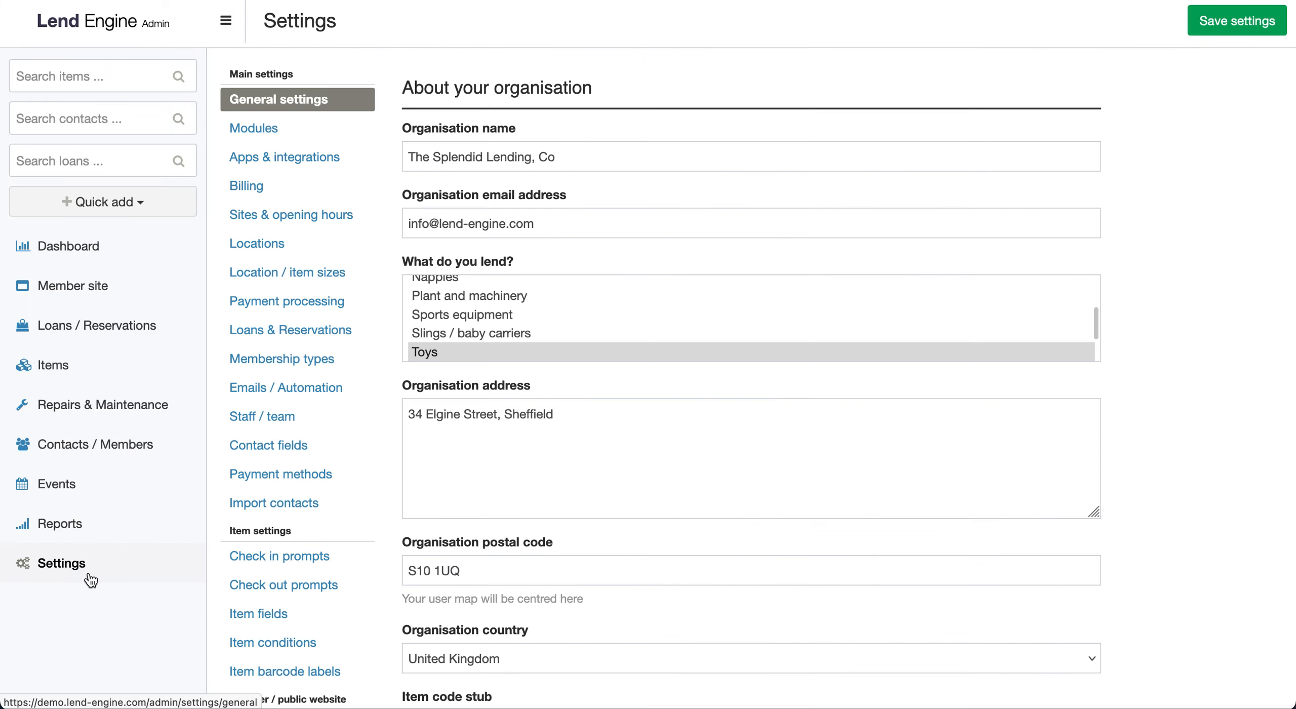
scroll(296, 483, "down", 16)
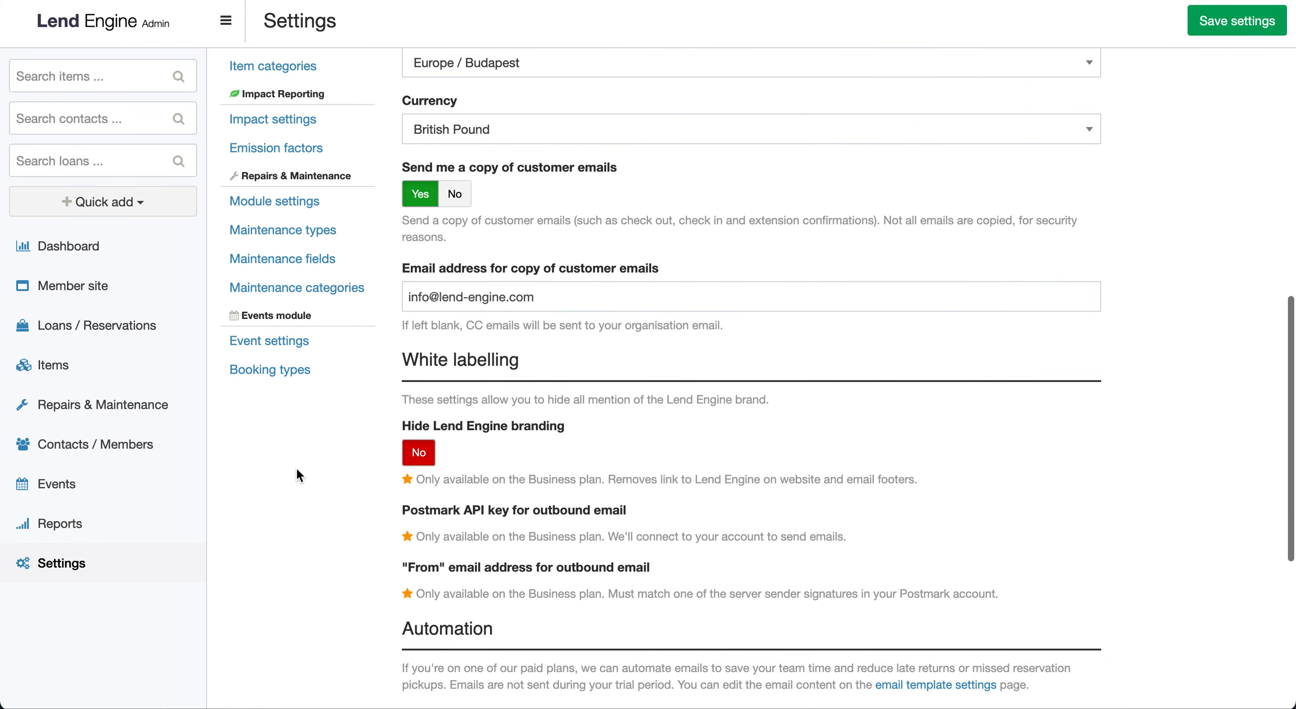
left_click(295, 375)
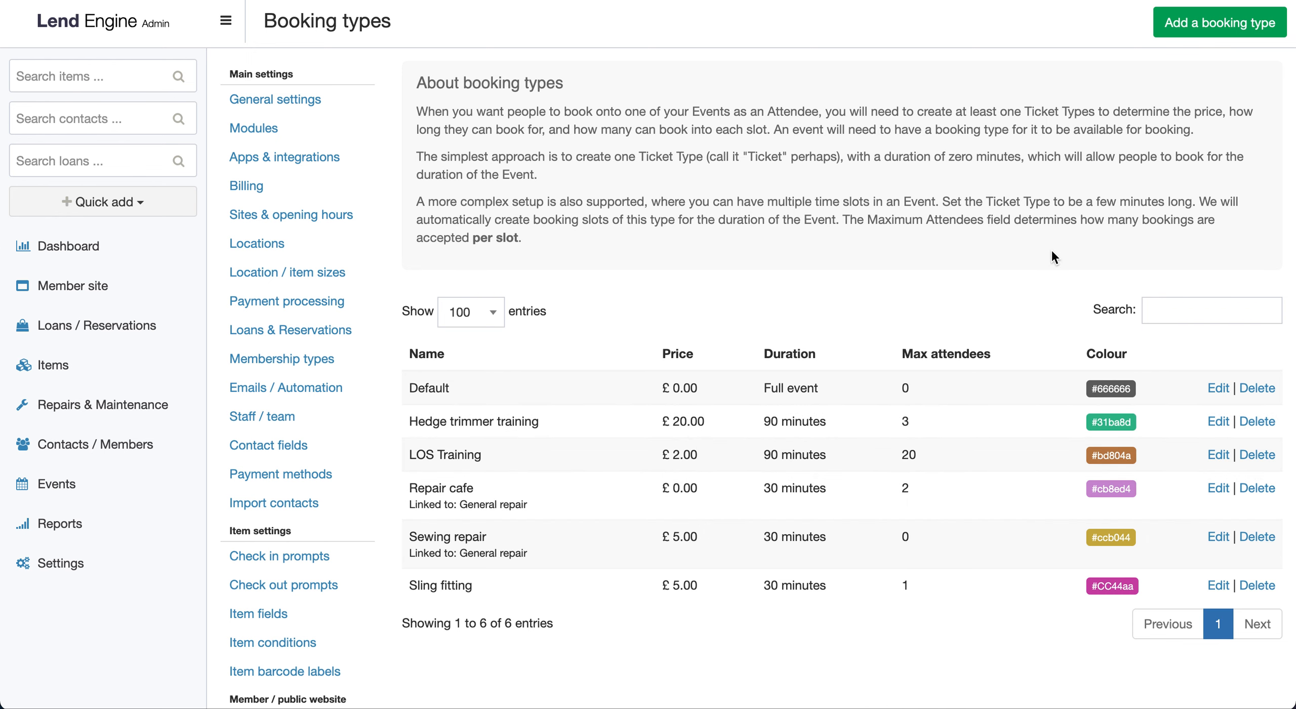
- Start a new booking type named "Demo booking type" and give it the light green colour 86cc2e
left_click(1201, 24)
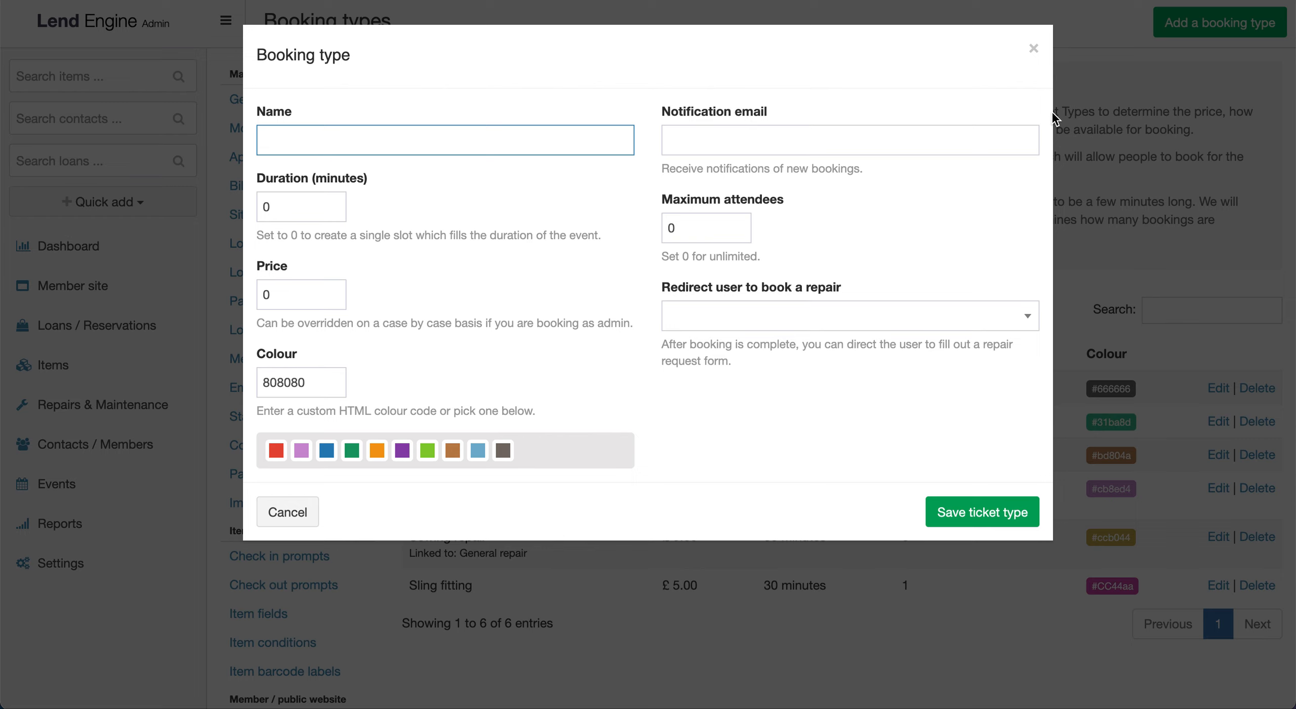
type("Demo booking type")
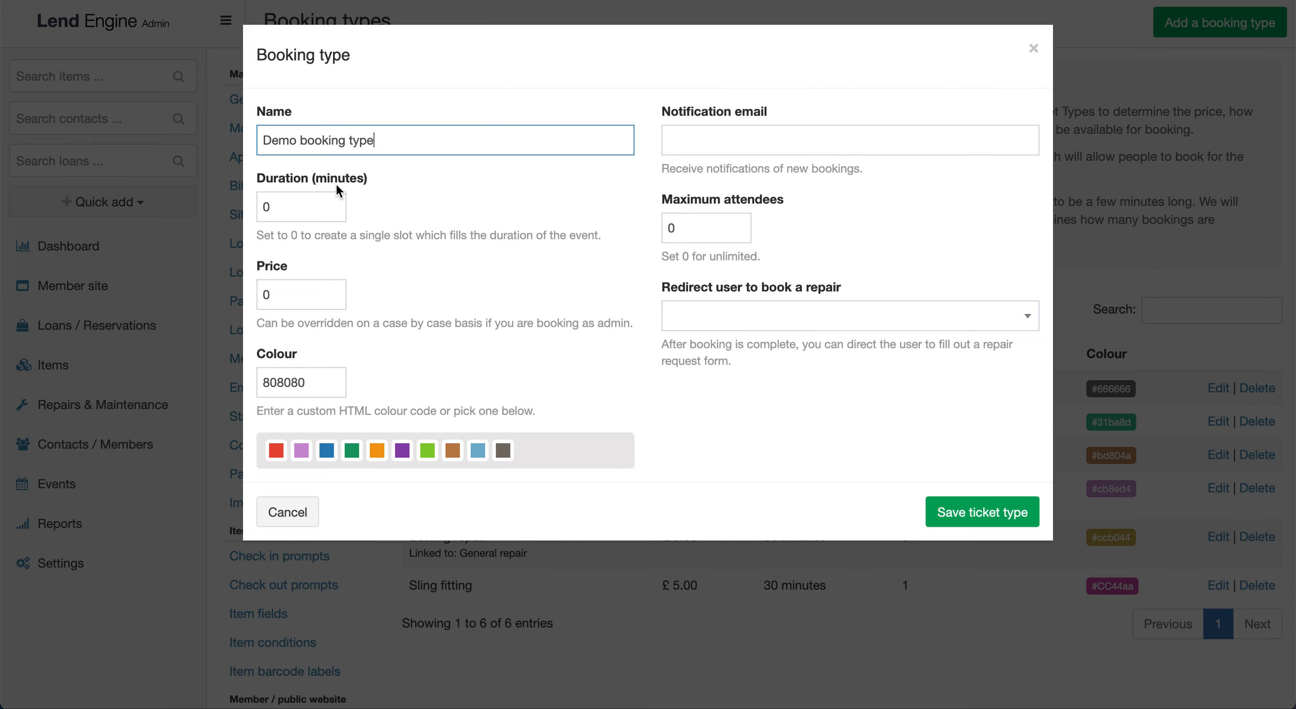
left_click_drag(274, 234, 322, 234)
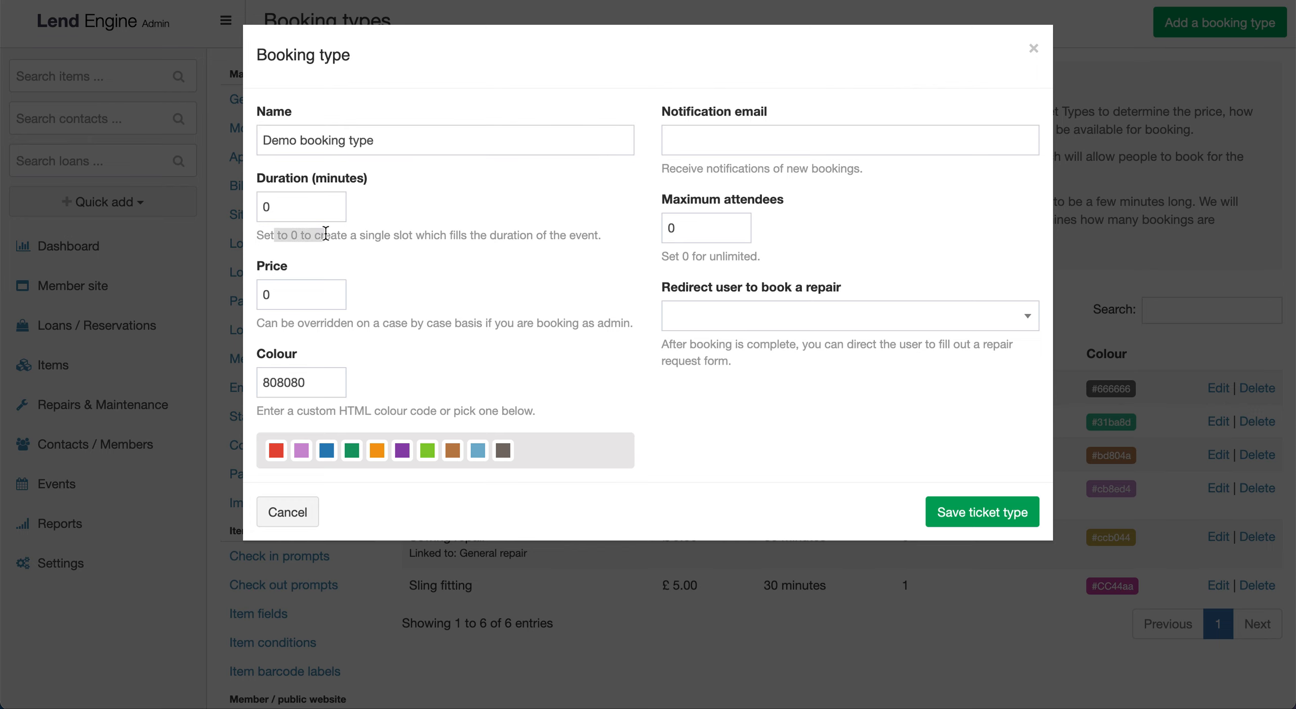
left_click(356, 237)
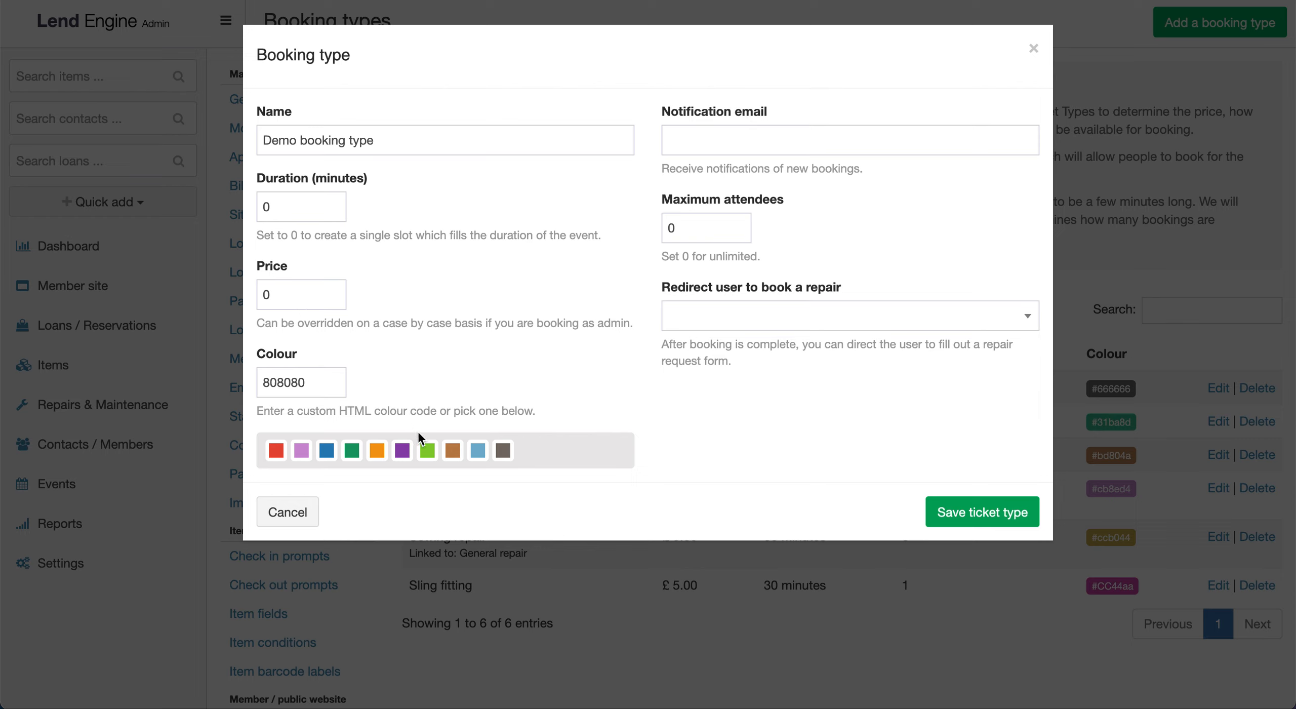
left_click(427, 453)
- Set the new booking type to redirect users to a Safety inspection repair, and save it
left_click(834, 316)
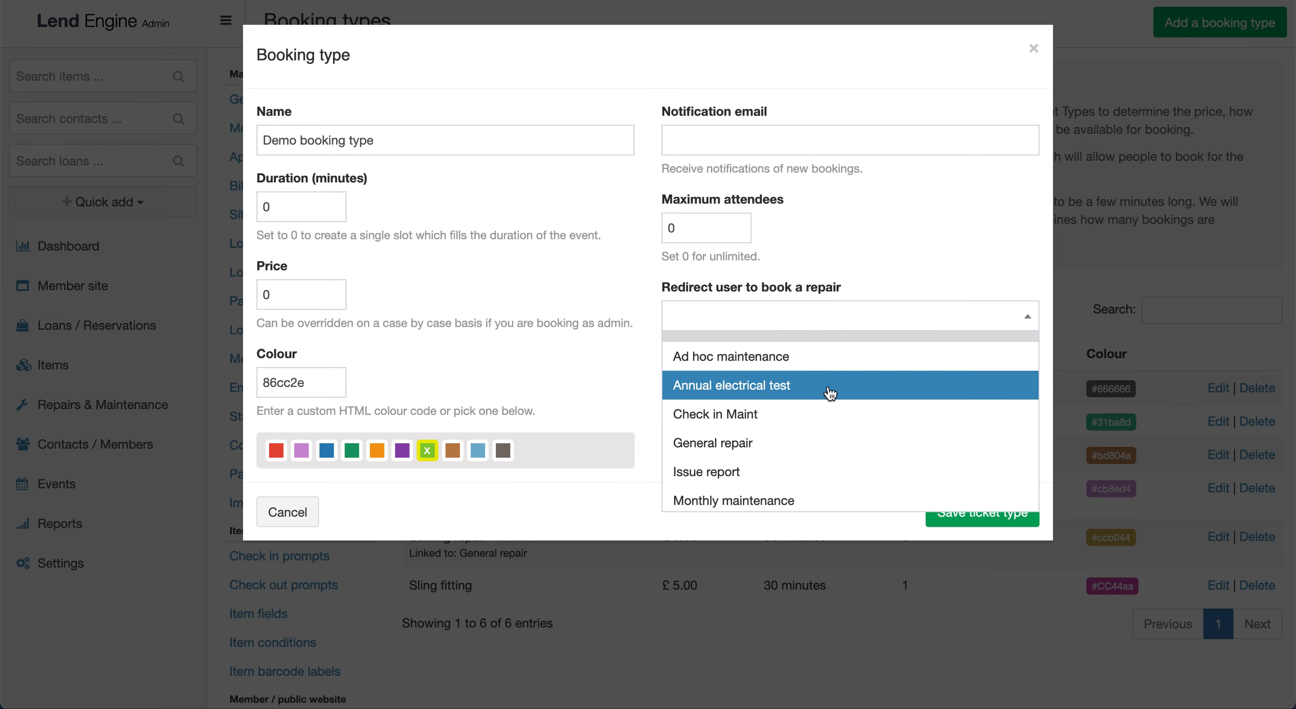
scroll(831, 393, "down", 1)
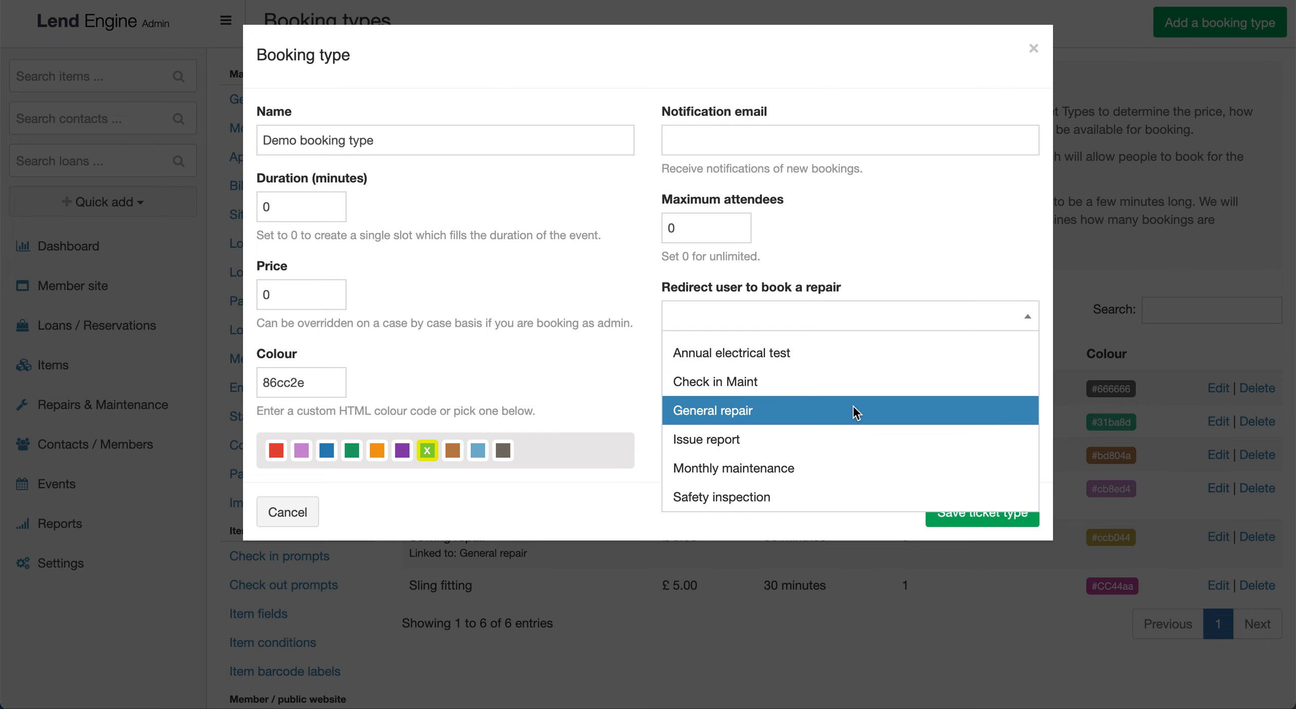
left_click(828, 484)
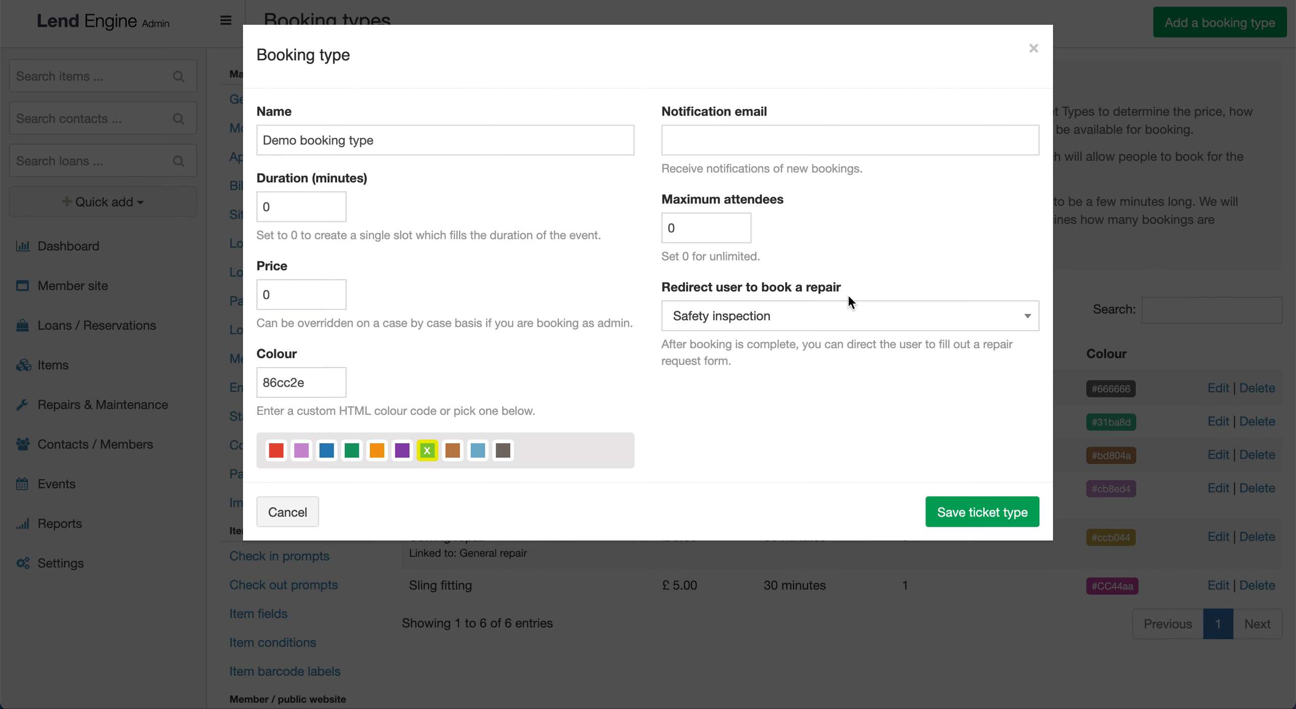
left_click(985, 509)
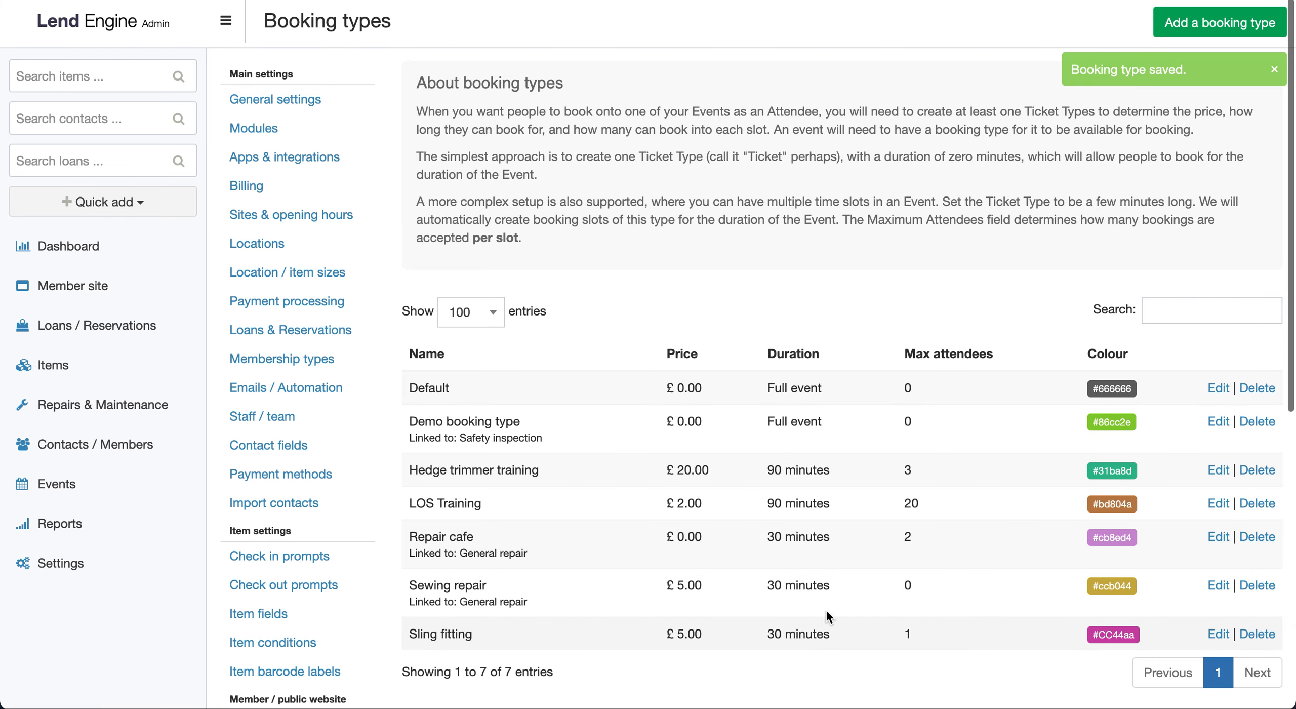
triple_click(471, 420)
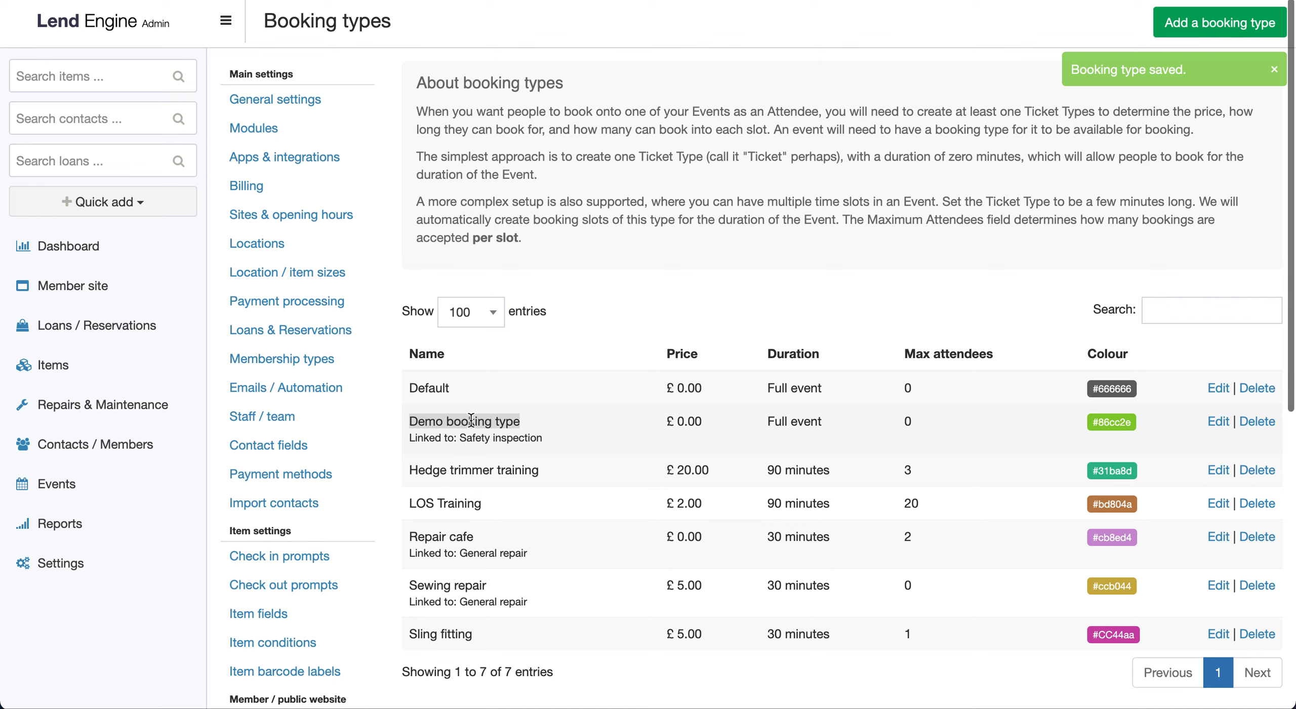
left_click(653, 310)
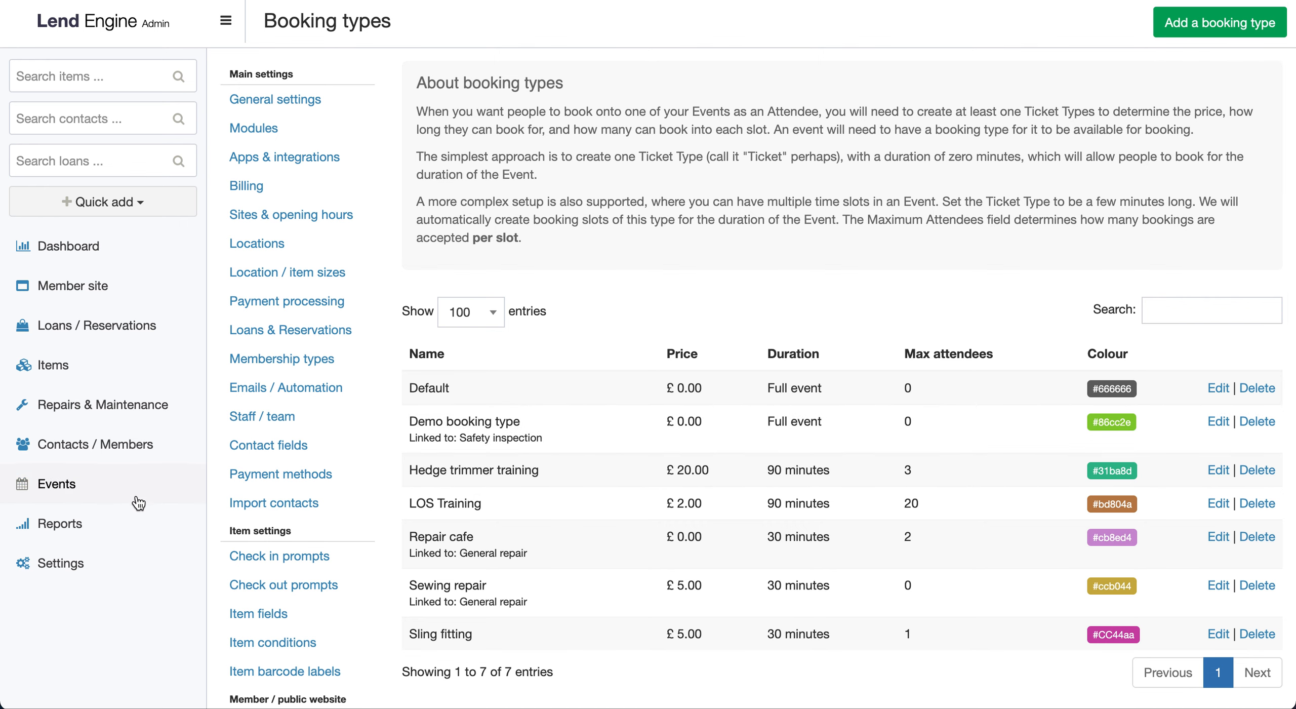
- Start a new event from the event list and title it "Demo event"
left_click(117, 491)
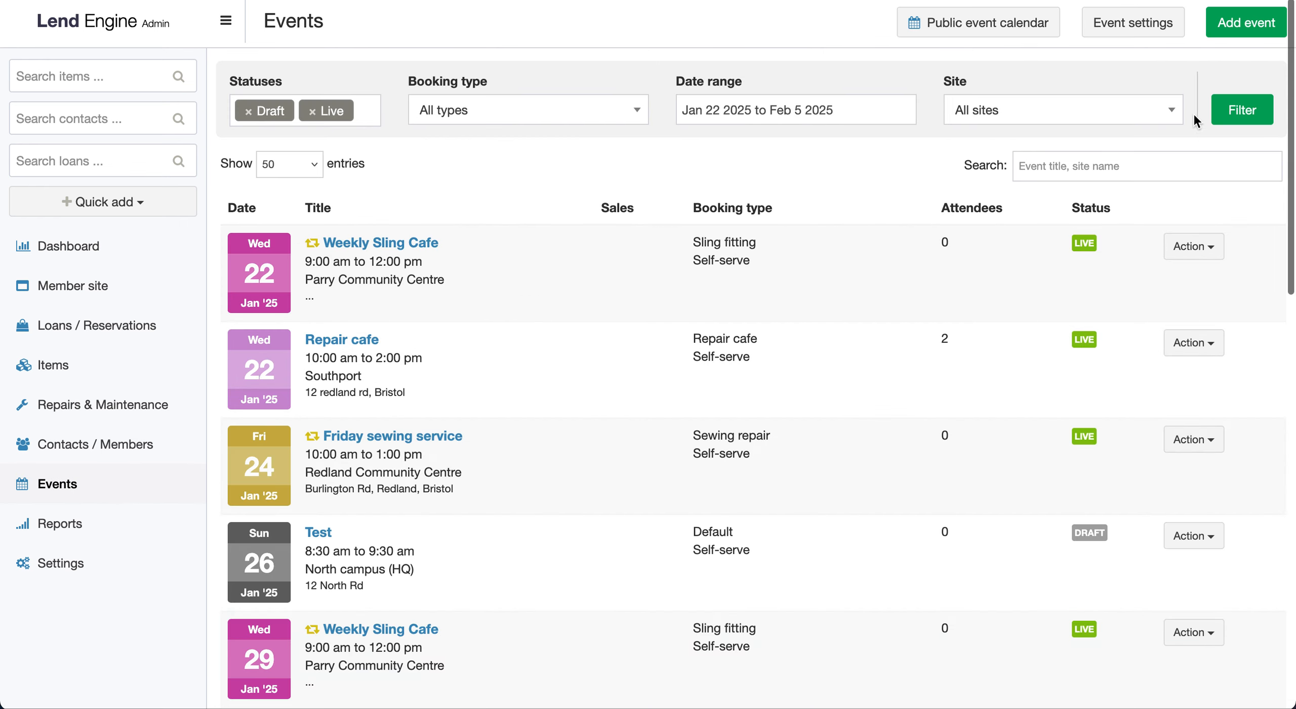
left_click(1245, 24)
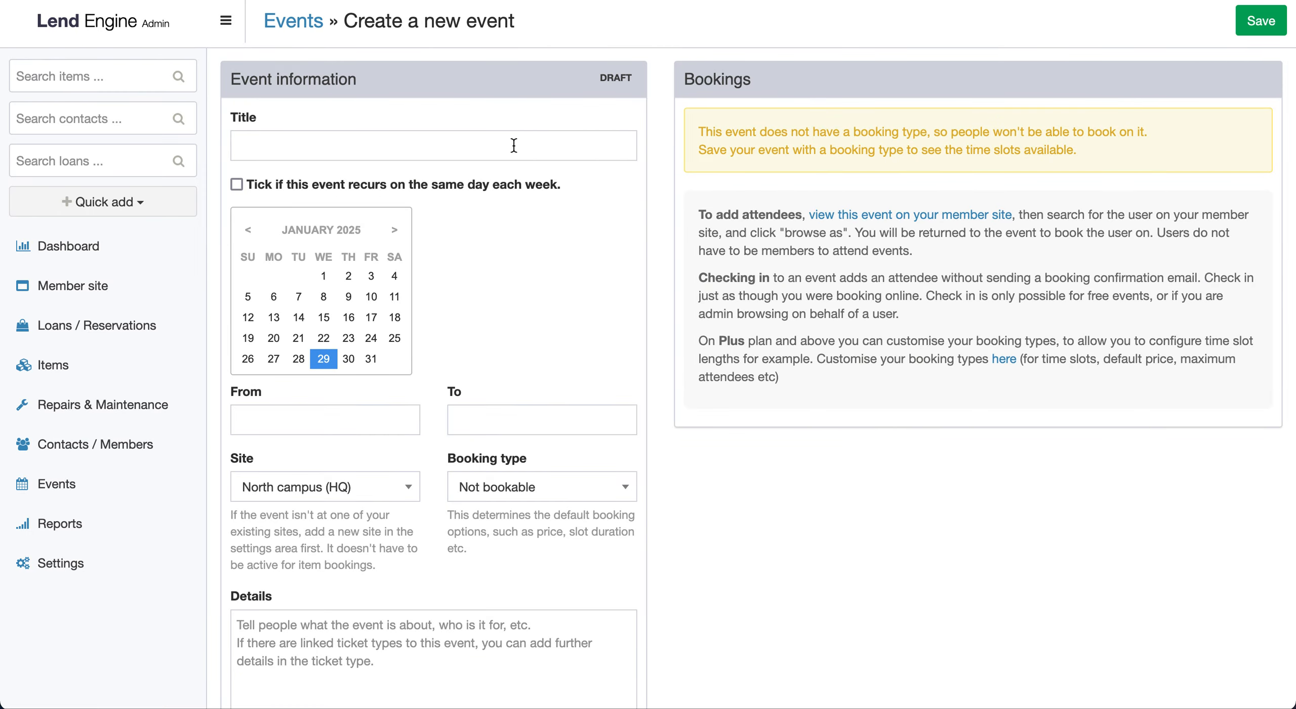
left_click(514, 145)
type("Demo event")
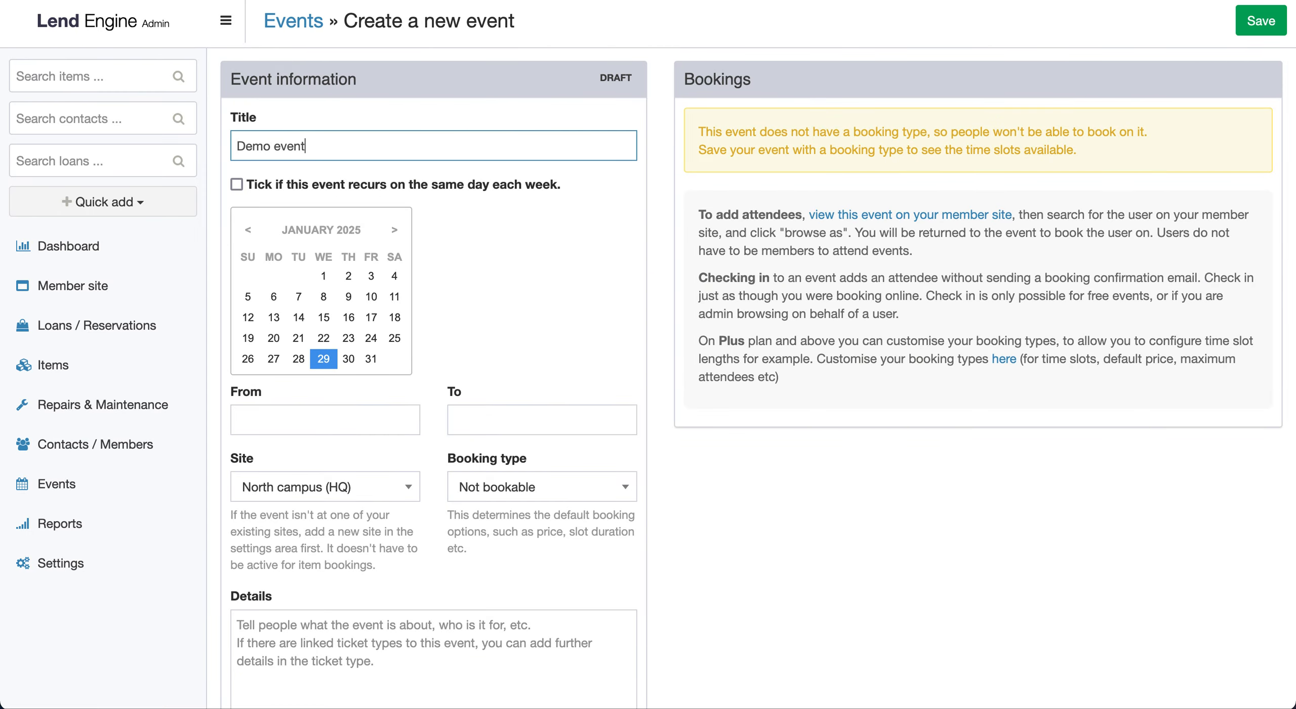
- Make the event recur weekly on Tuesday and Saturday, from January 28 until March 31, 2025
left_click(347, 183)
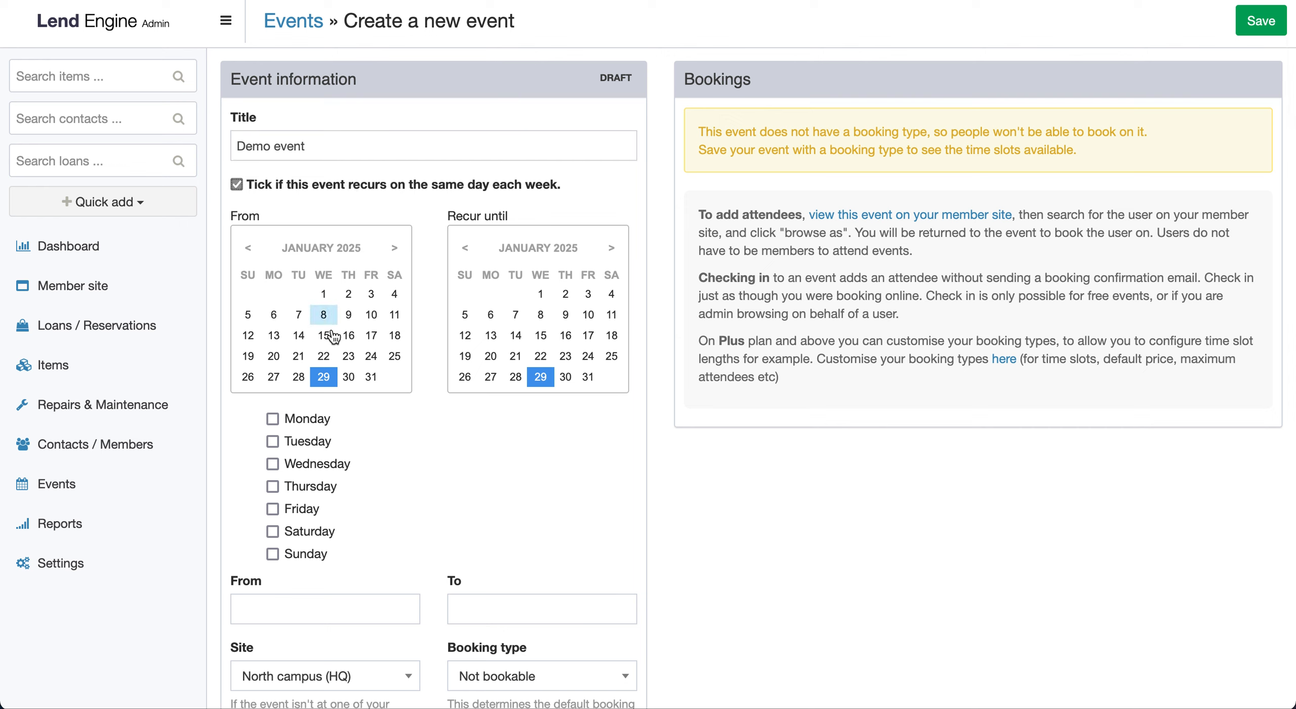
left_click(299, 378)
left_click(297, 443)
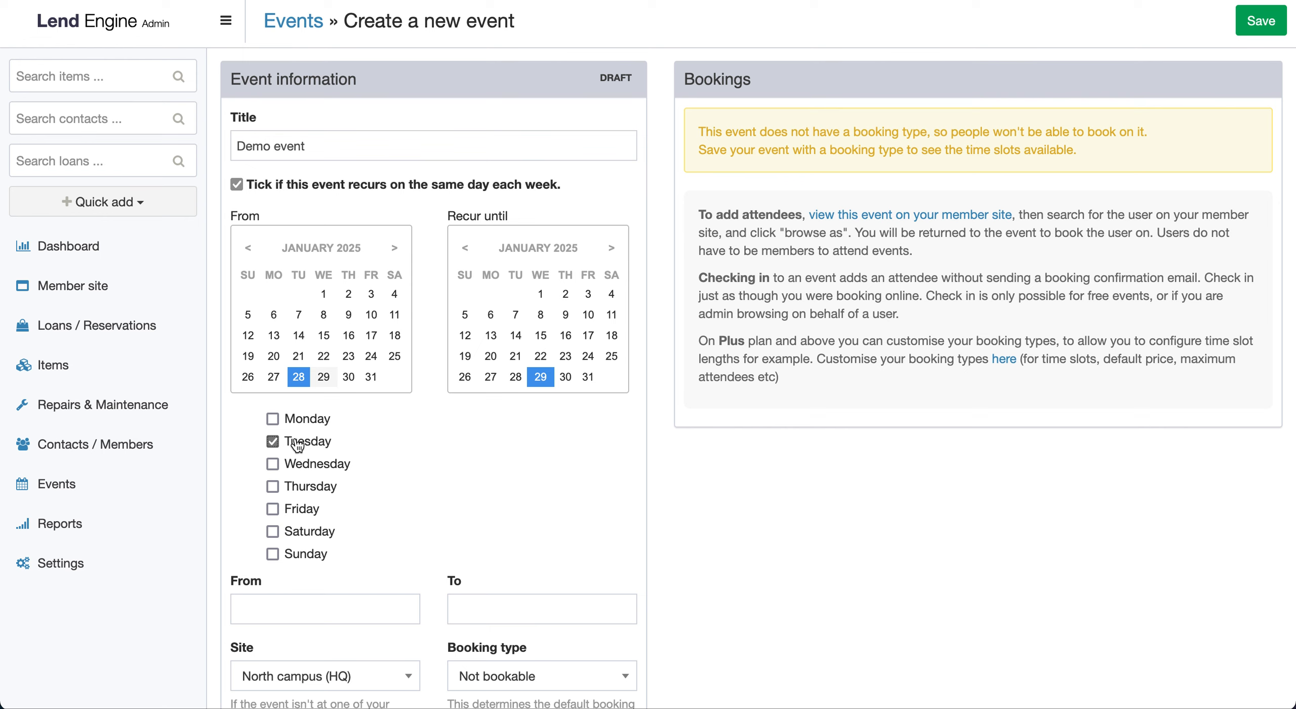
left_click(303, 534)
left_click(611, 247)
left_click(611, 248)
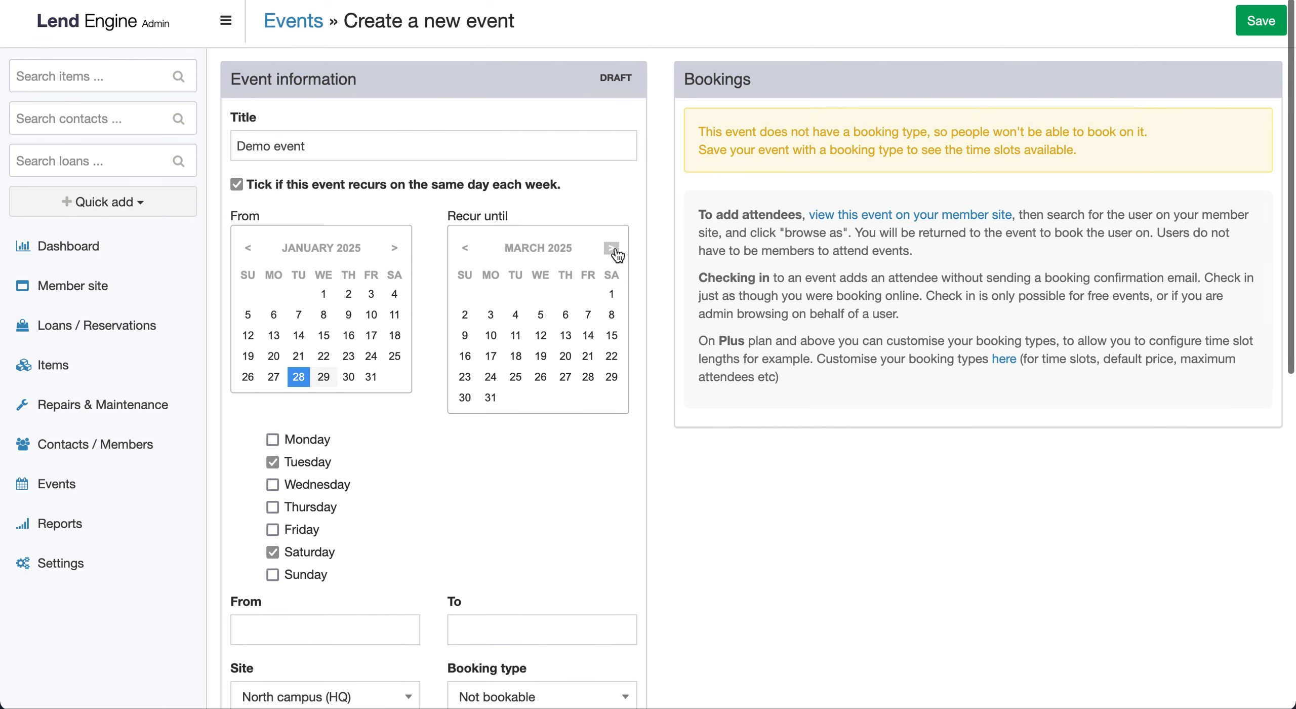
left_click(491, 397)
- Set the event's times to run from 12:00 pm to 15:00 pm
scroll(538, 491, "down", 3)
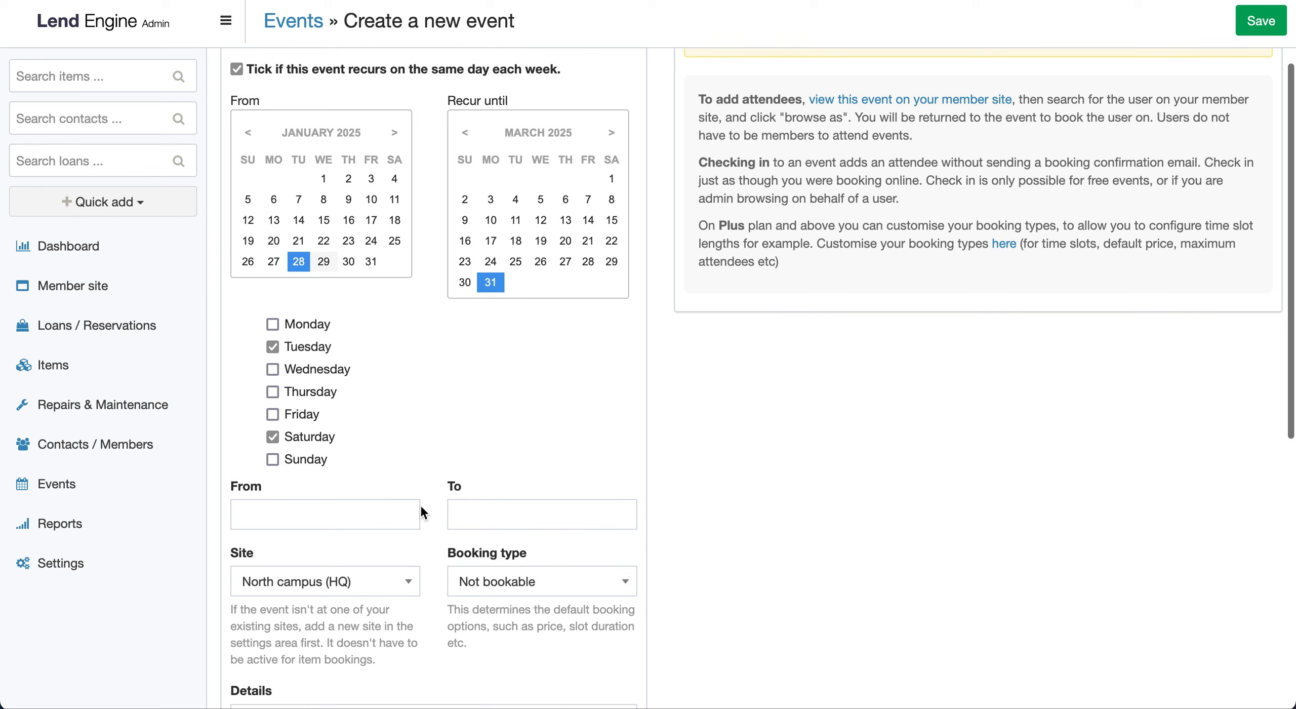
left_click(396, 515)
scroll(300, 562, "down", 5)
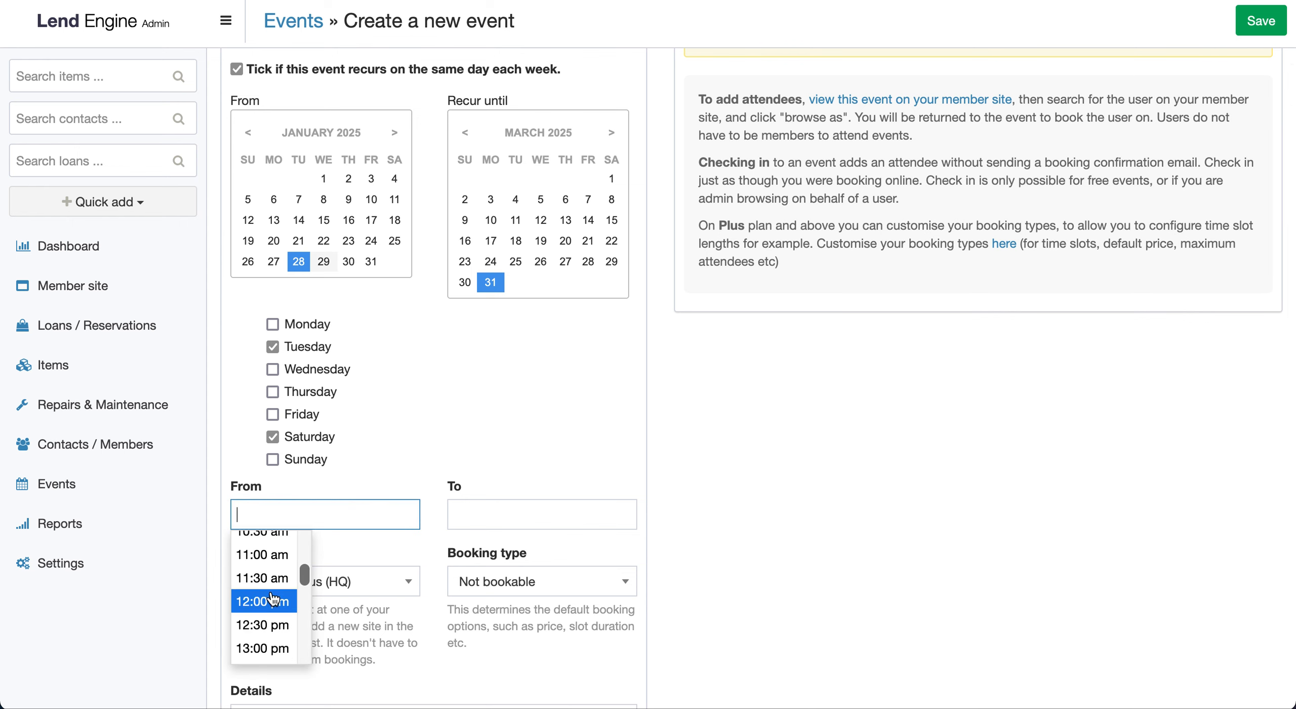
left_click(299, 566)
left_click(492, 511)
scroll(483, 589, "down", 5)
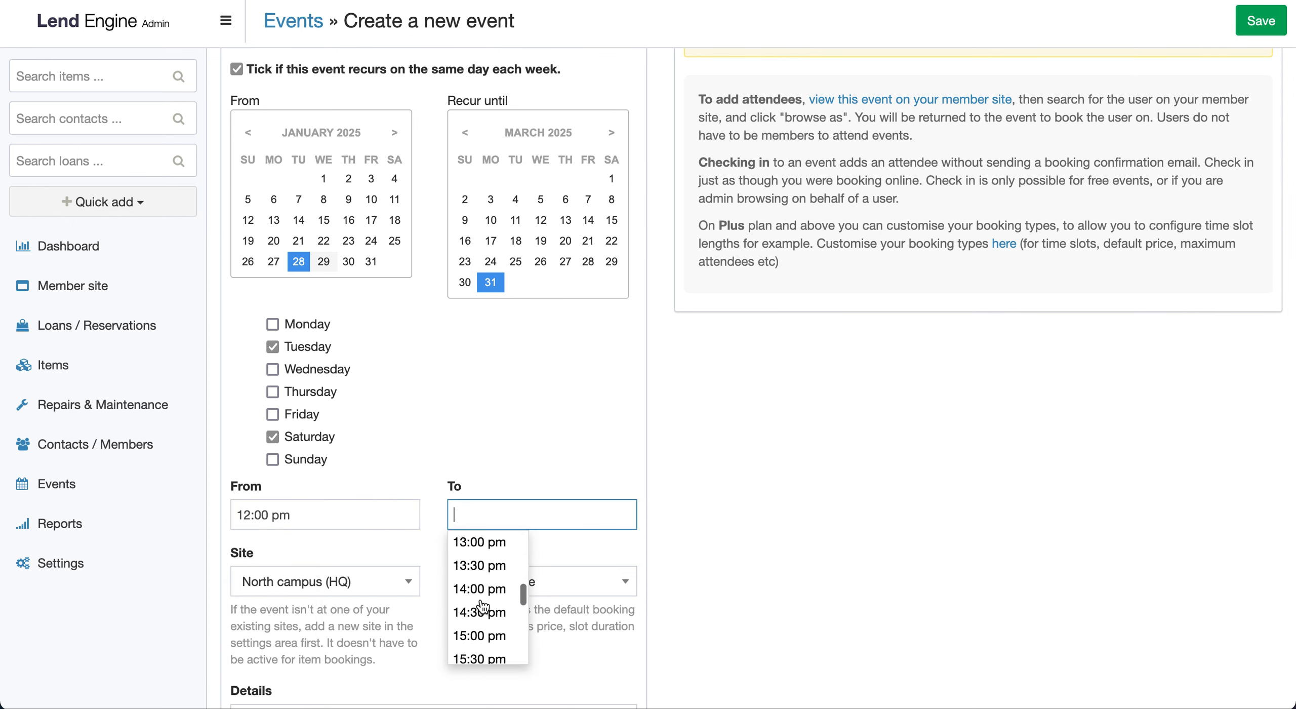
- Assign "Demo booking type" as the event's booking type
left_click(565, 588)
scroll(576, 484, "down", 1)
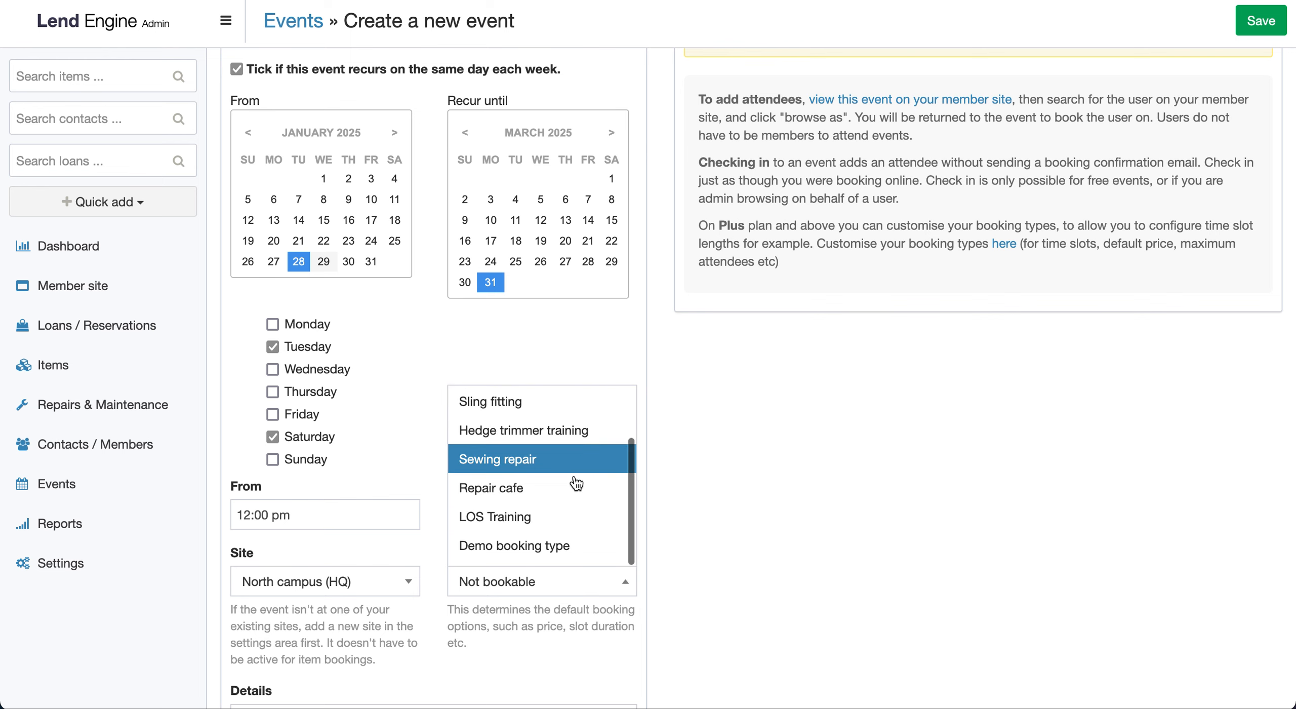
left_click(557, 551)
- Save the new recurring event and publish it to the member site
scroll(554, 631, "down", 8)
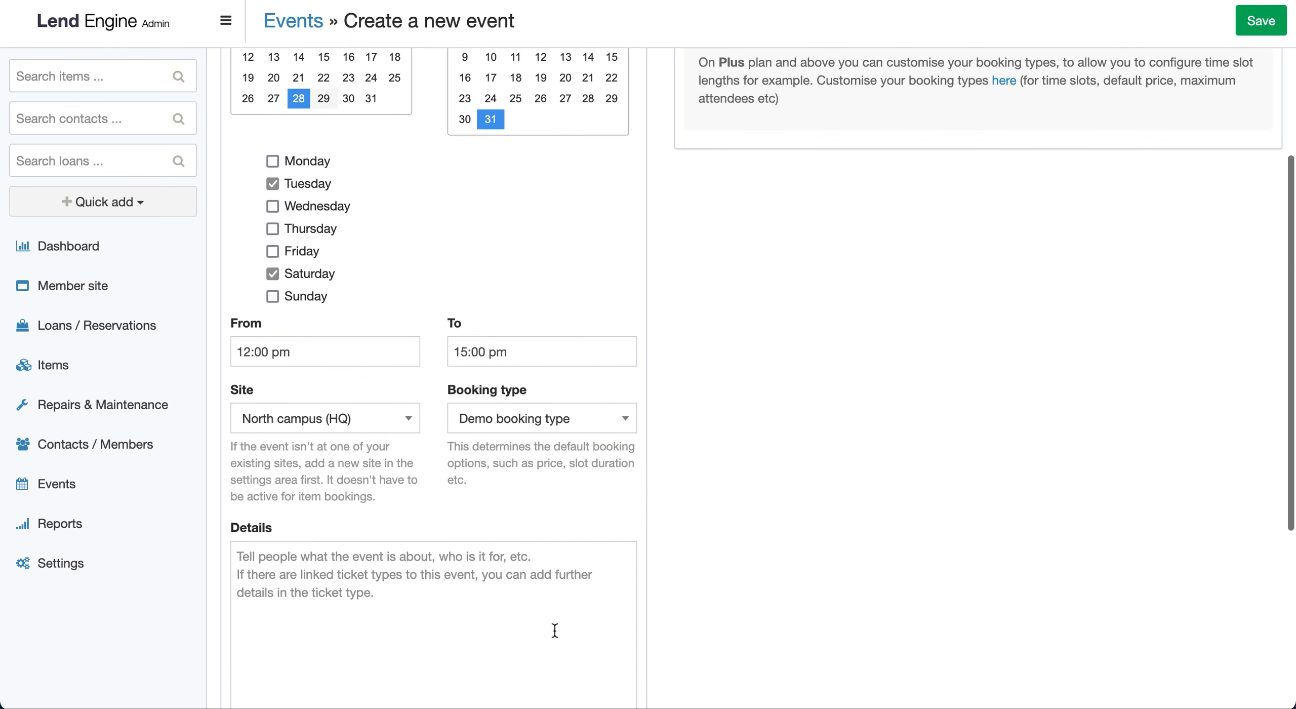
scroll(555, 630, "up", 10)
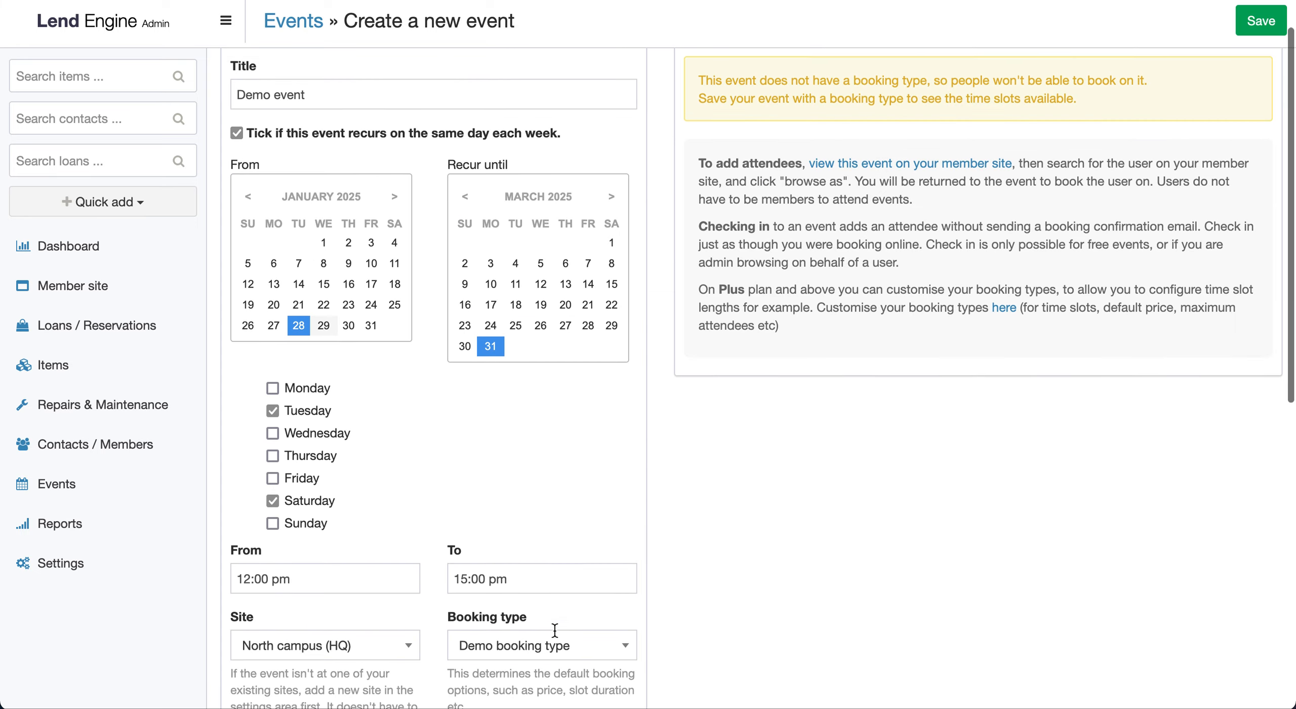
left_click(1262, 22)
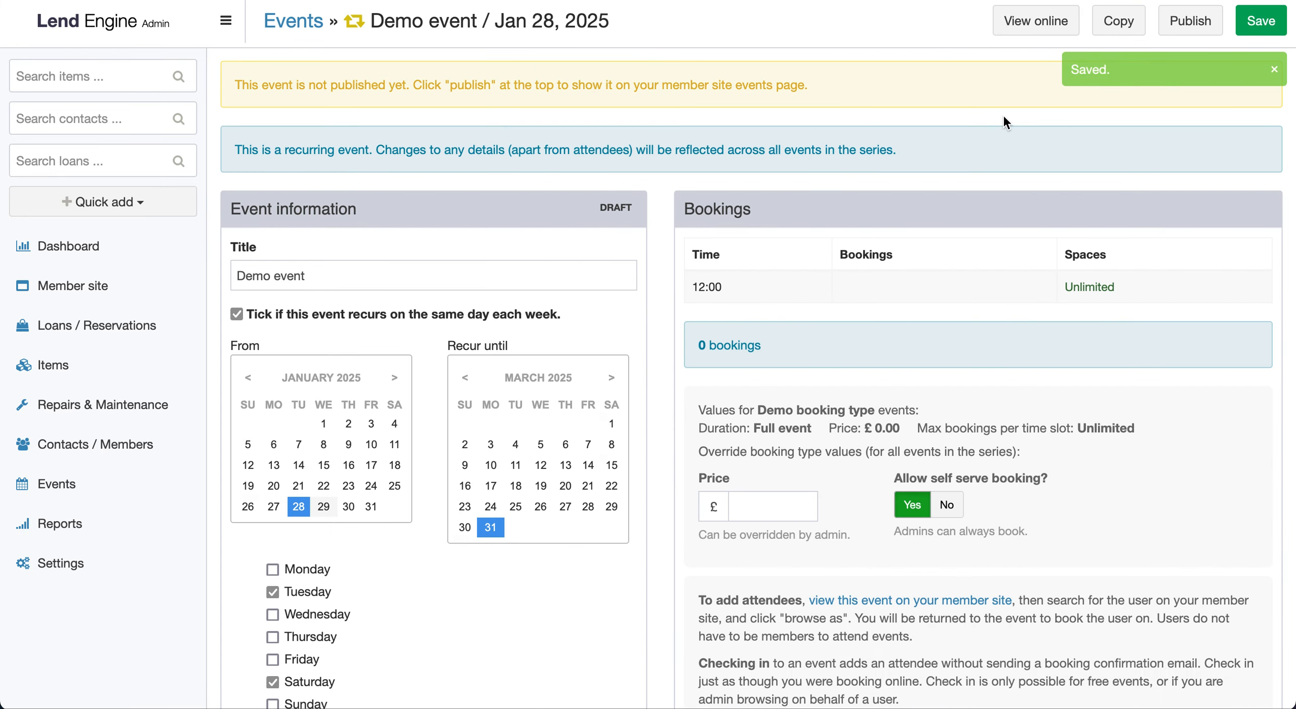
left_click(1191, 21)
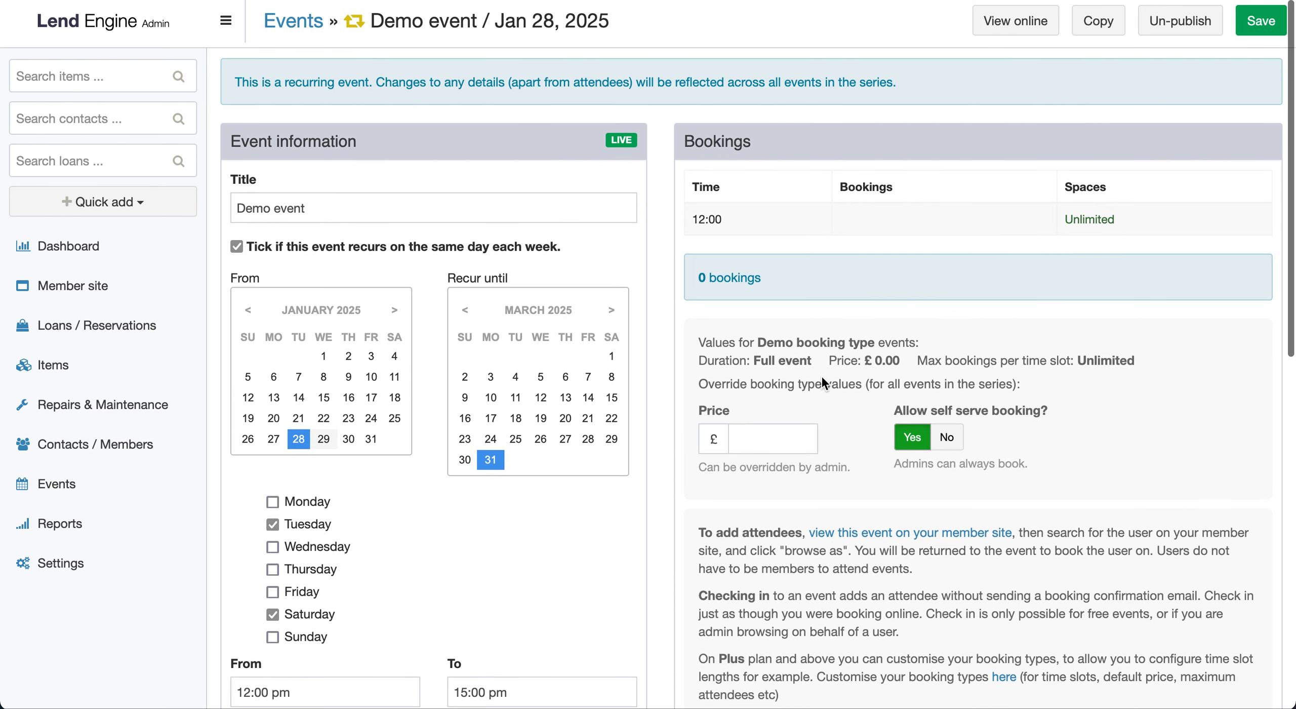
scroll(822, 378, "down", 2)
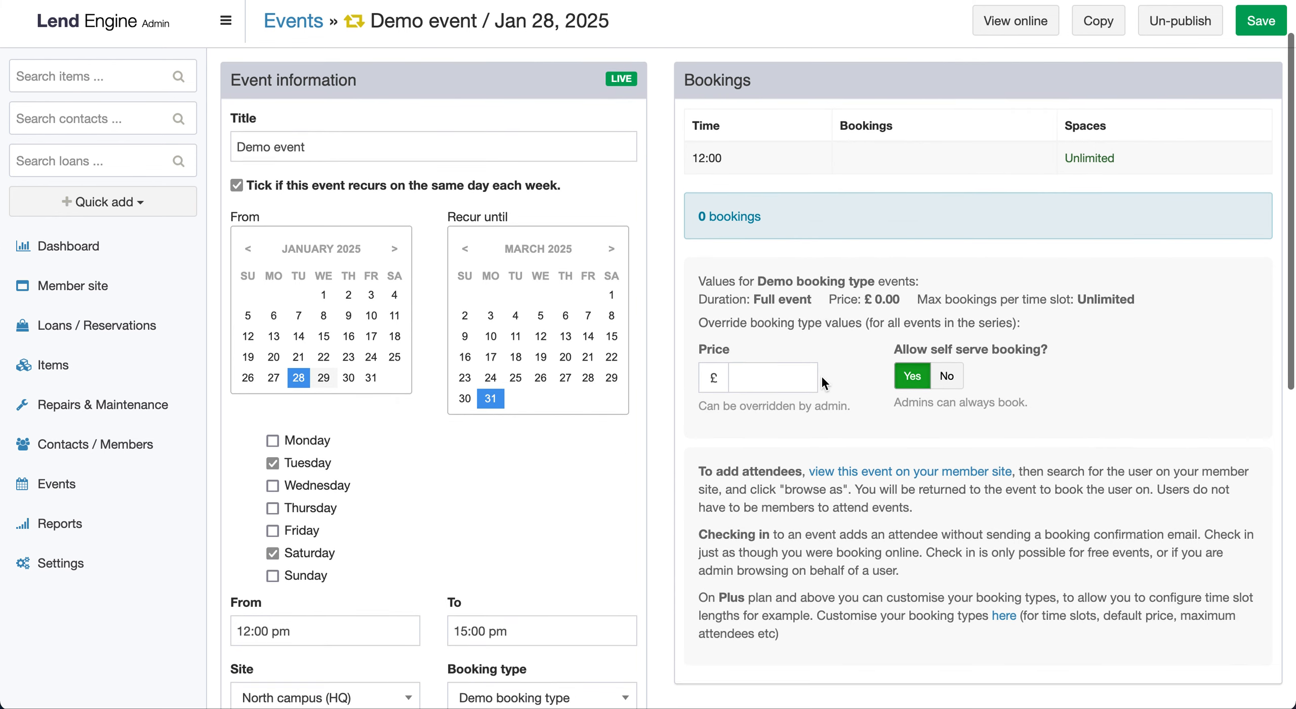
scroll(821, 380, "up", 2)
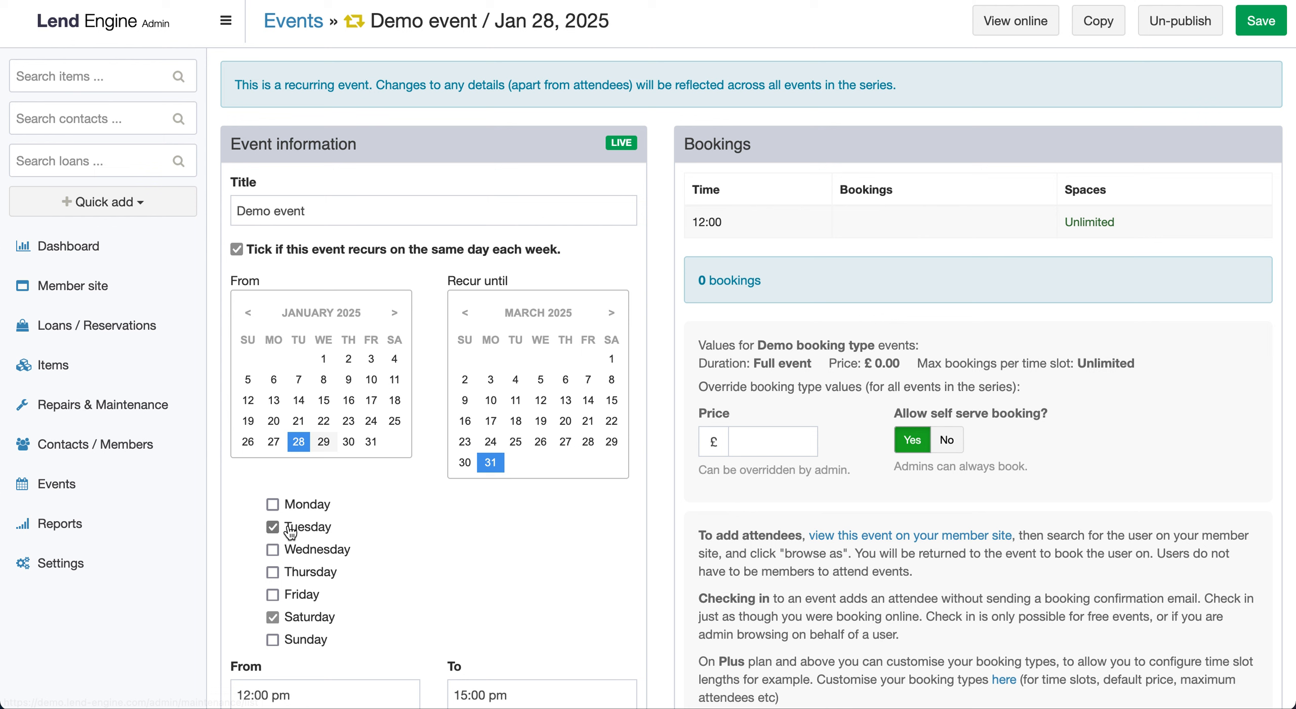
- Open the member site's events calendar and check the Demo event occurrences
left_click(97, 287)
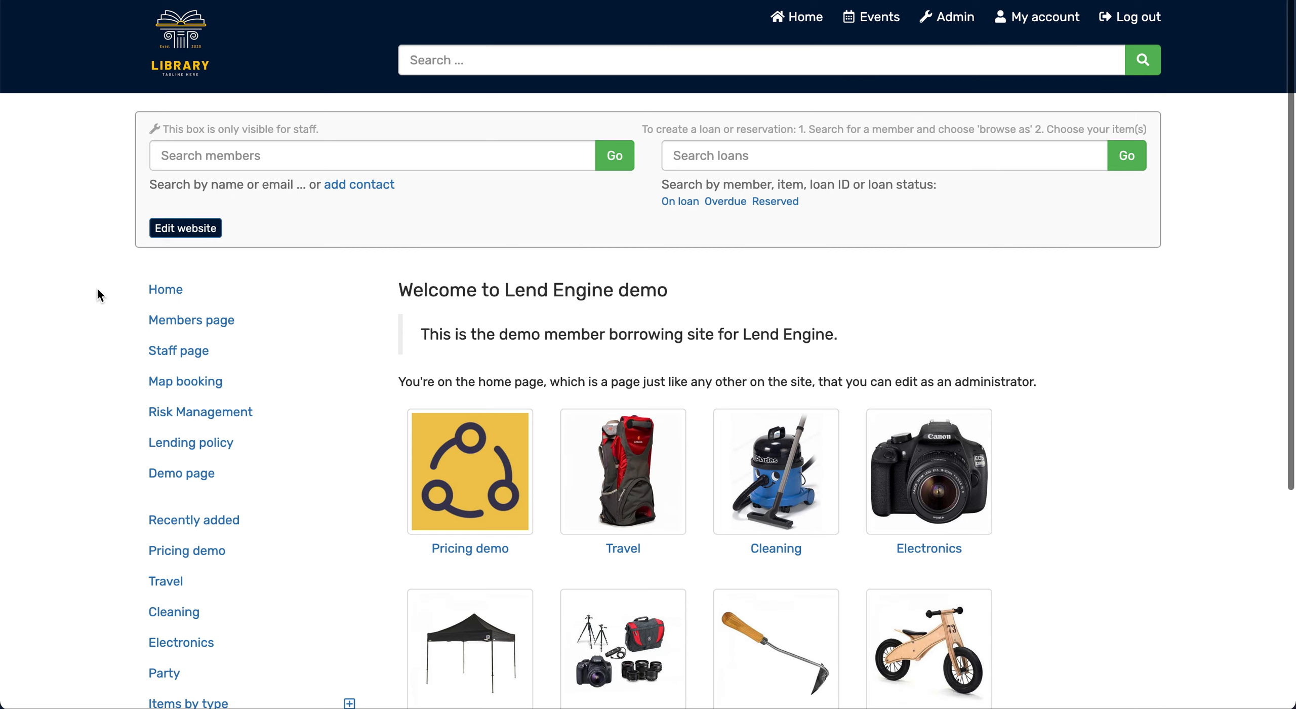
left_click(867, 20)
scroll(859, 323, "down", 4)
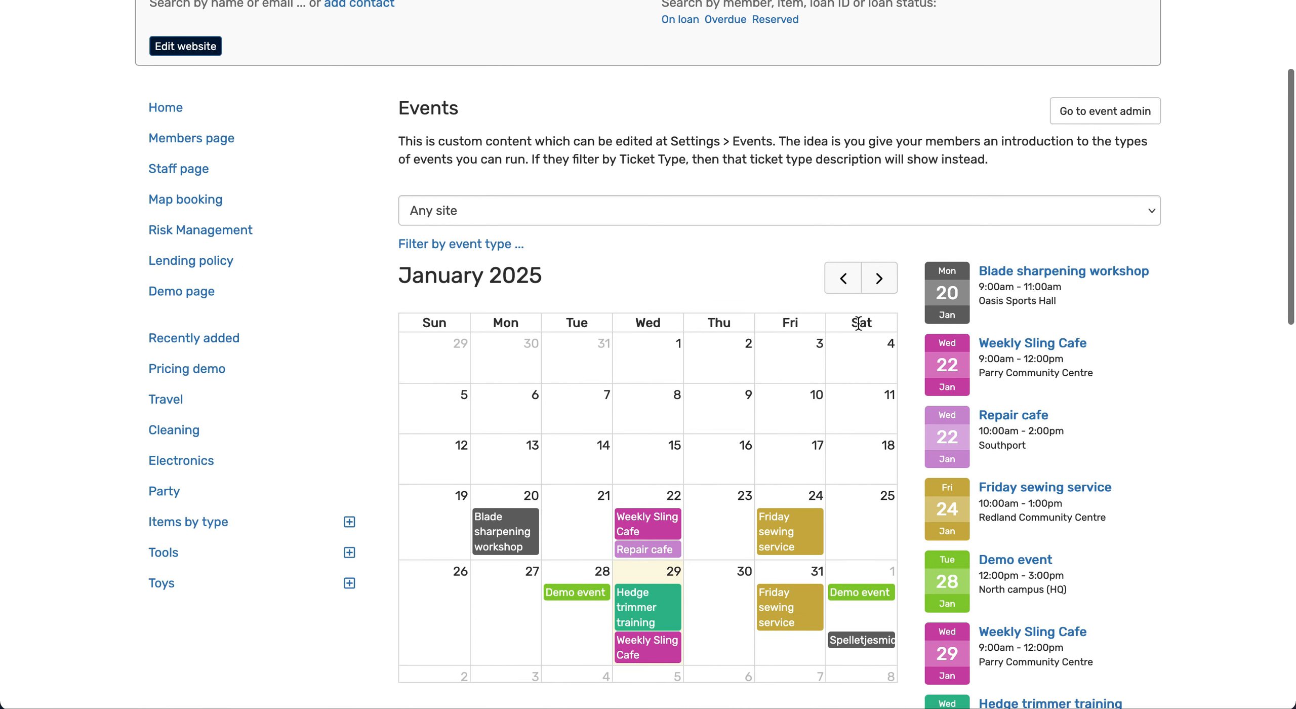
scroll(800, 460, "down", 2)
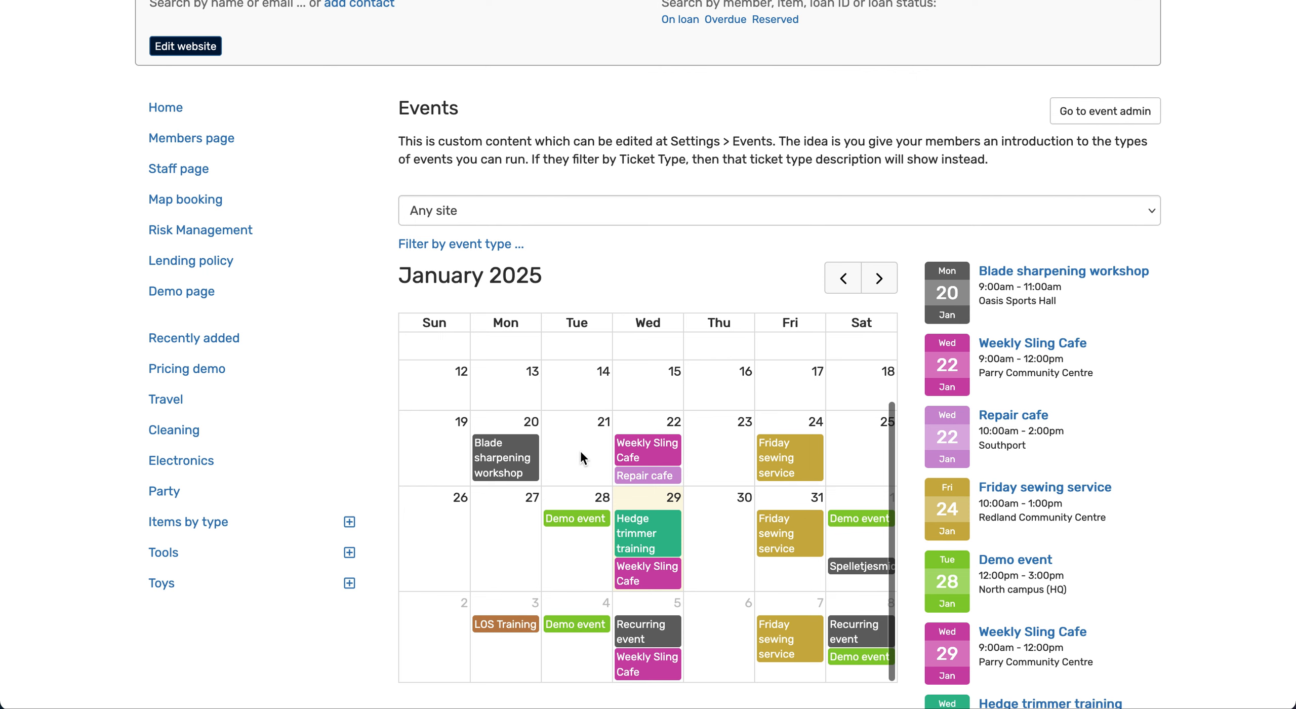
scroll(579, 450, "up", 1)
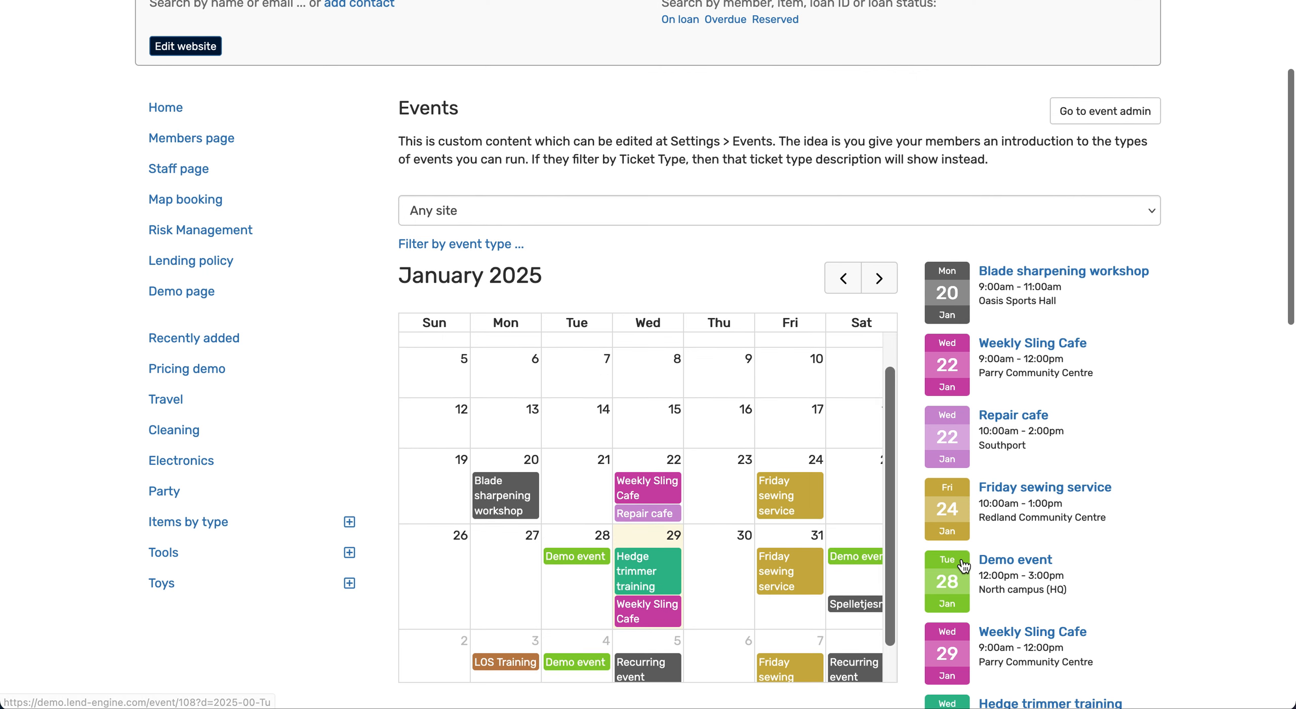
scroll(765, 403, "up", 1)
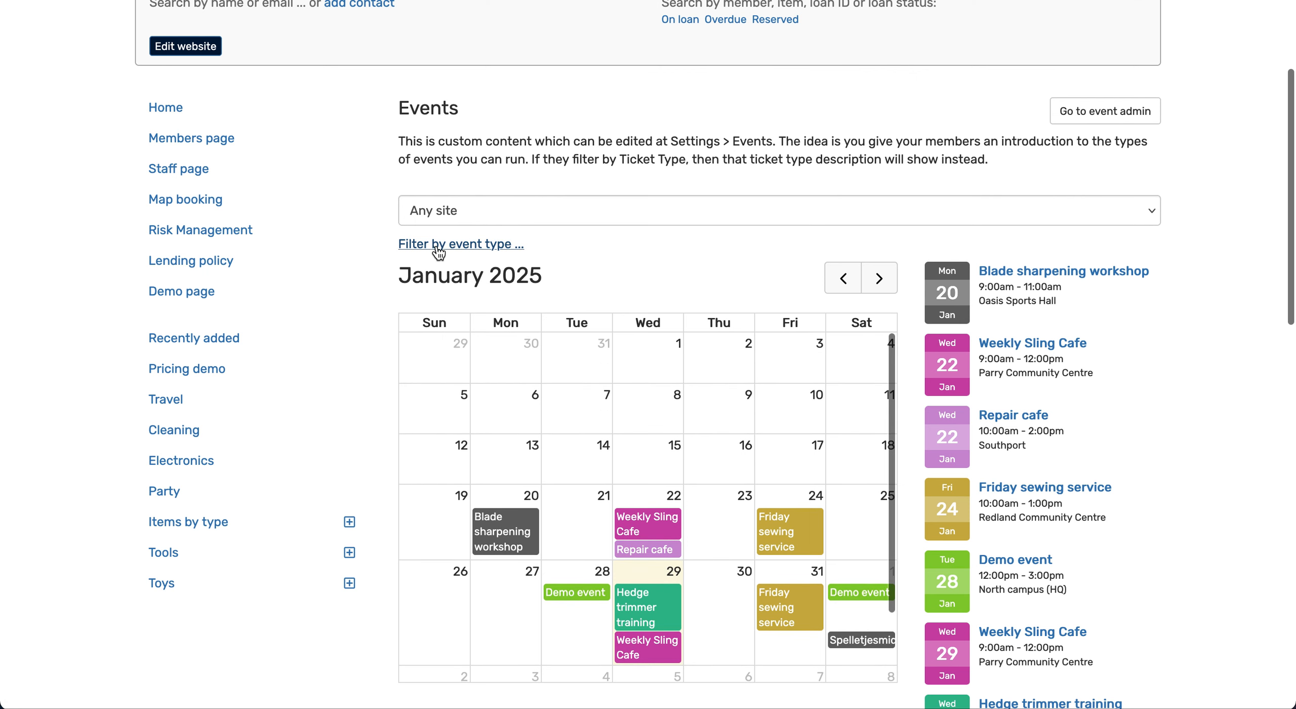
- Filter the events calendar by Demo booking type and open the February 4 Demo event
left_click(438, 249)
left_click(564, 259)
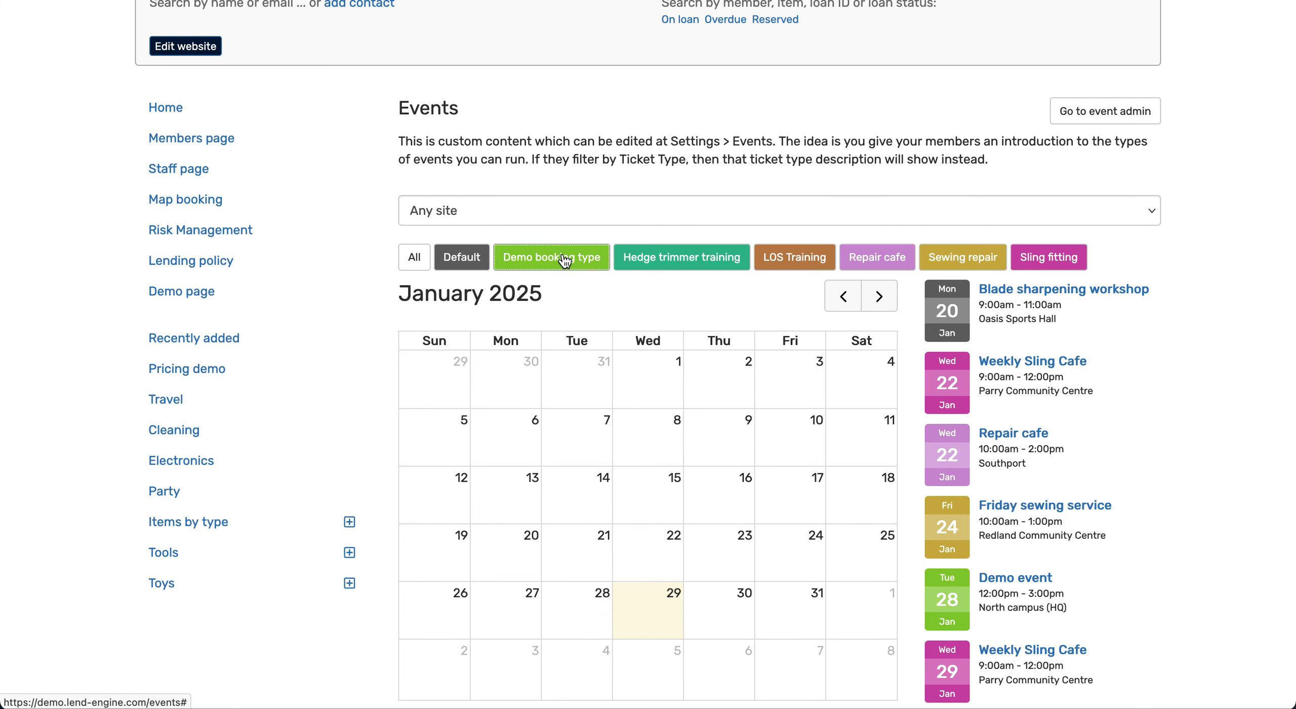
scroll(807, 478, "down", 2)
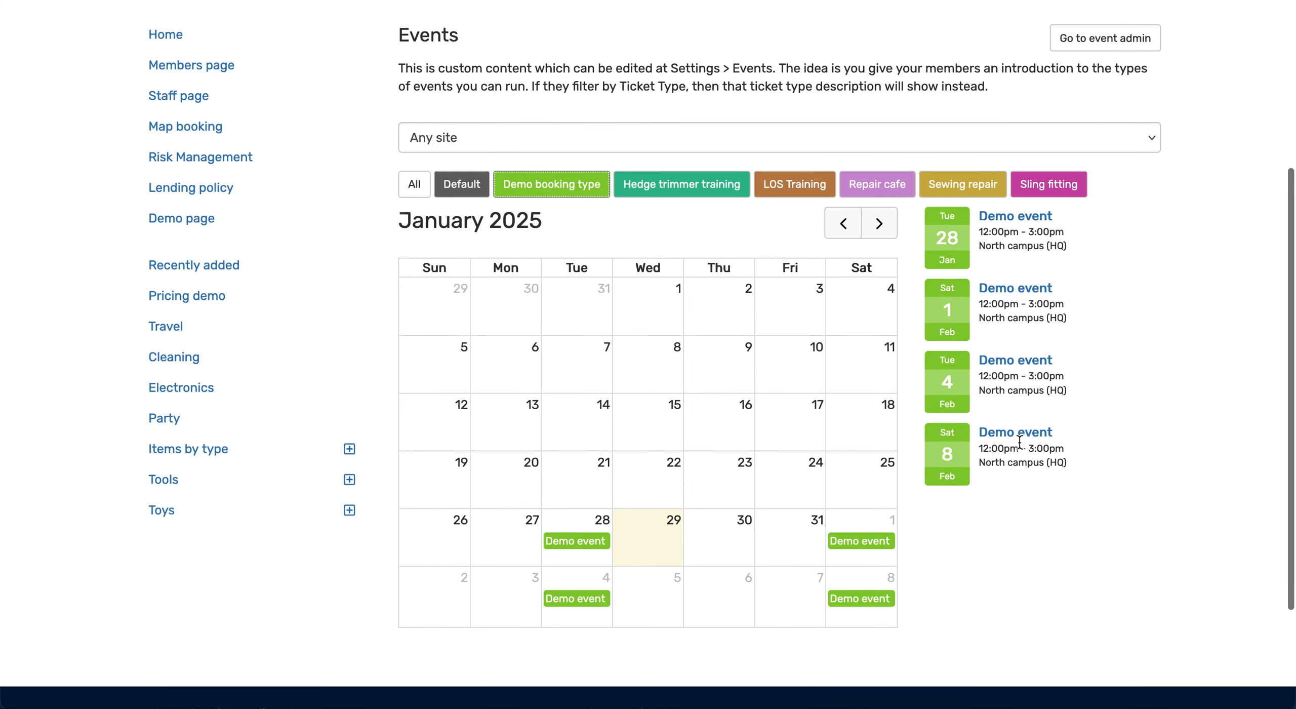
left_click(1011, 361)
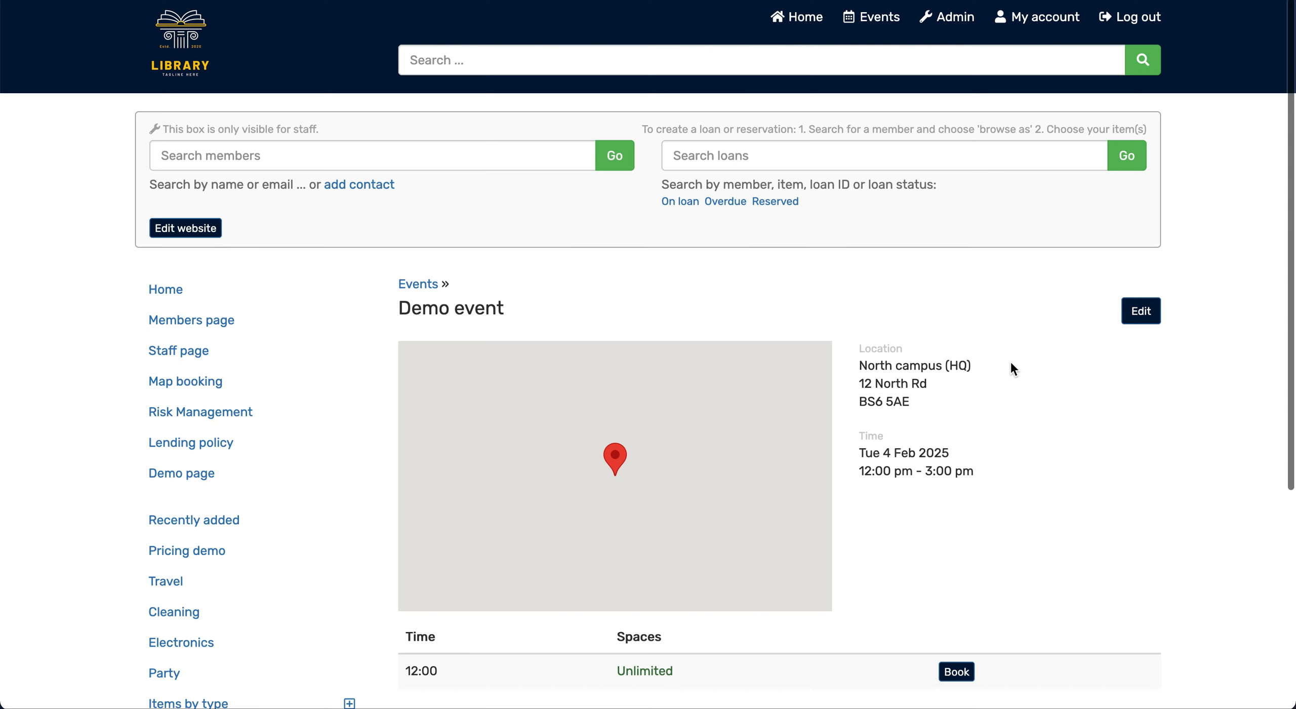
scroll(943, 454, "down", 5)
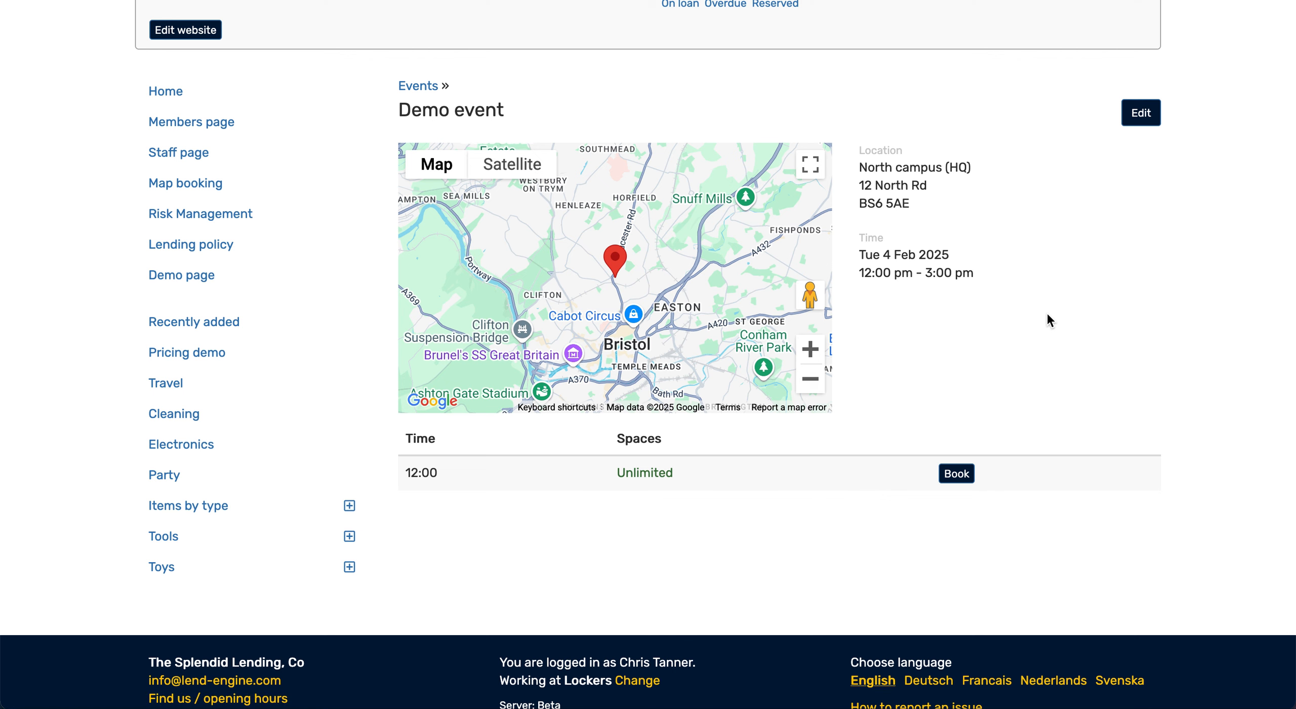
- Search the members and browse the site as the third member in the results
scroll(1047, 312, "up", 5)
left_click(531, 153)
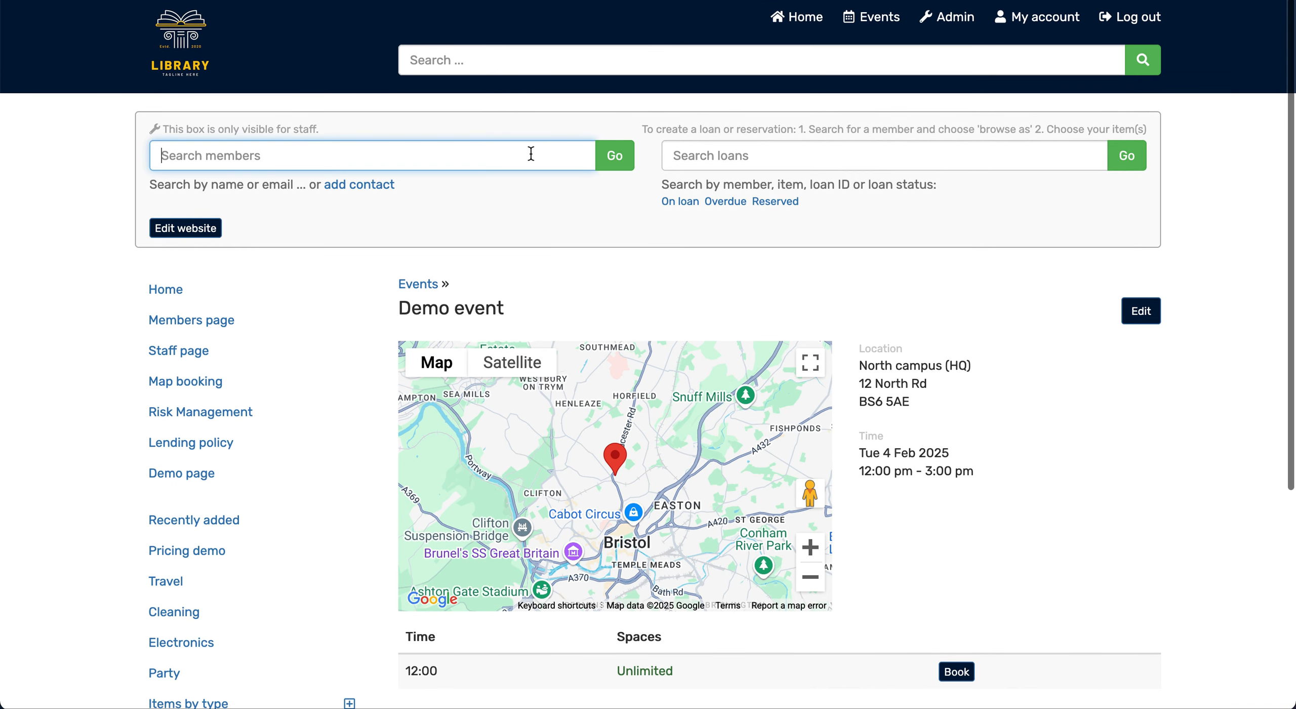
type("ge")
key("Return")
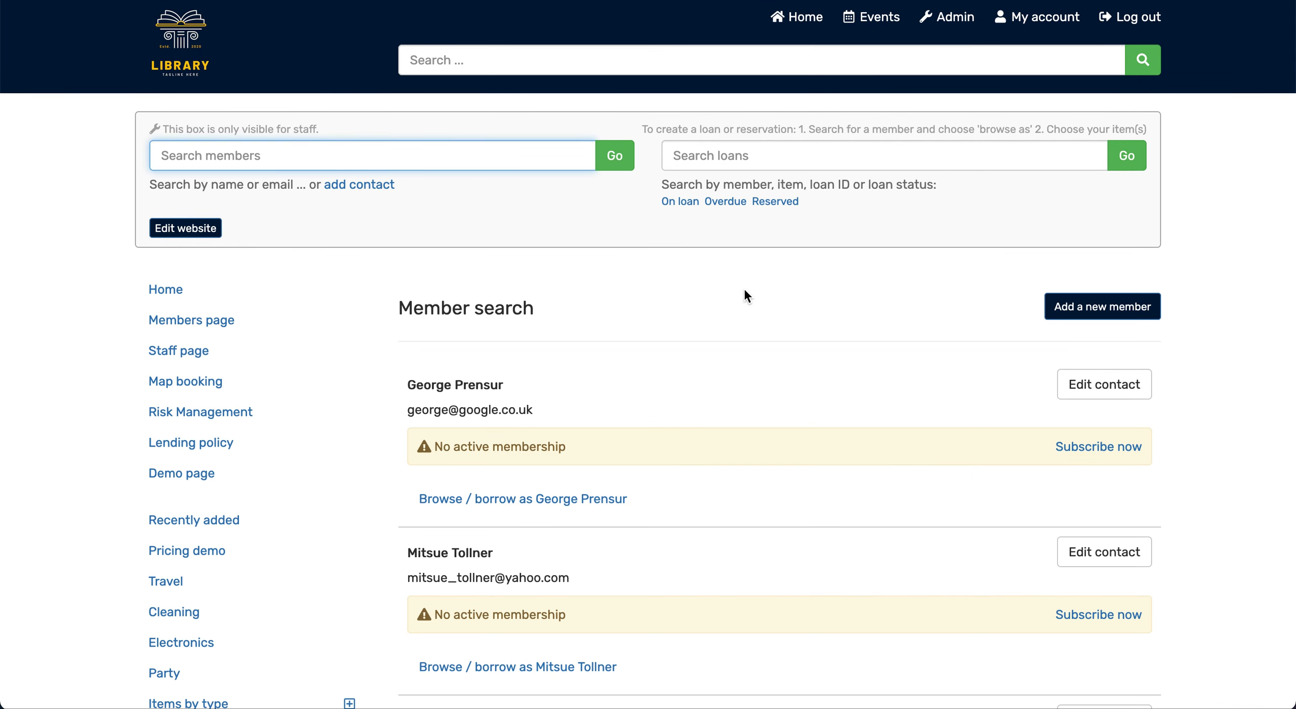
scroll(720, 490, "down", 10)
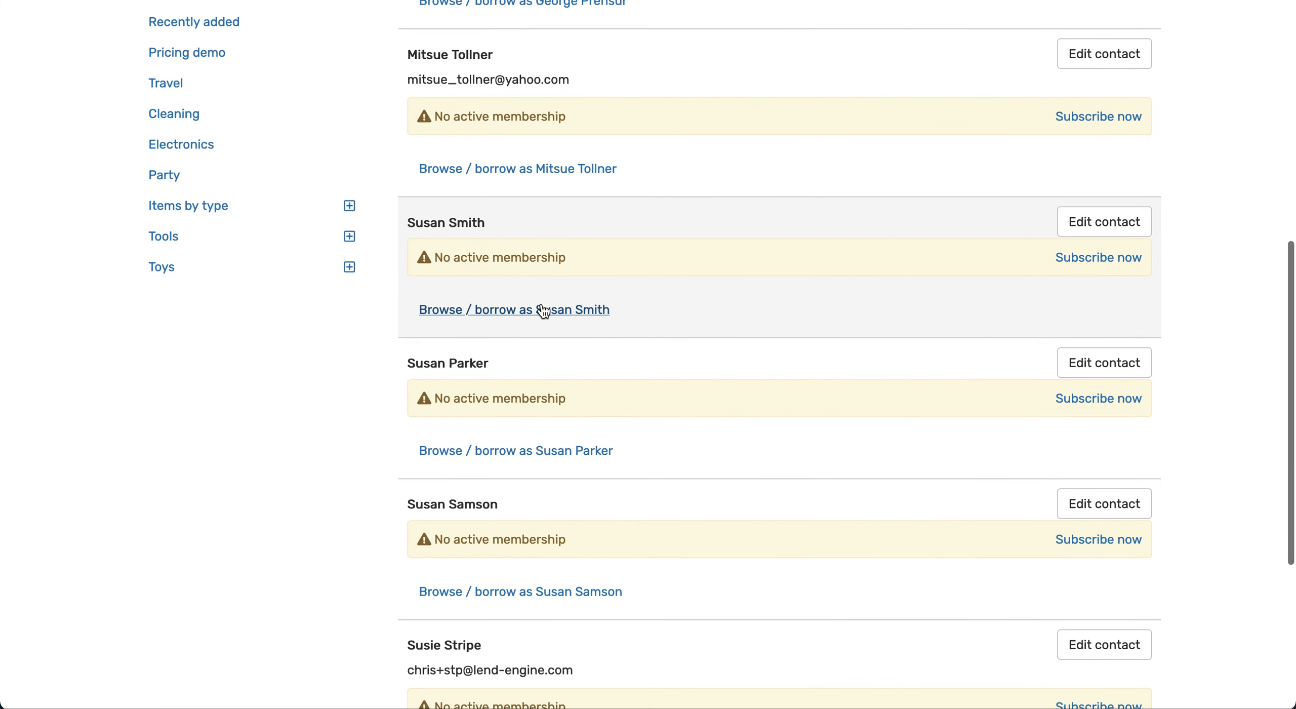
left_click(542, 310)
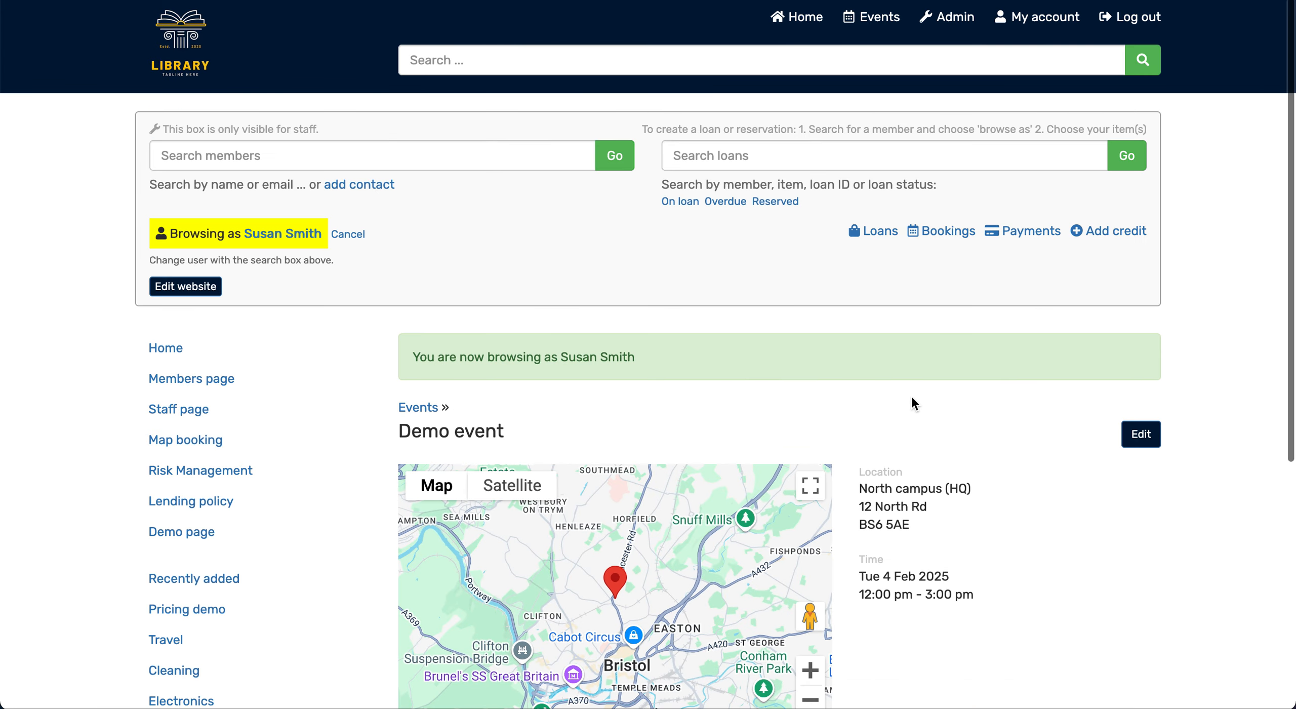
- Book the selected member onto the 12:00 slot of the Demo event at the £0.00 charge
scroll(911, 397, "down", 5)
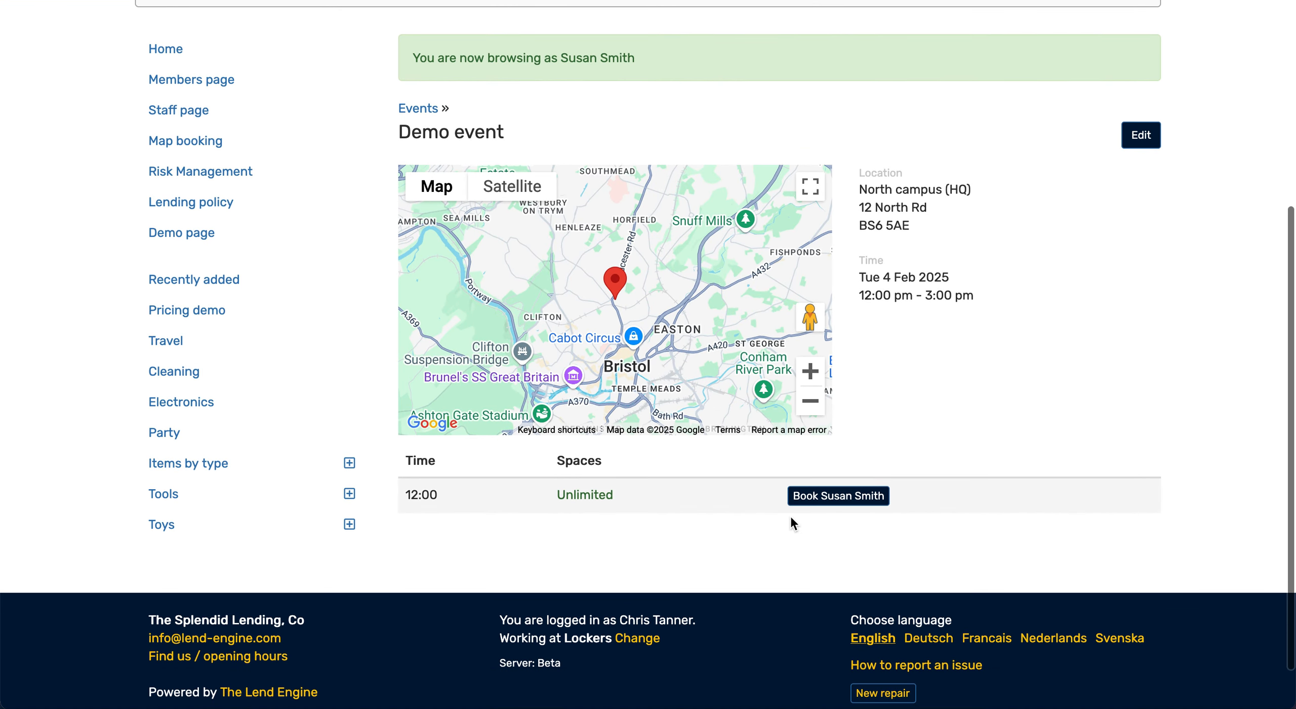
left_click(855, 498)
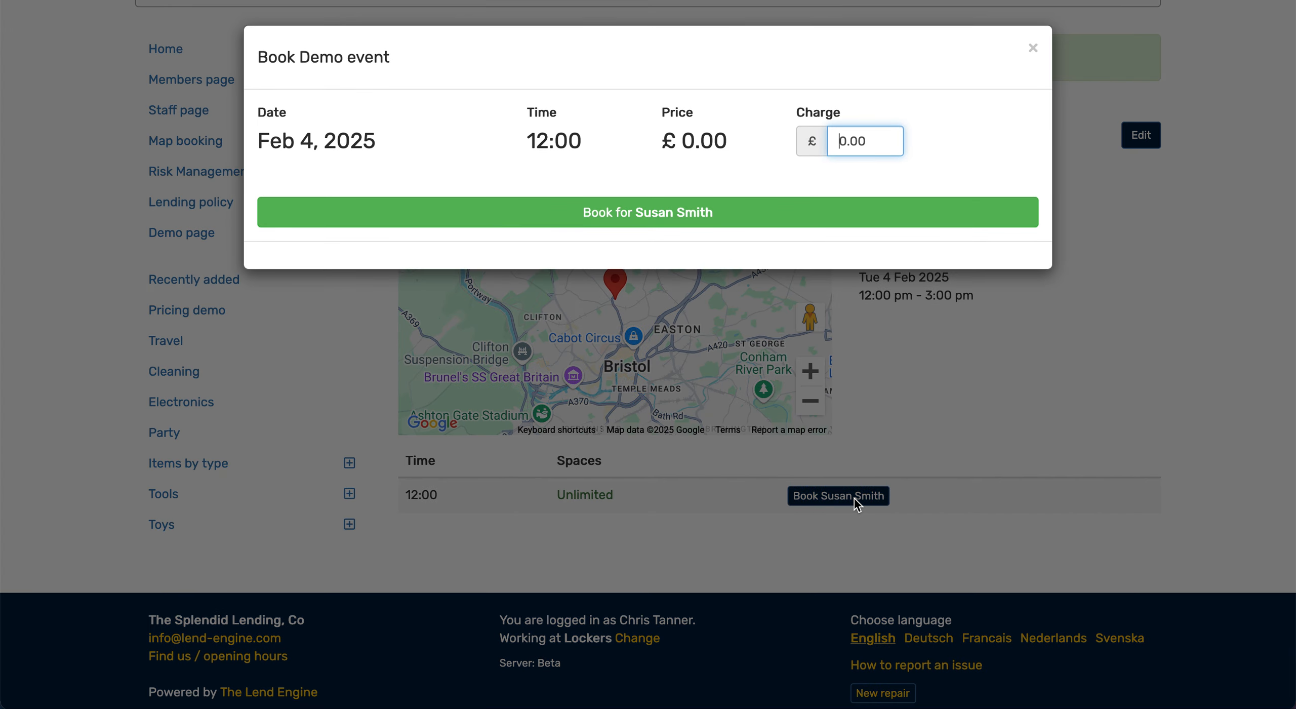
left_click(721, 210)
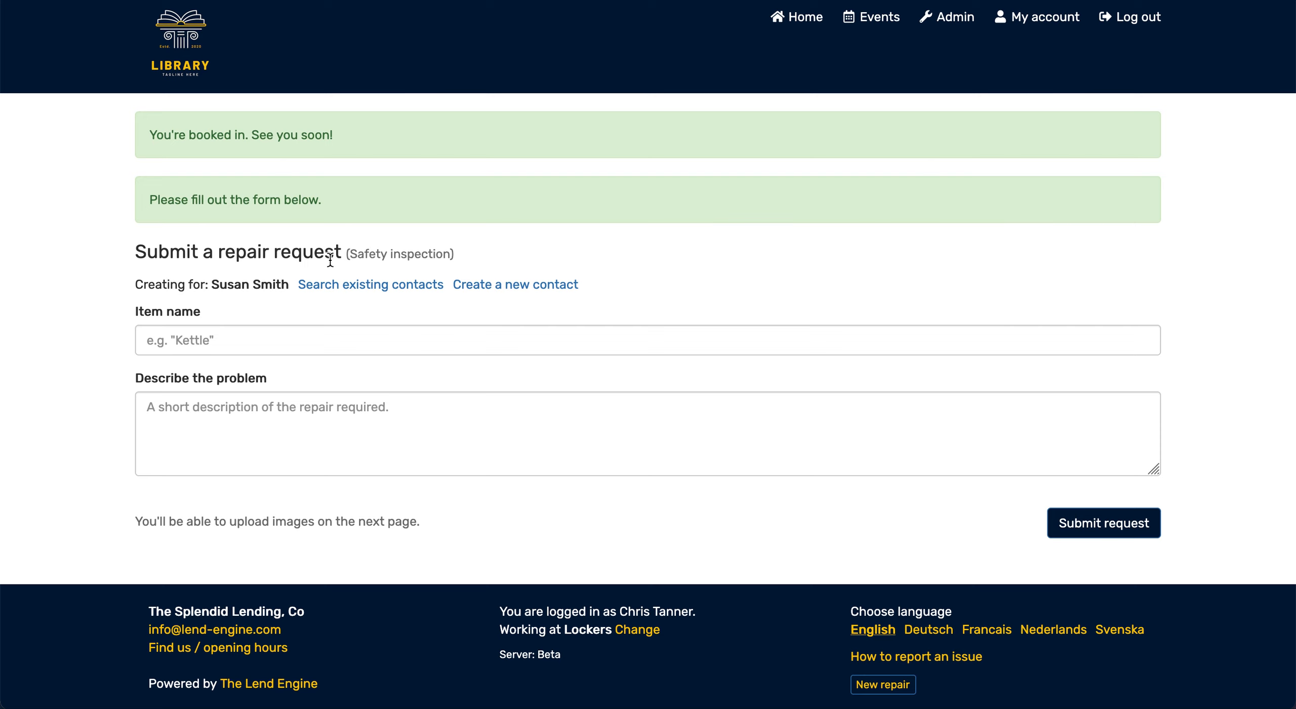
- Enter "Chainsaw A" as the item name in the Safety inspection repair request
left_click_drag(353, 251, 490, 247)
left_click(554, 245)
left_click(419, 341)
type("Chains")
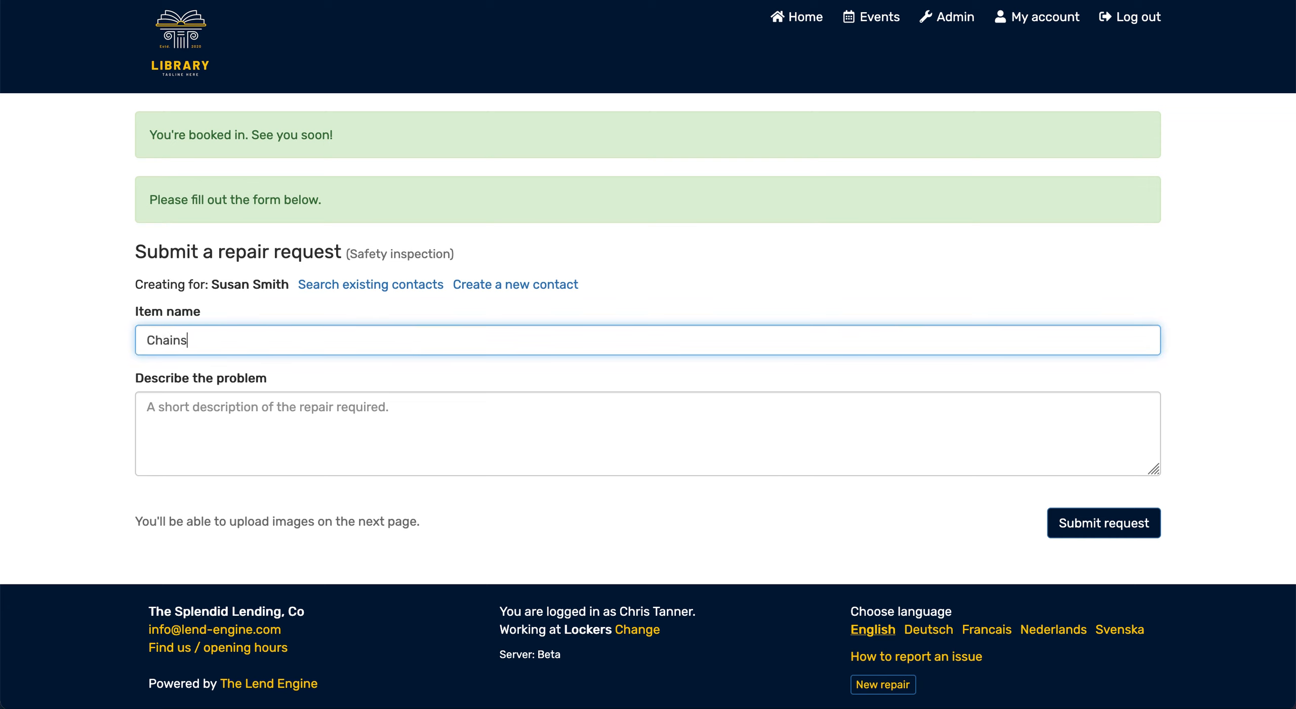
type("aw A")
- Describe the problem as "Chain needs sharpening" and submit the repair request
left_click(444, 416)
type("Chain")
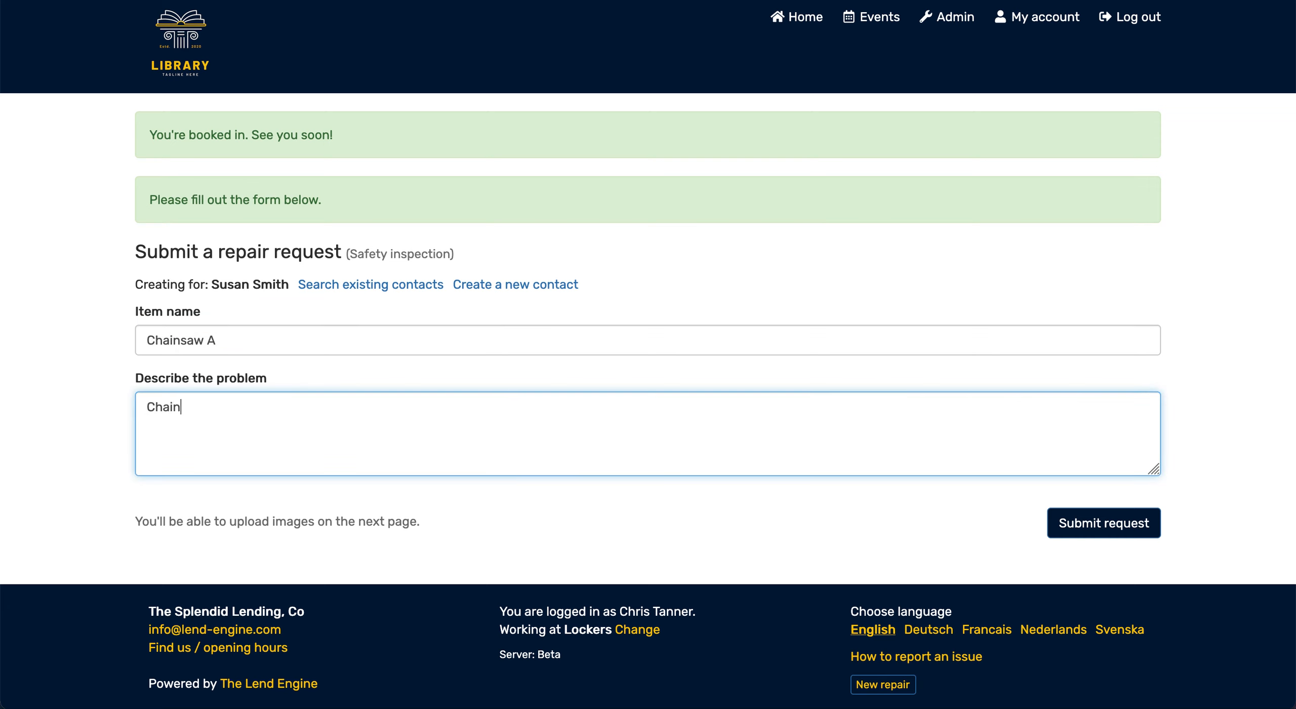
type(" needs charpending")
key("BackSpace")
key("BackSpace")
key("BackSpace")
key("BackSpace")
key("BackSpace")
key("BackSpace")
key("BackSpace")
key("BackSpace")
key("BackSpace")
key("BackSpace")
key("BackSpace")
type("sharpening")
left_click(1088, 541)
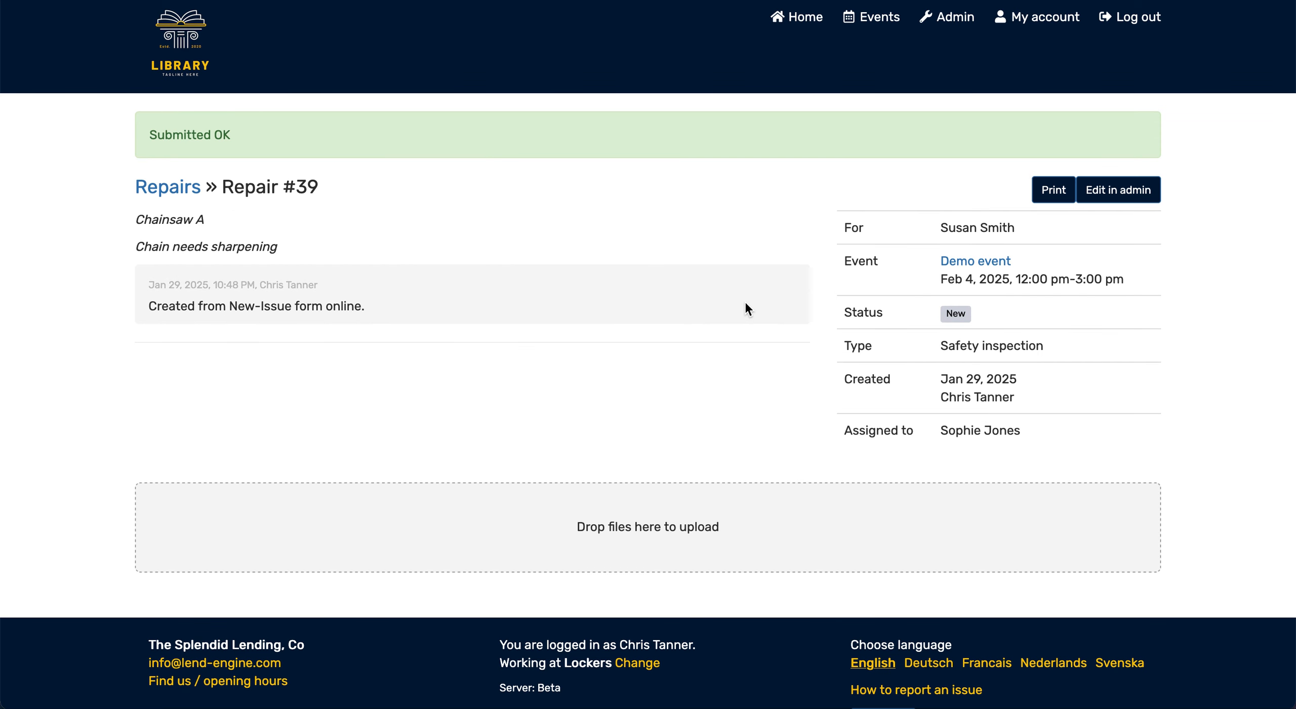
- Open the Demo event linked to the repair, and view its bookings in event admin
left_click(972, 264)
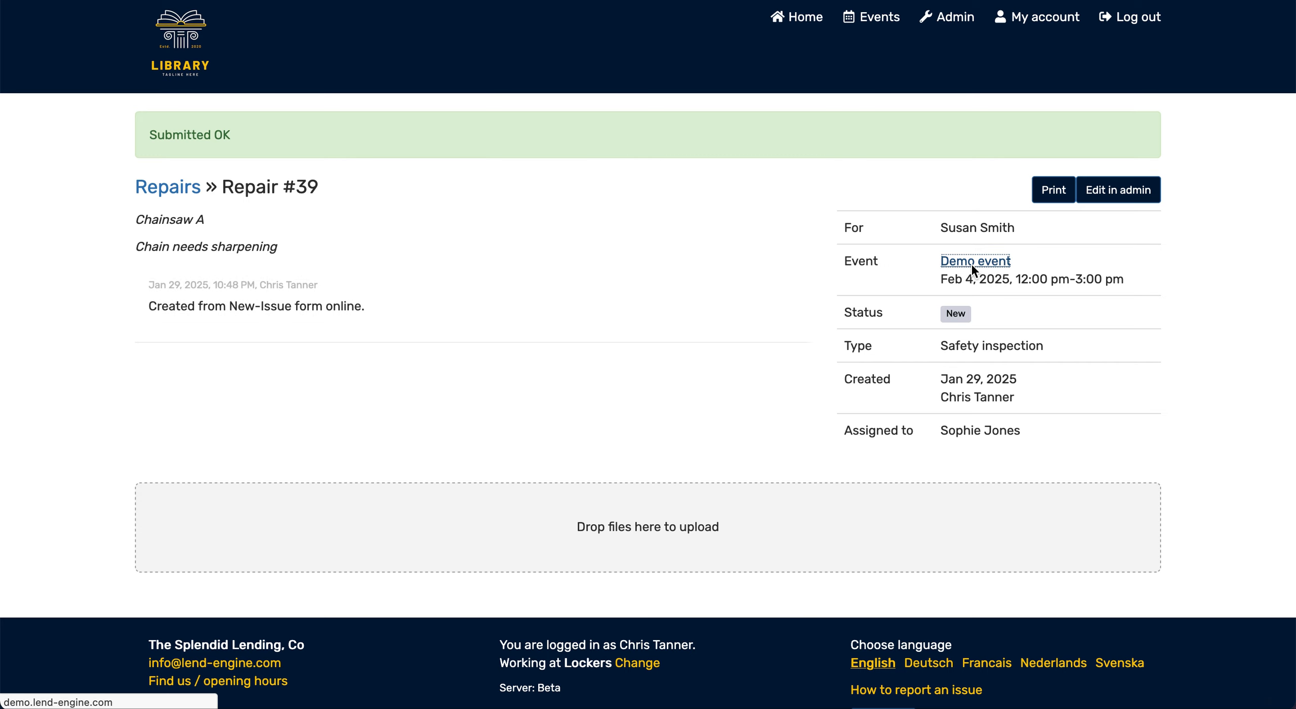
scroll(873, 409, "down", 3)
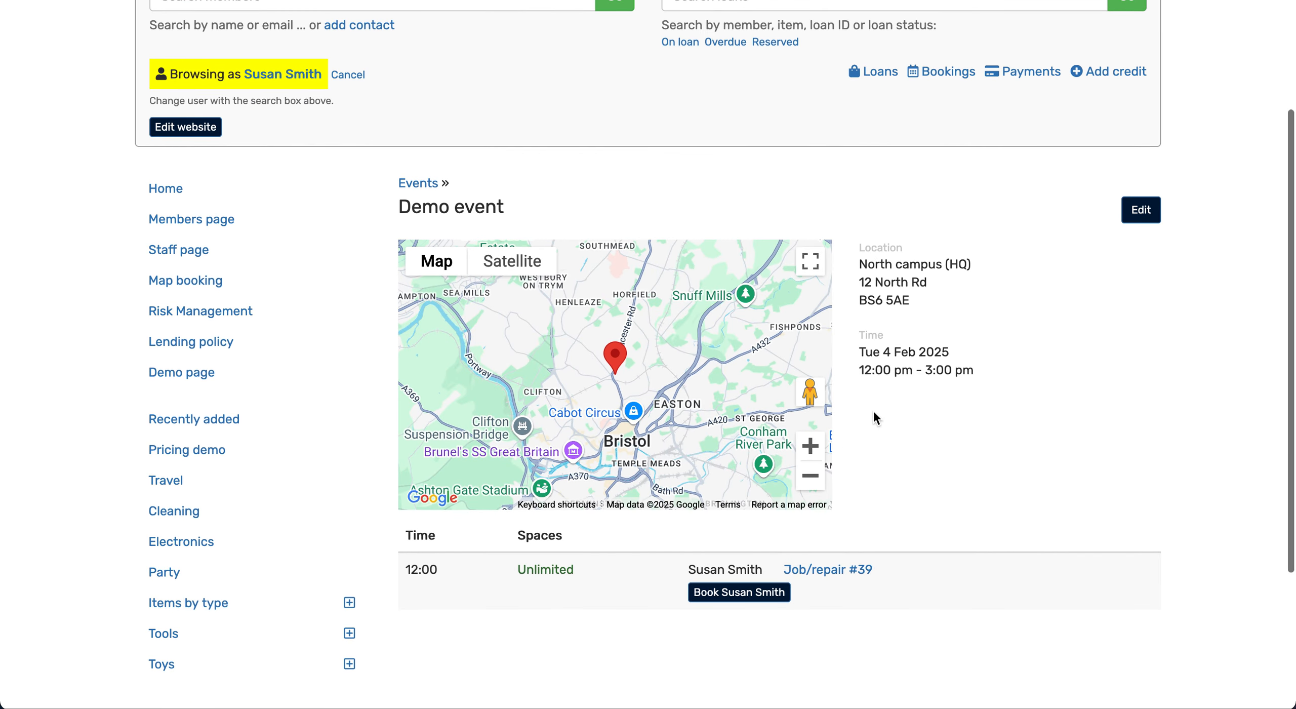
left_click(1137, 215)
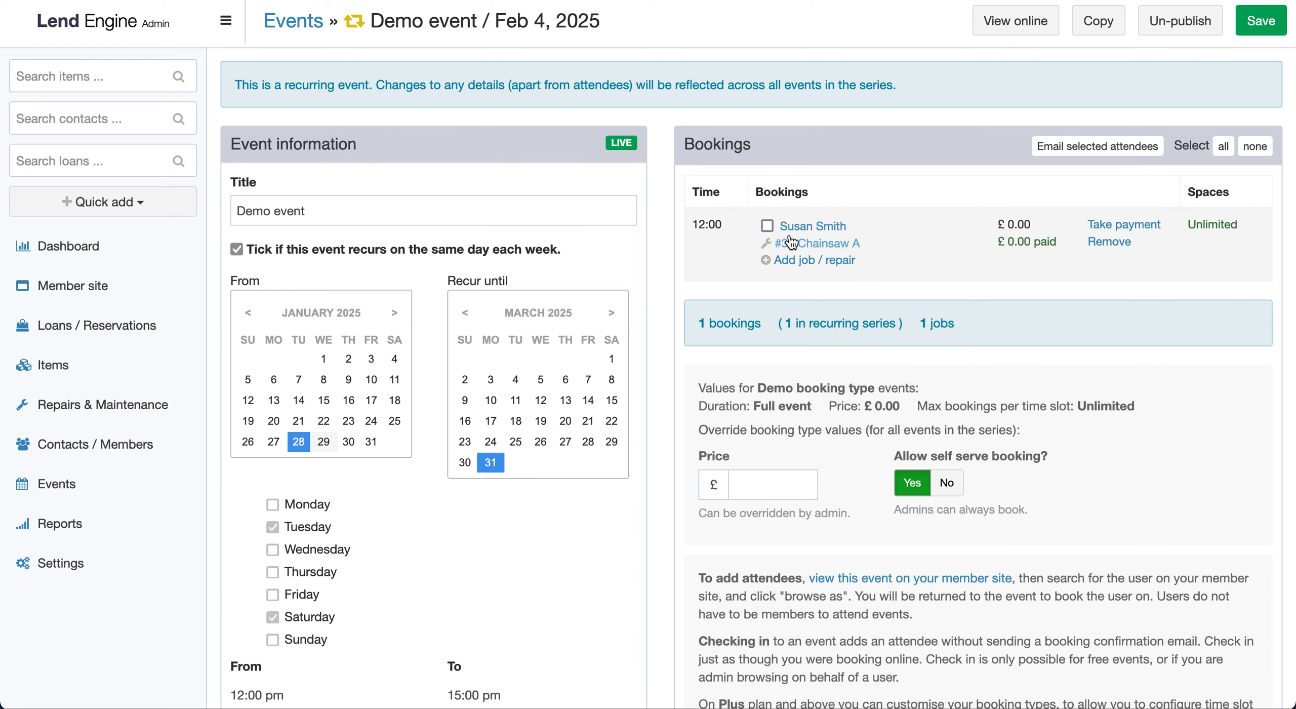
- Select all attendees in the Demo event's bookings and start an email to them
left_click(767, 226)
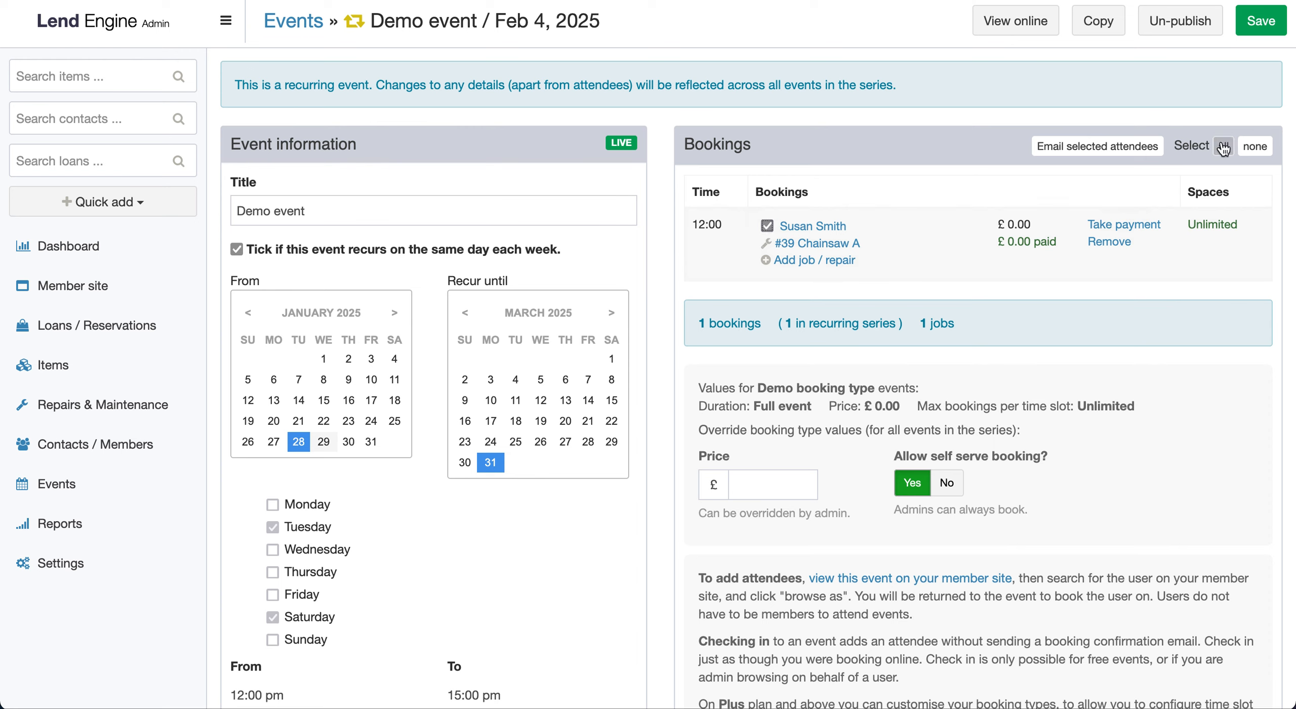
left_click(1256, 146)
left_click(1223, 149)
left_click(1086, 143)
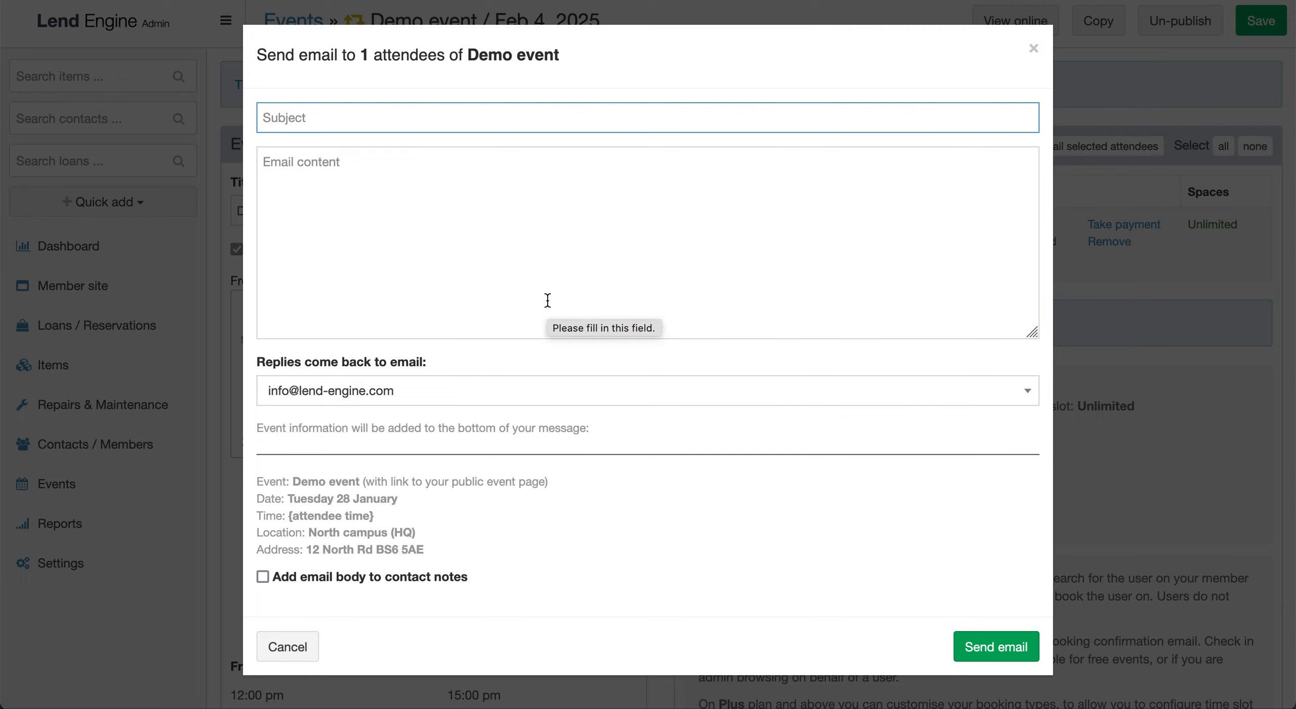
type("Looking forwar")
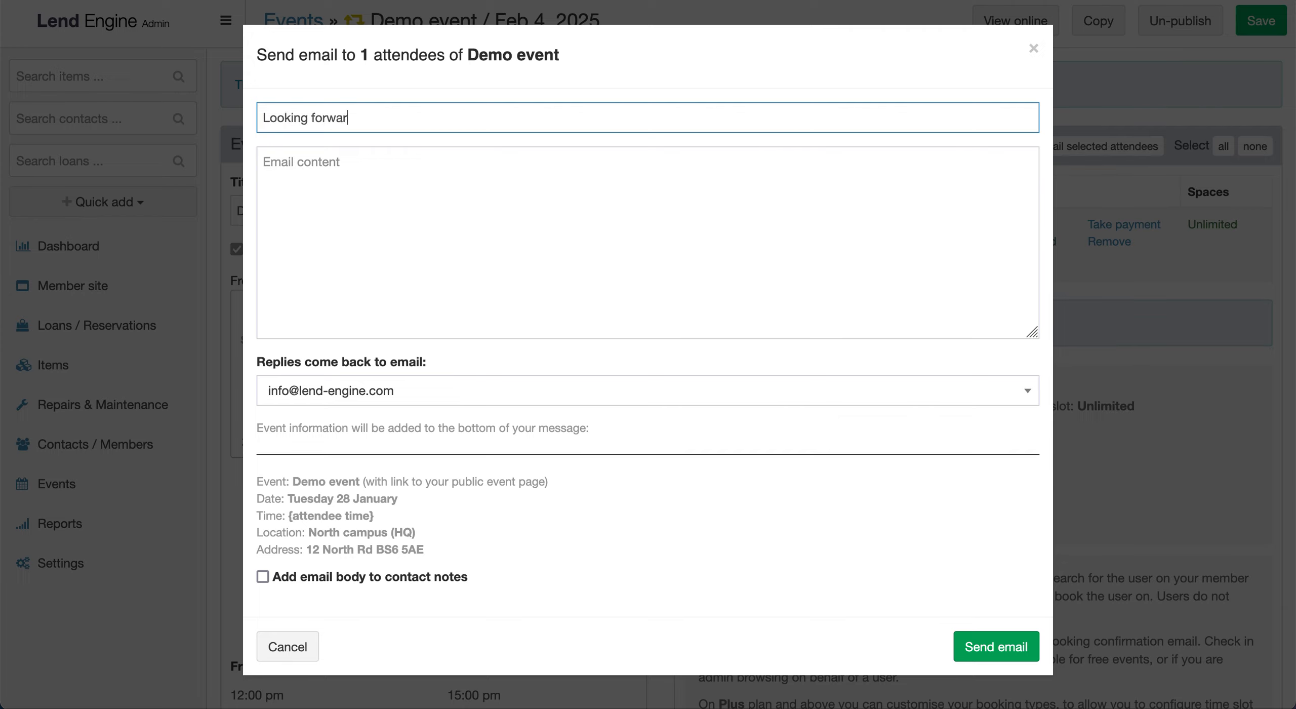
type("d to seeing you!")
left_click(602, 238)
type("Here'")
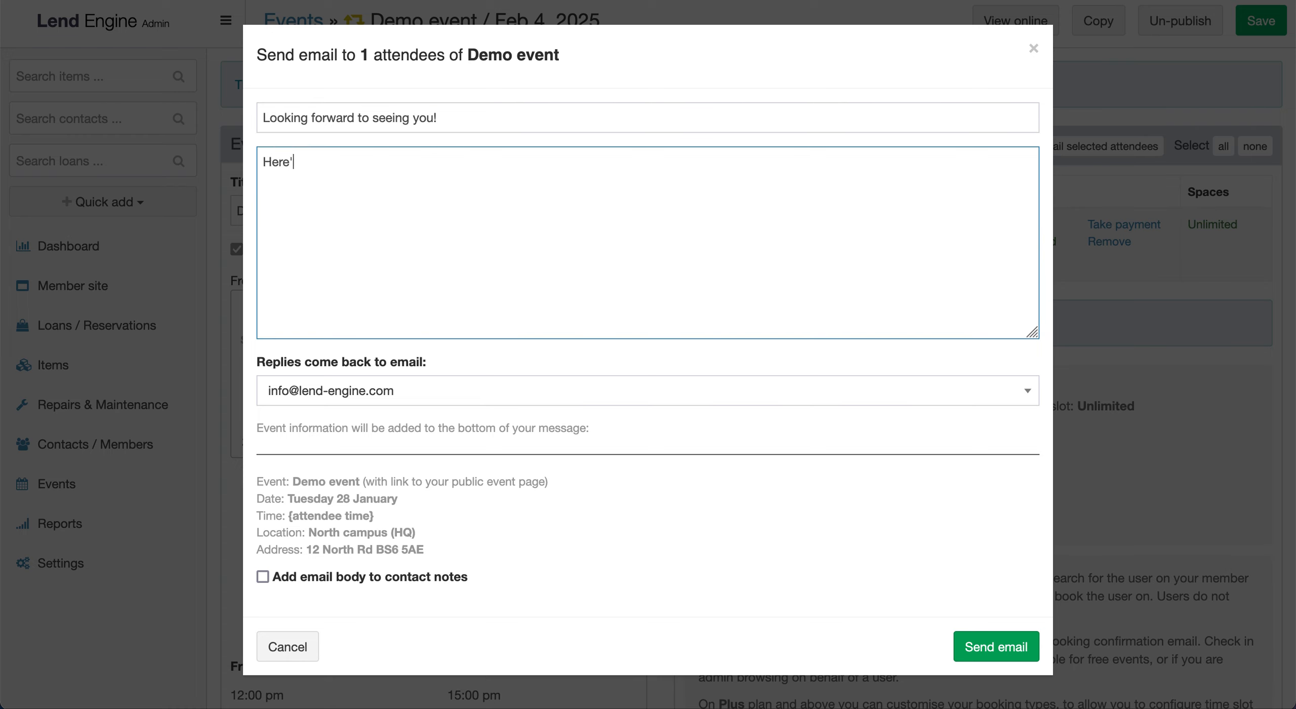
type("s en")
key("BackSpace")
type("mail content.")
left_click(611, 391)
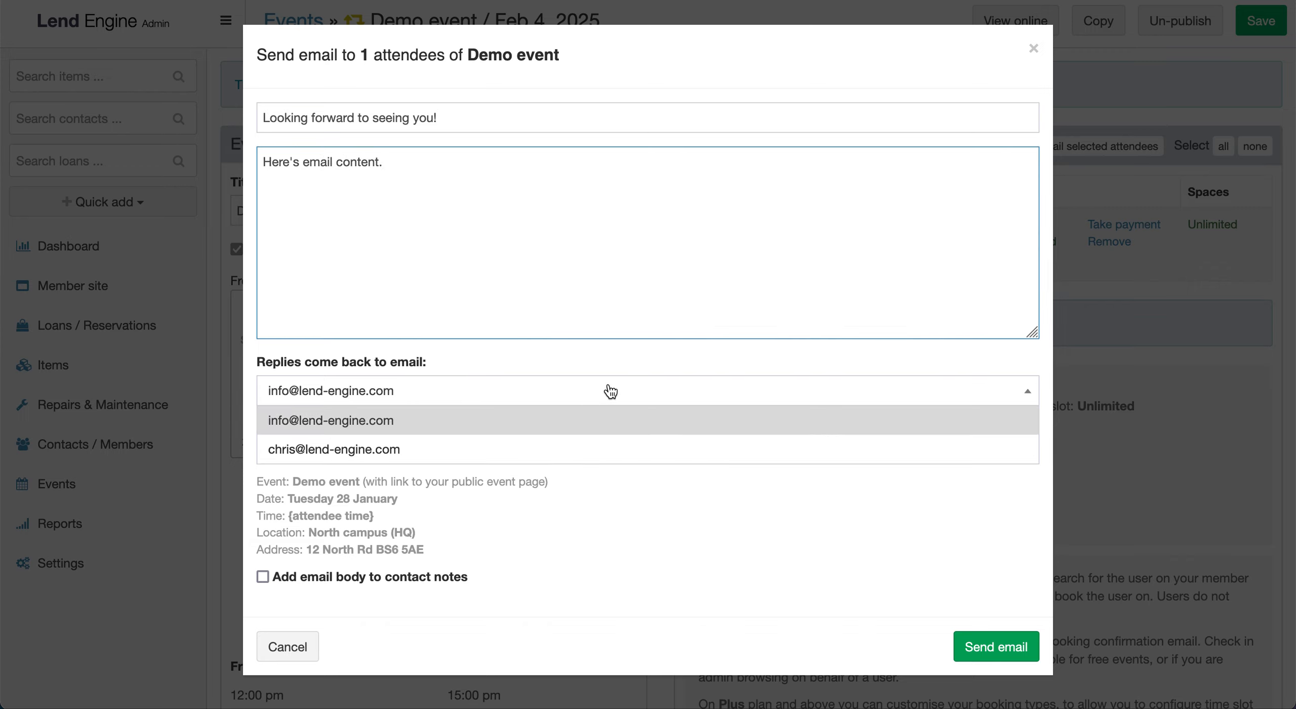
left_click(628, 320)
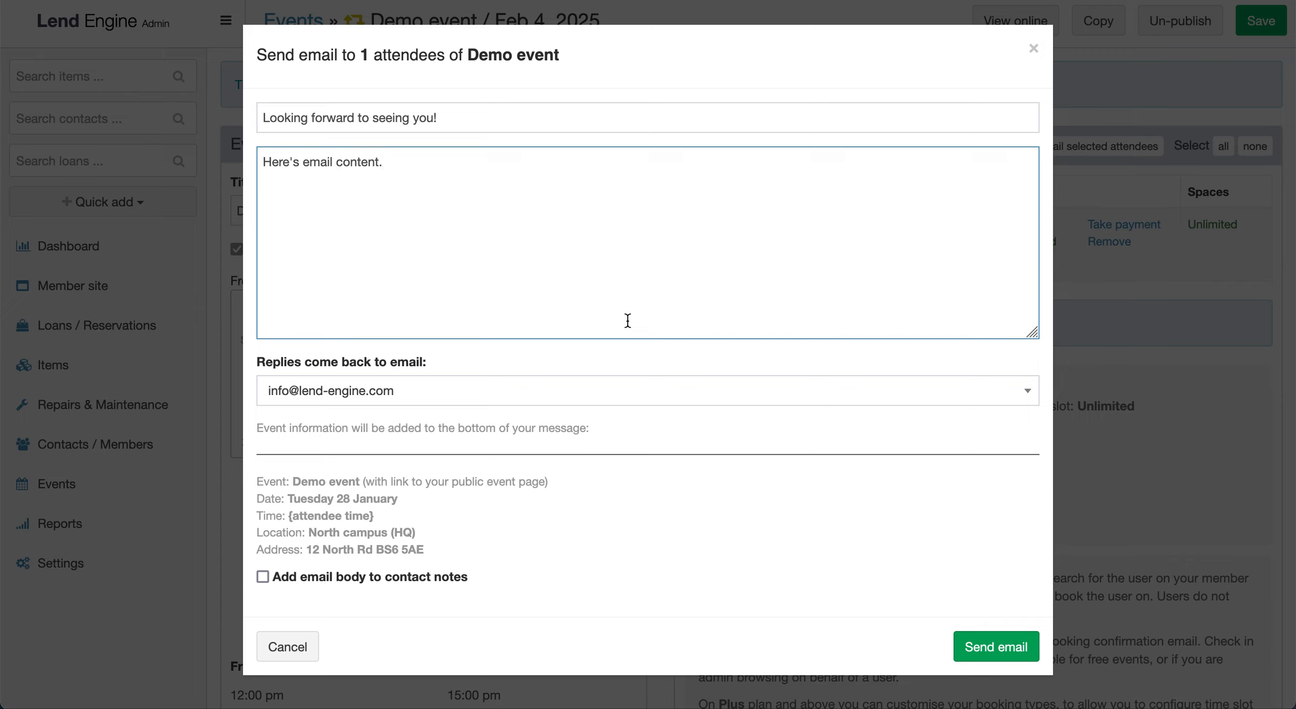